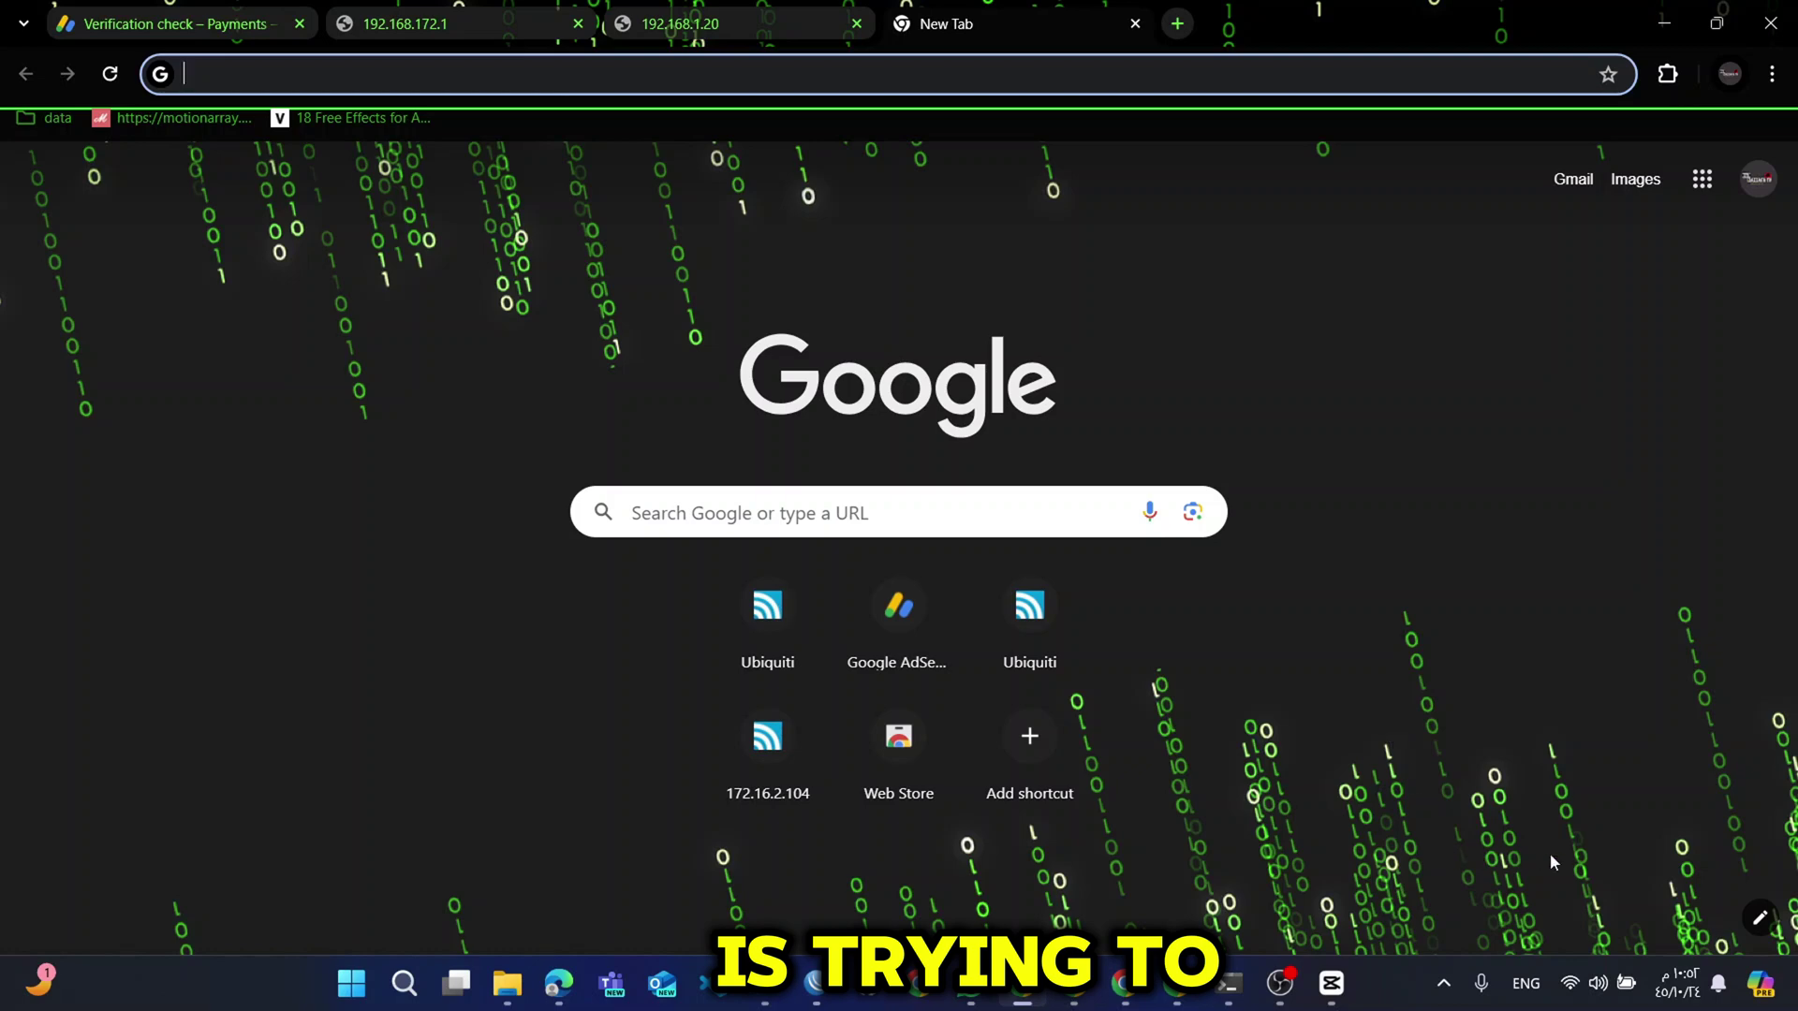
Open the Ethernet adapter's details page under Network & internet in Windows Settings.
{"action": "left_click", "coordinate": [1575, 983]}
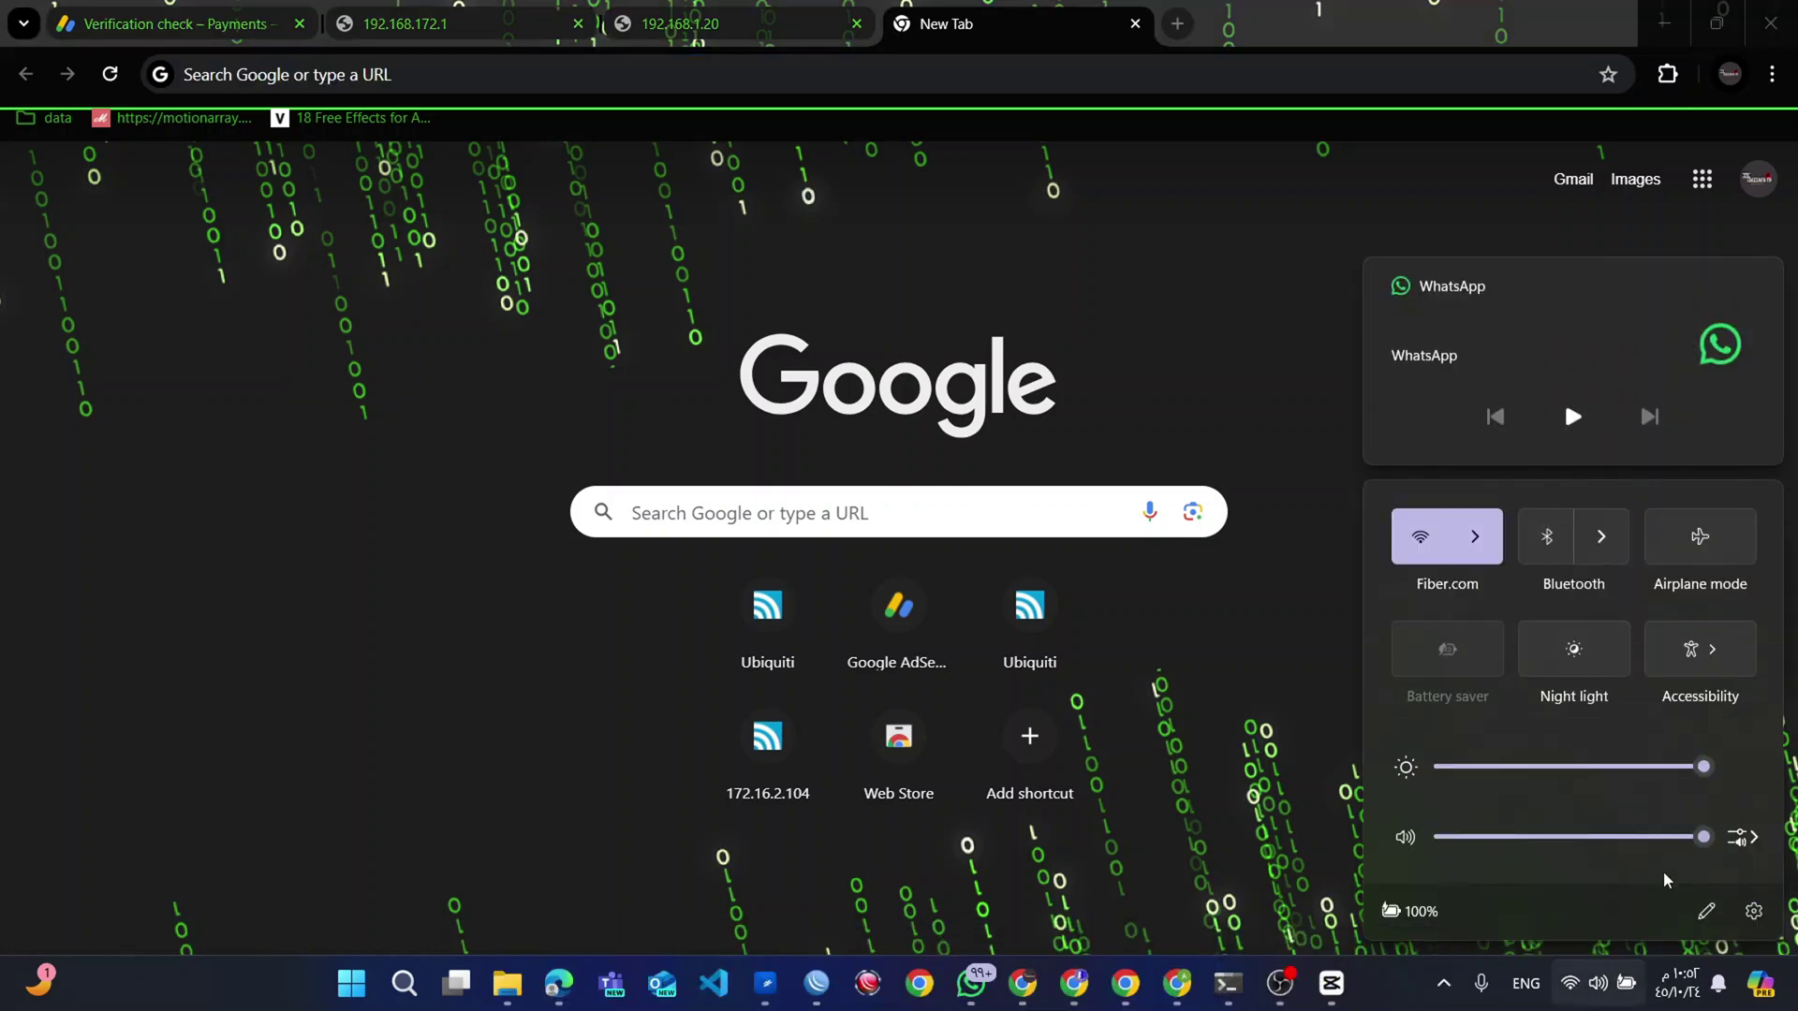
{"action": "left_click", "coordinate": [1751, 909]}
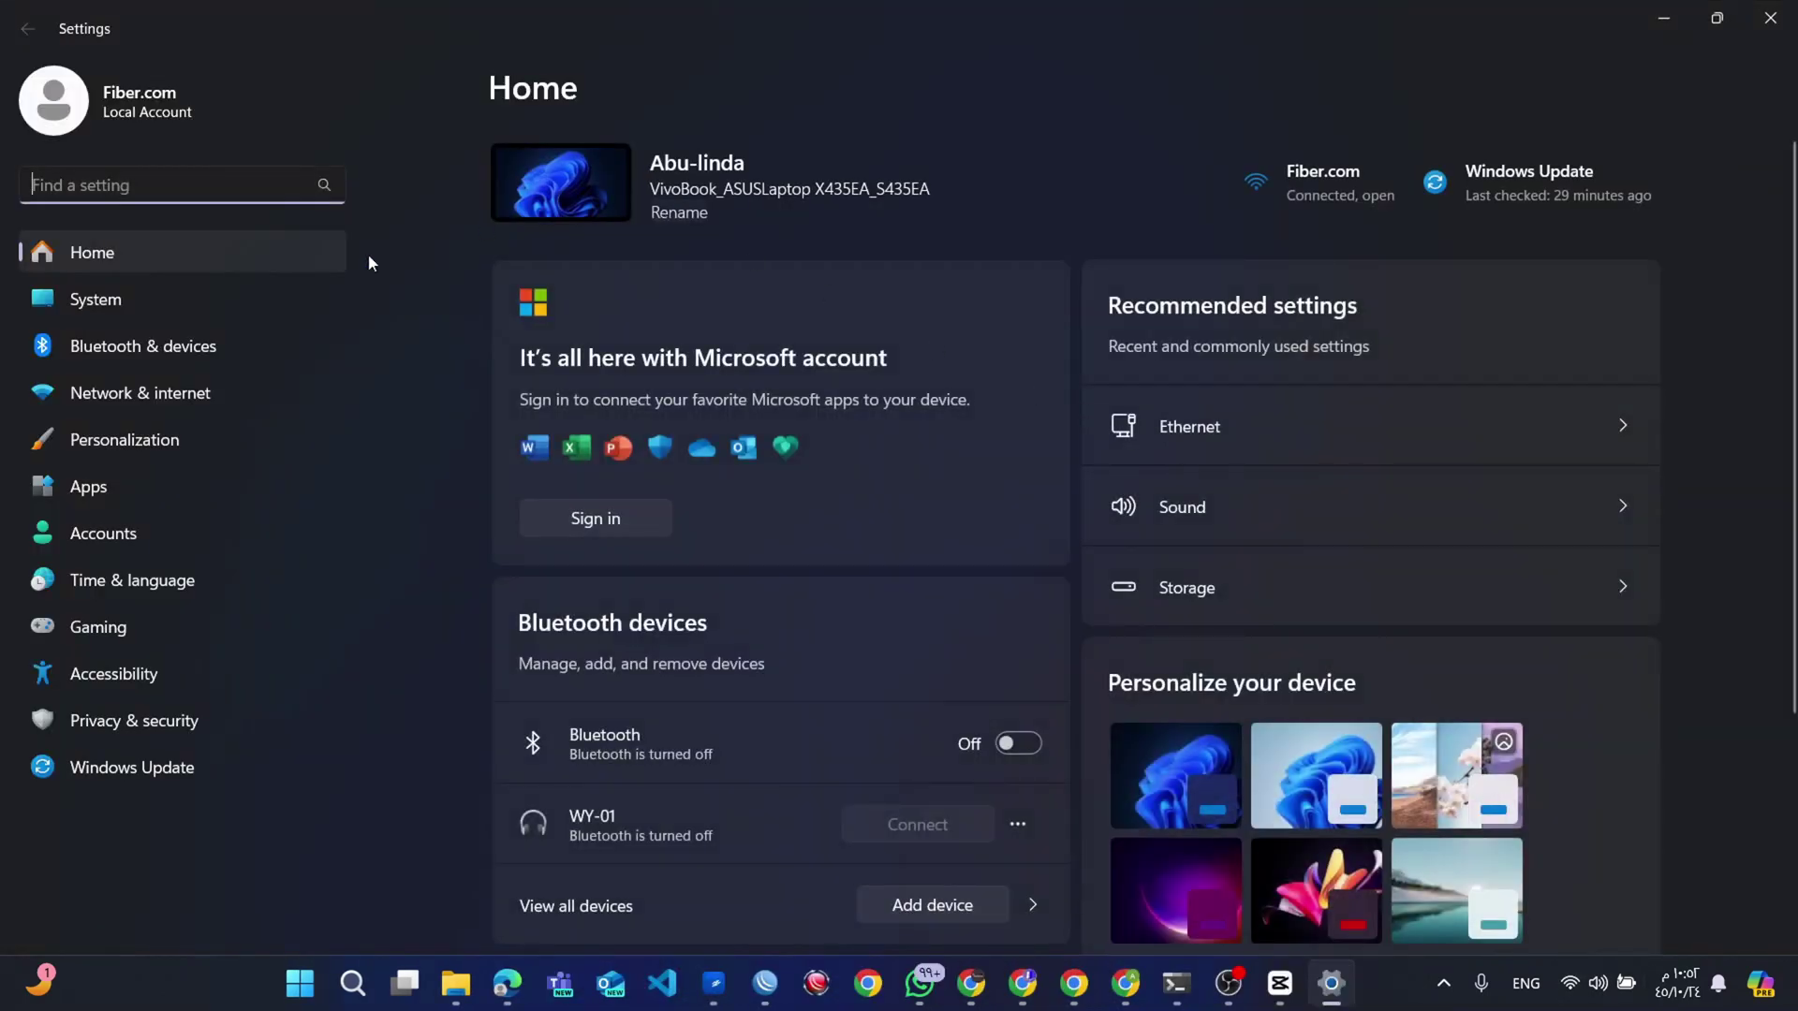
{"action": "left_click", "coordinate": [199, 393]}
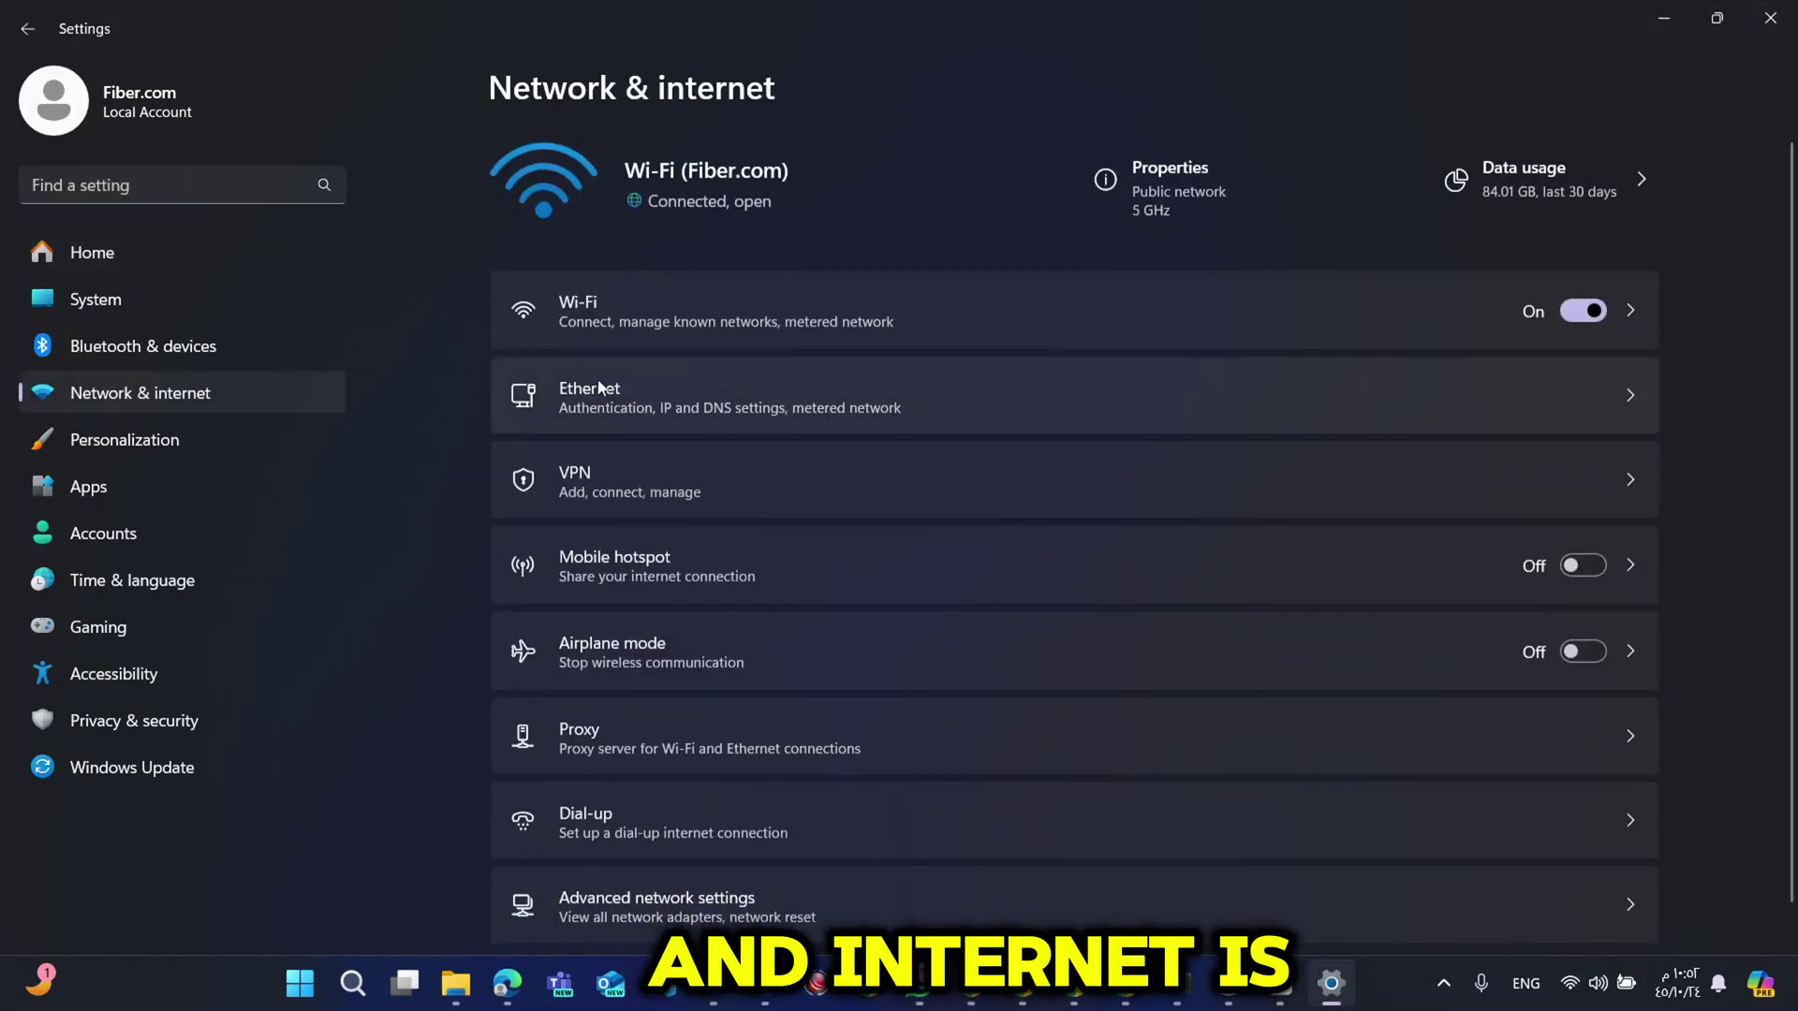
{"action": "left_click", "coordinate": [705, 387]}
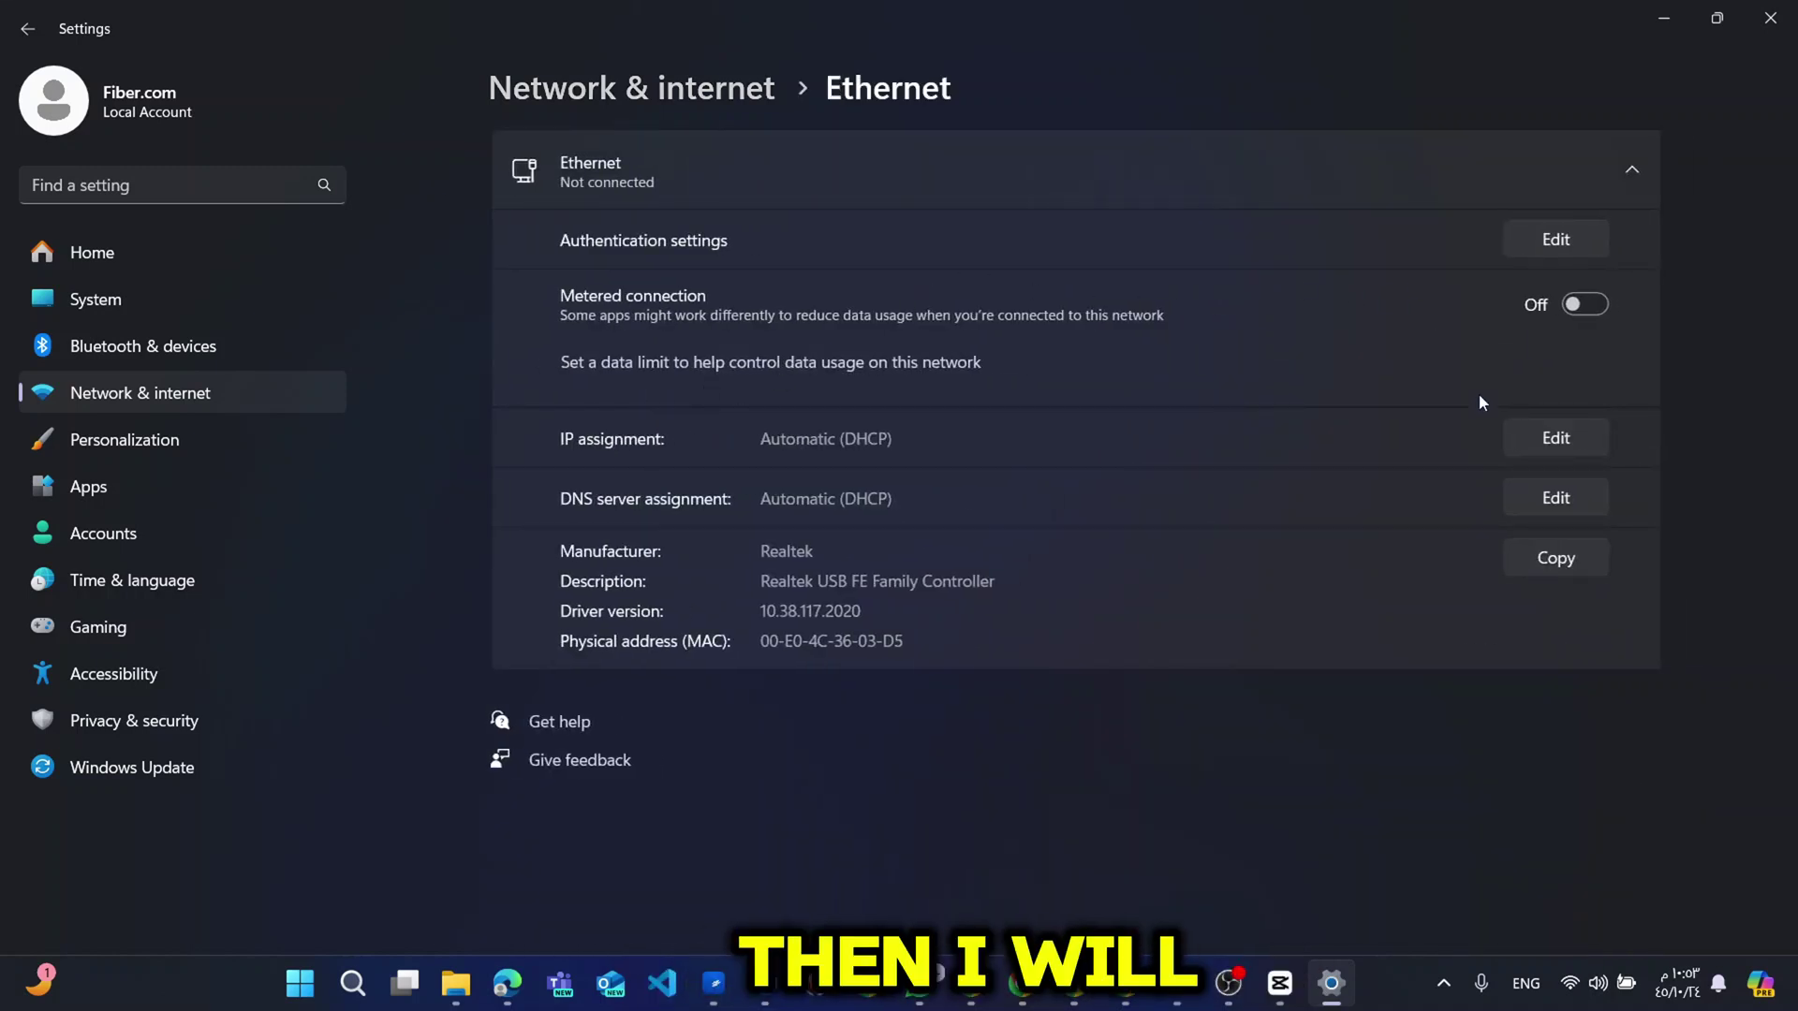
Set the Ethernet adapter to manual IPv4 192.168.1.23, mask 255.255.255.0, and save.
{"action": "left_click", "coordinate": [1532, 440]}
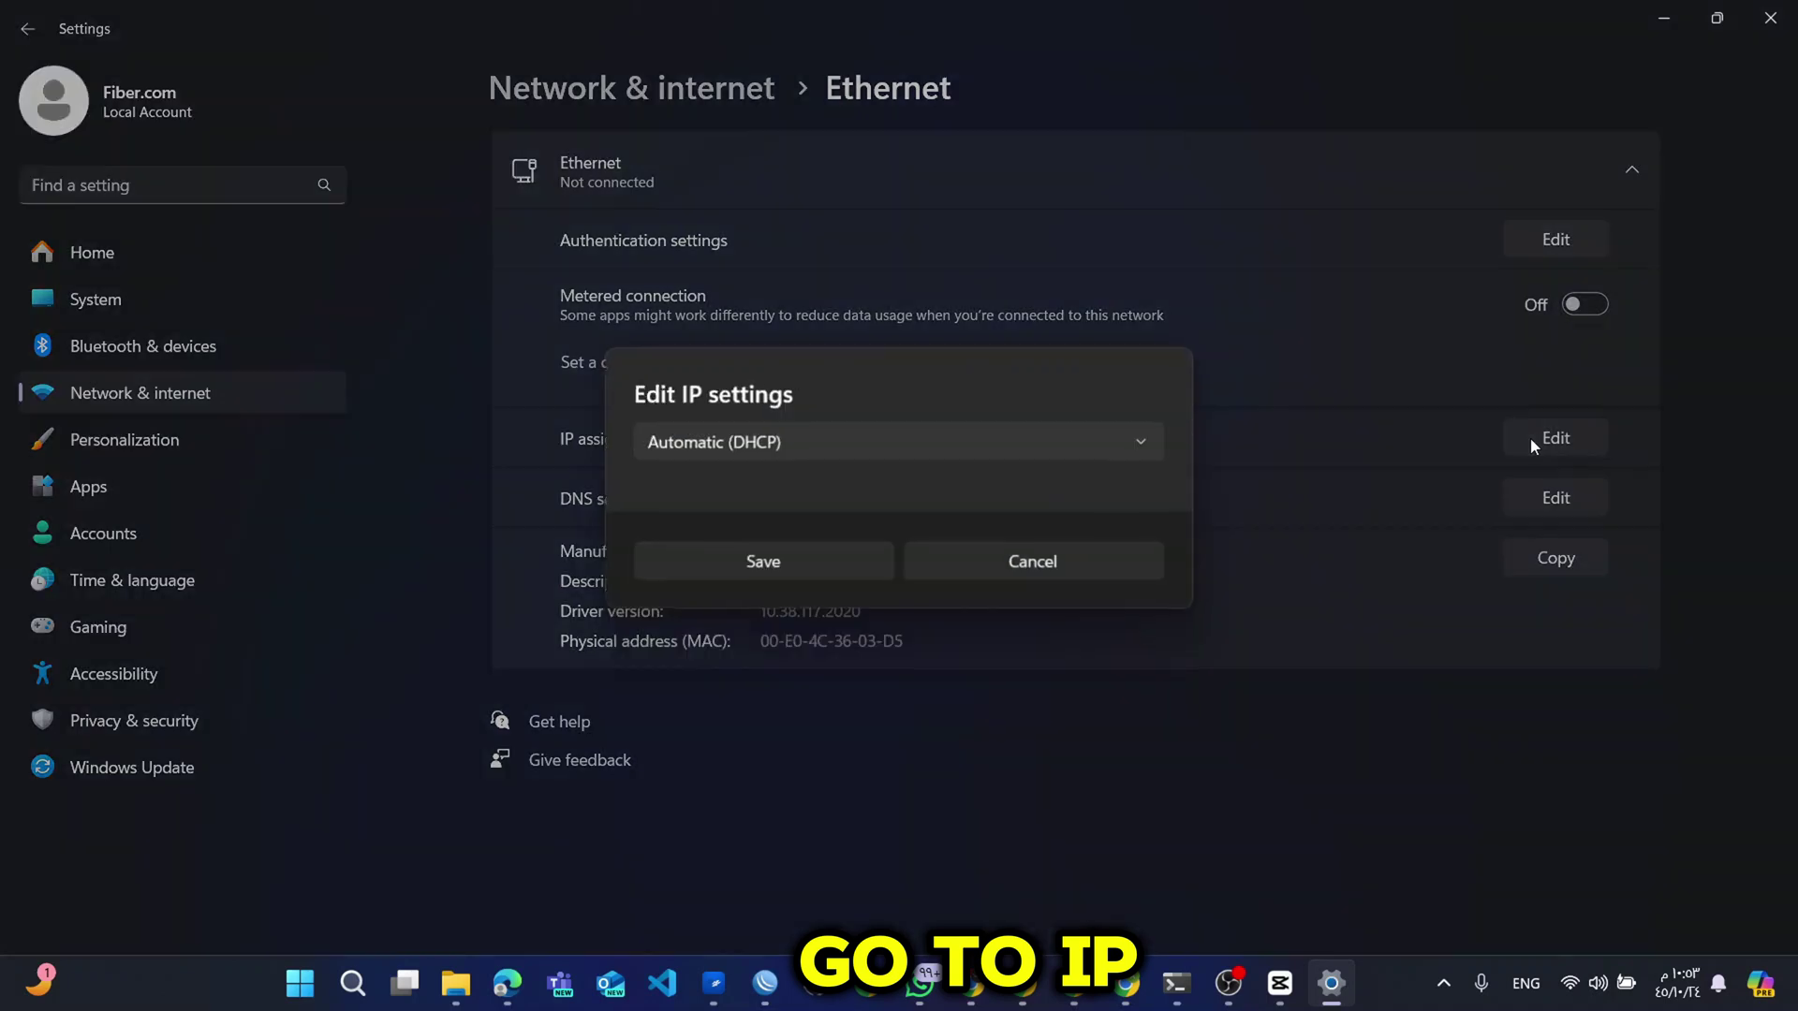
{"action": "left_click", "coordinate": [963, 454]}
{"action": "left_click", "coordinate": [918, 485]}
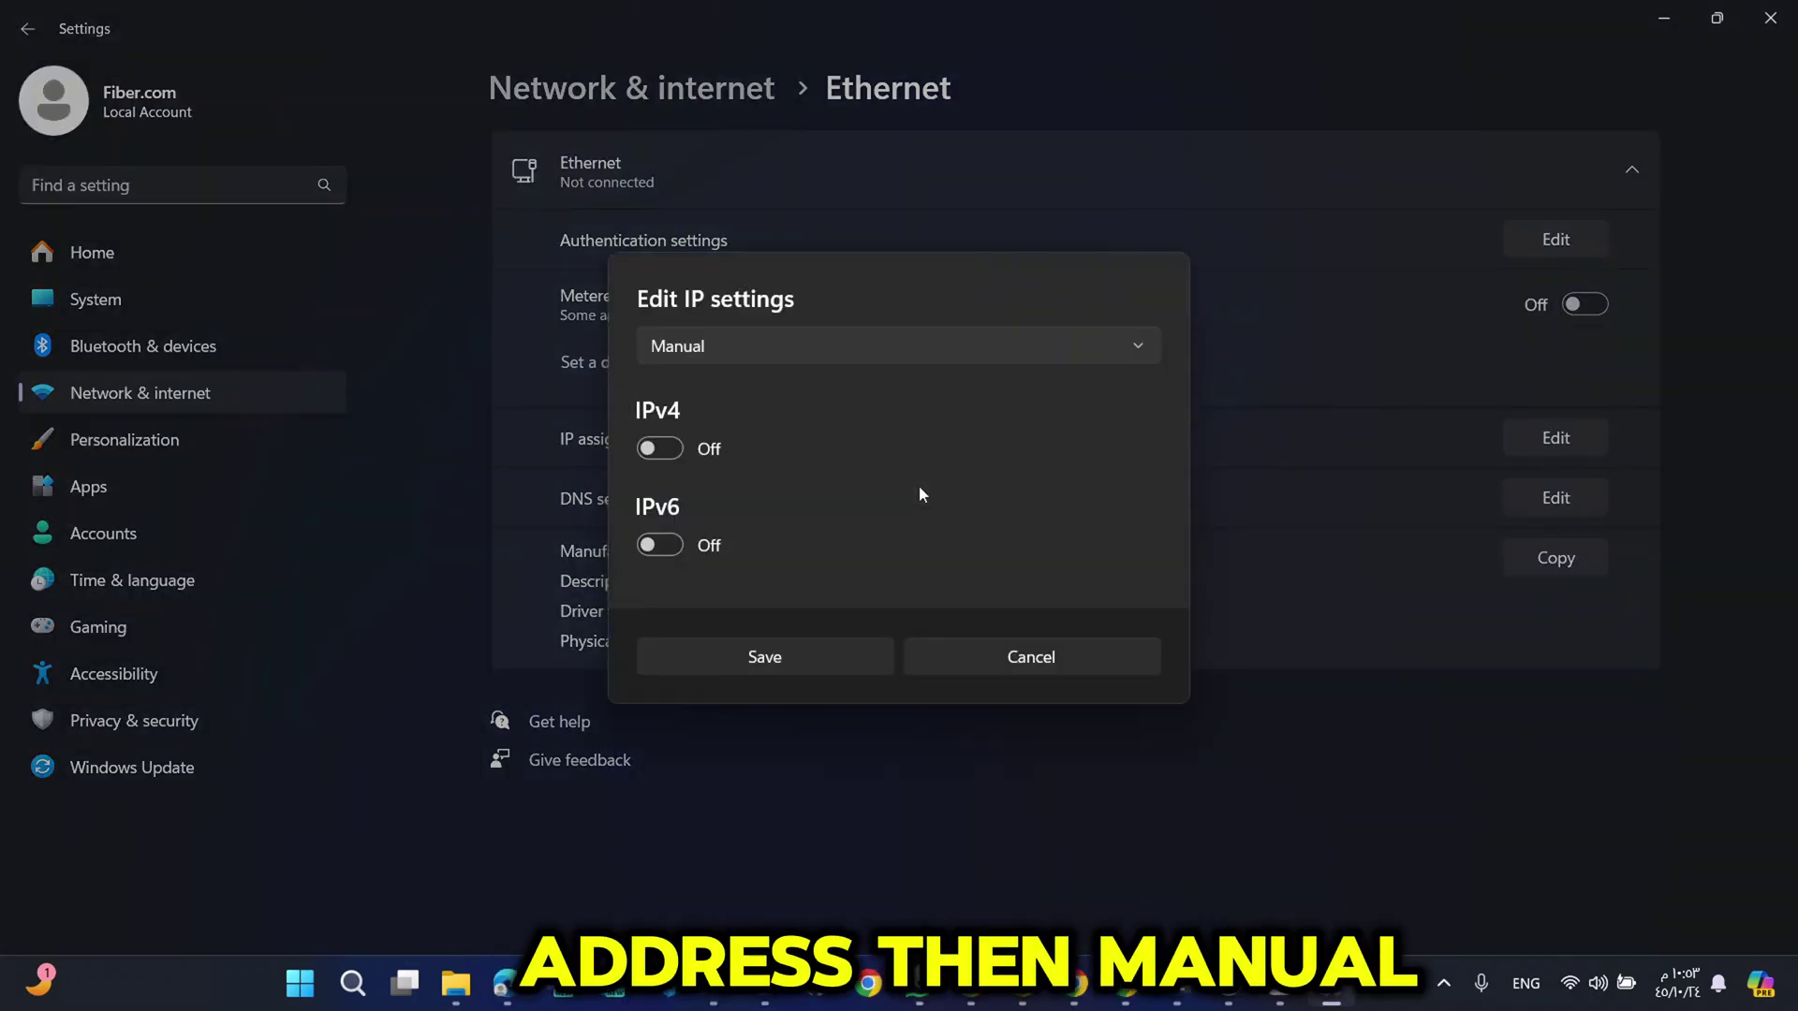
{"action": "left_click", "coordinate": [655, 449]}
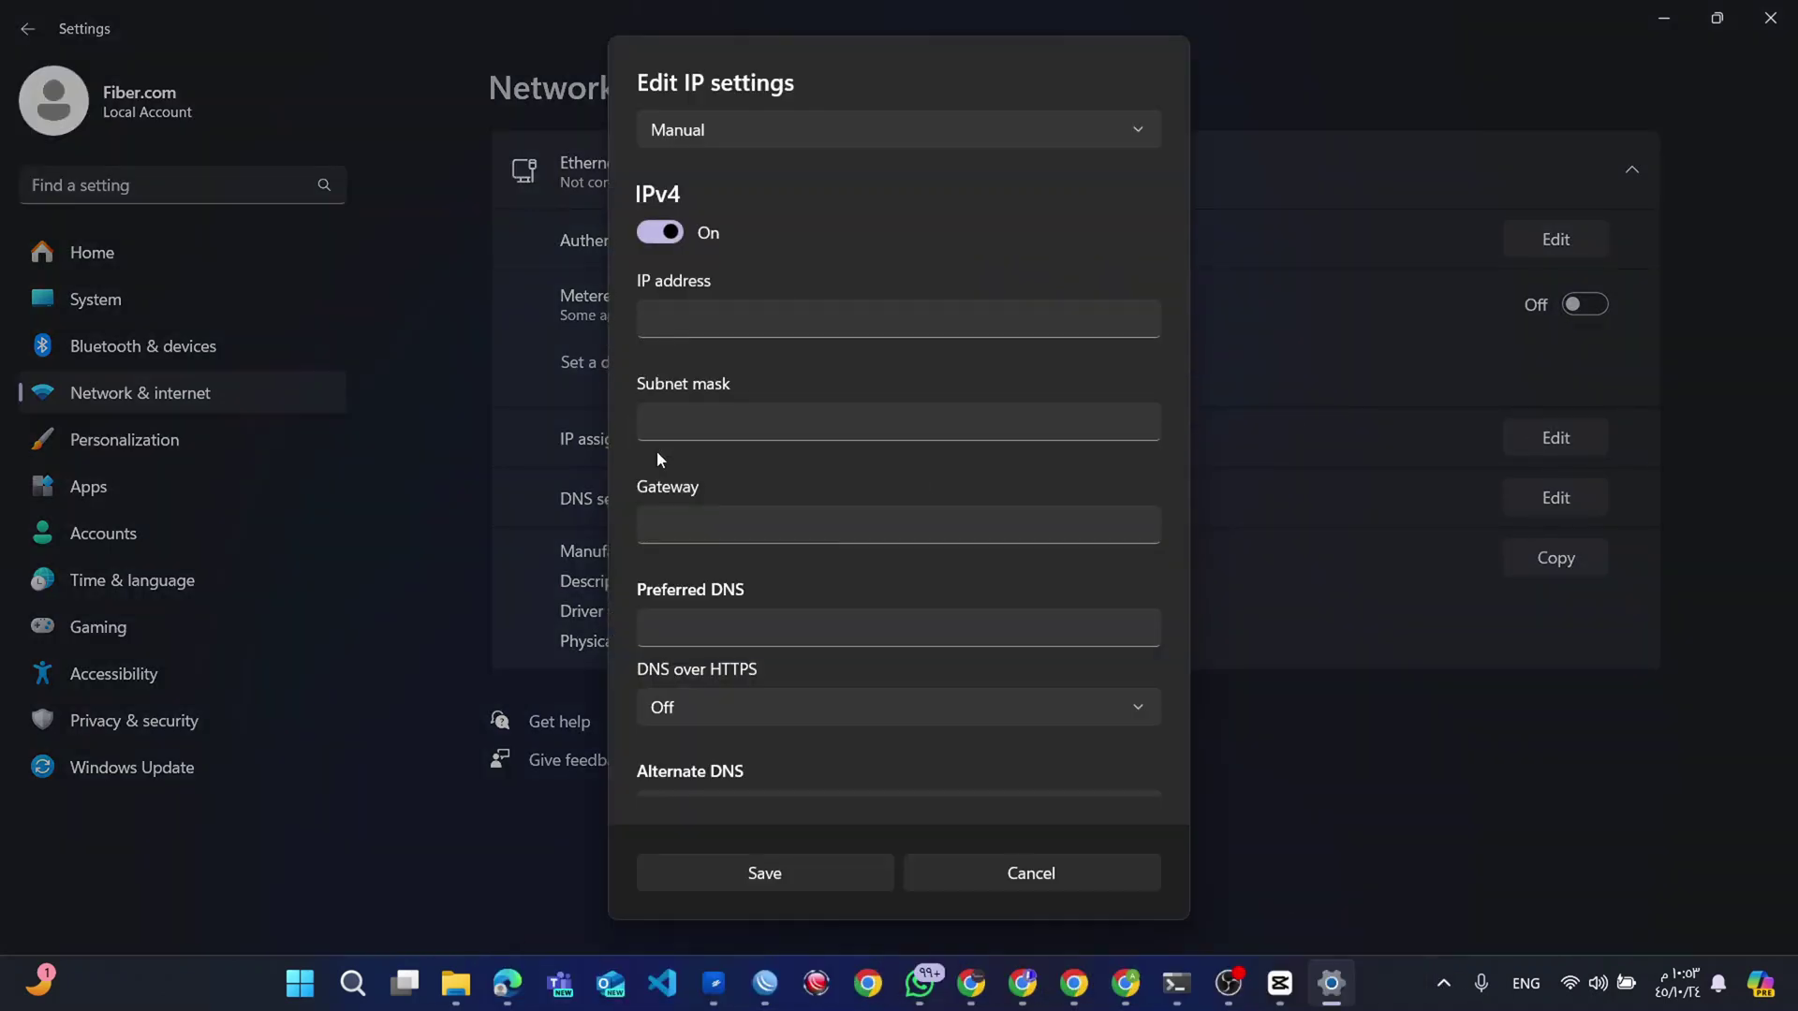
{"action": "left_click", "coordinate": [798, 331]}
{"action": "type", "text": "19"}
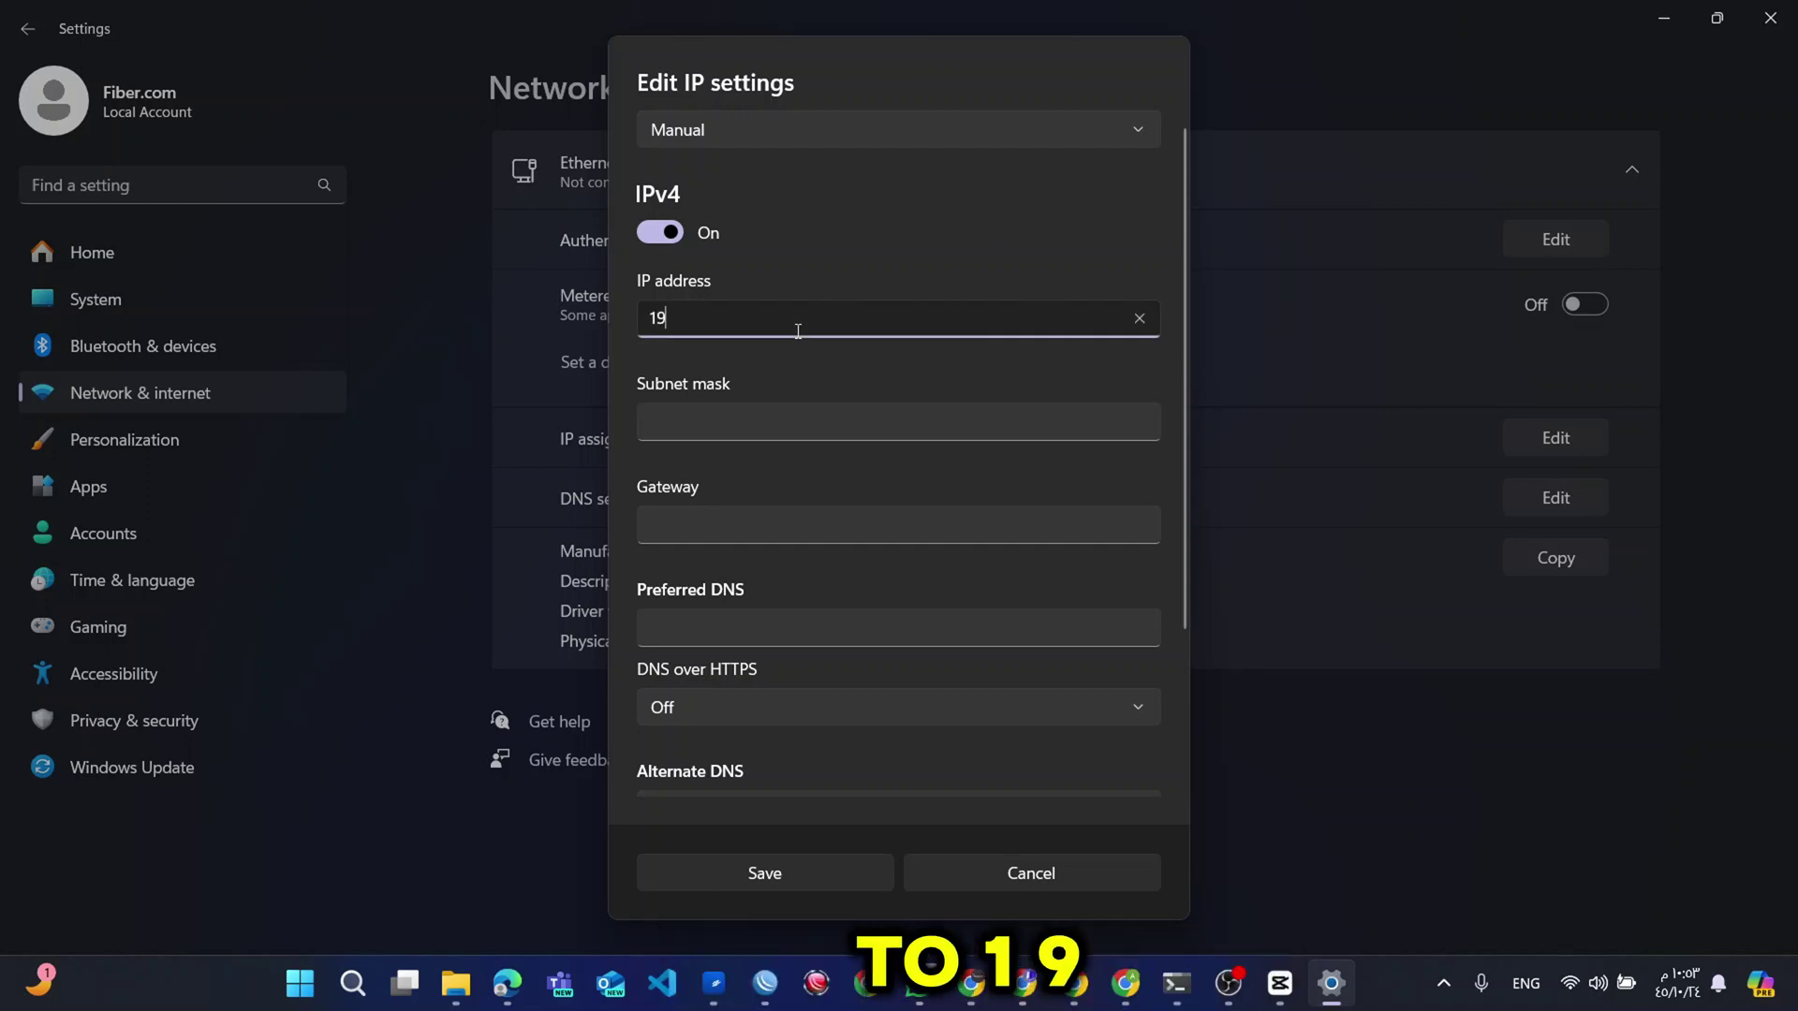
{"action": "type", "text": "2.16"}
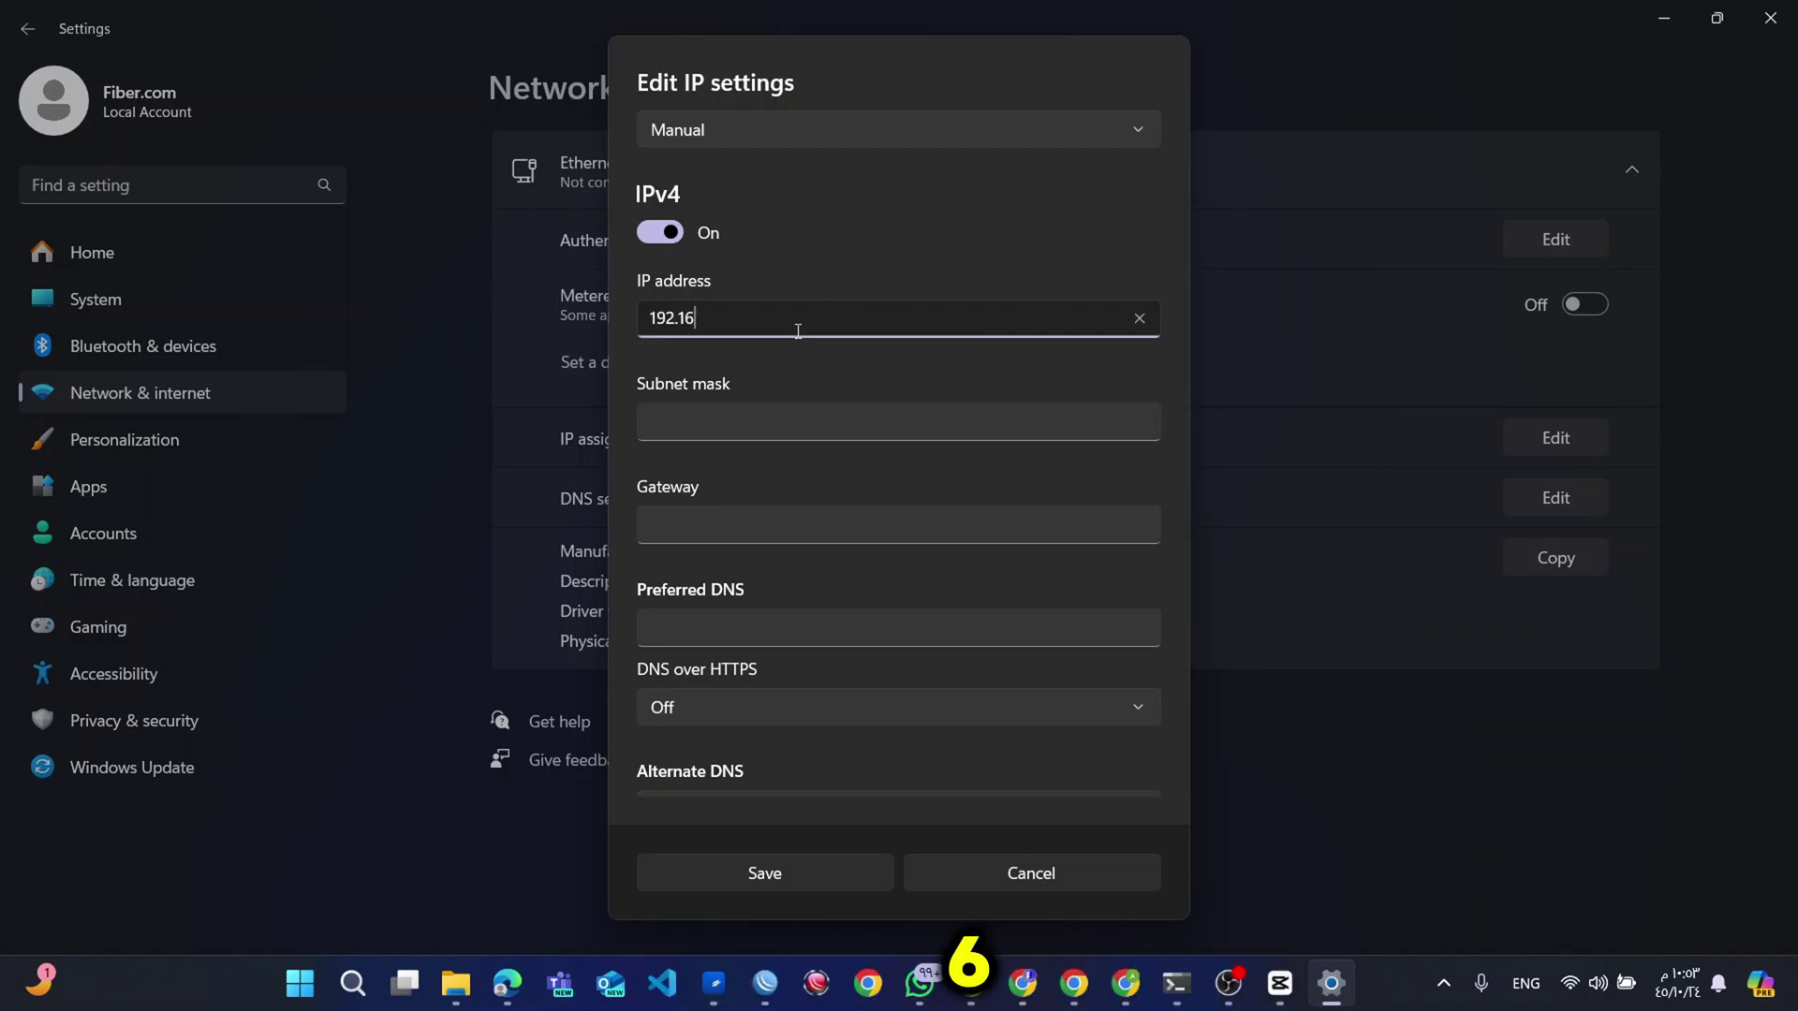
{"action": "type", "text": "8.1.2"}
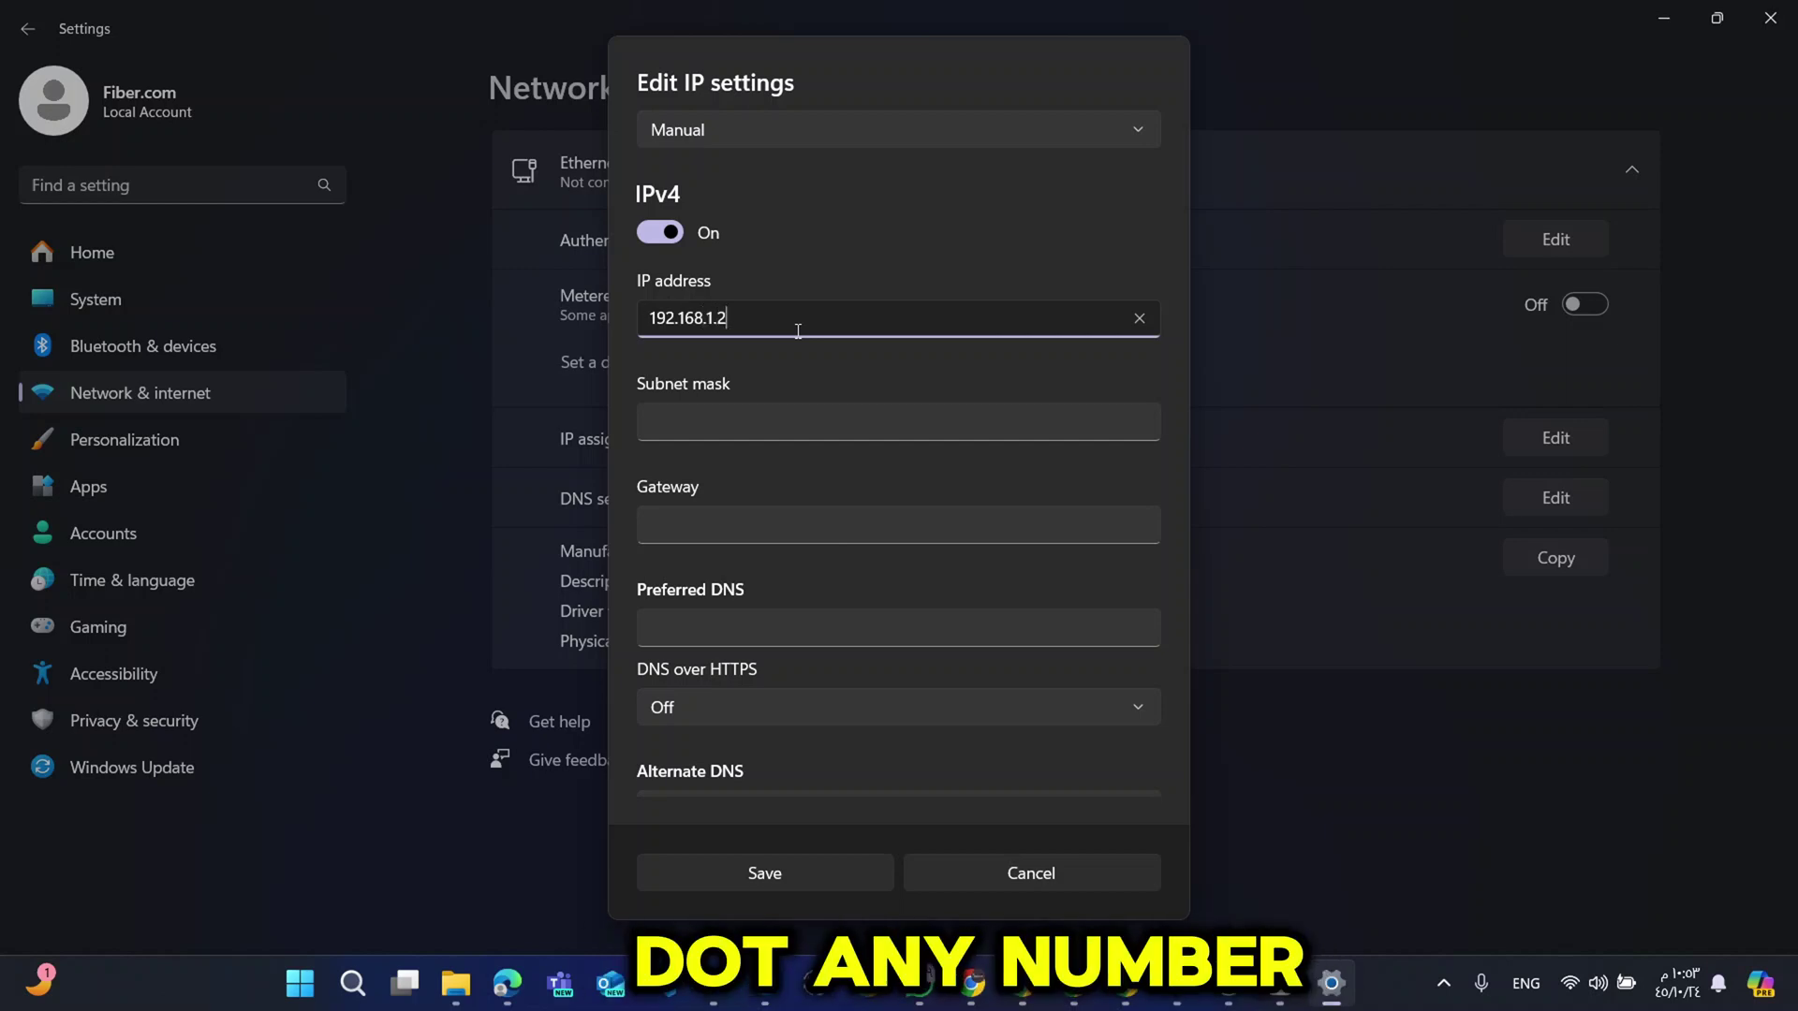
{"action": "type", "text": "3"}
{"action": "left_click", "coordinate": [810, 417]}
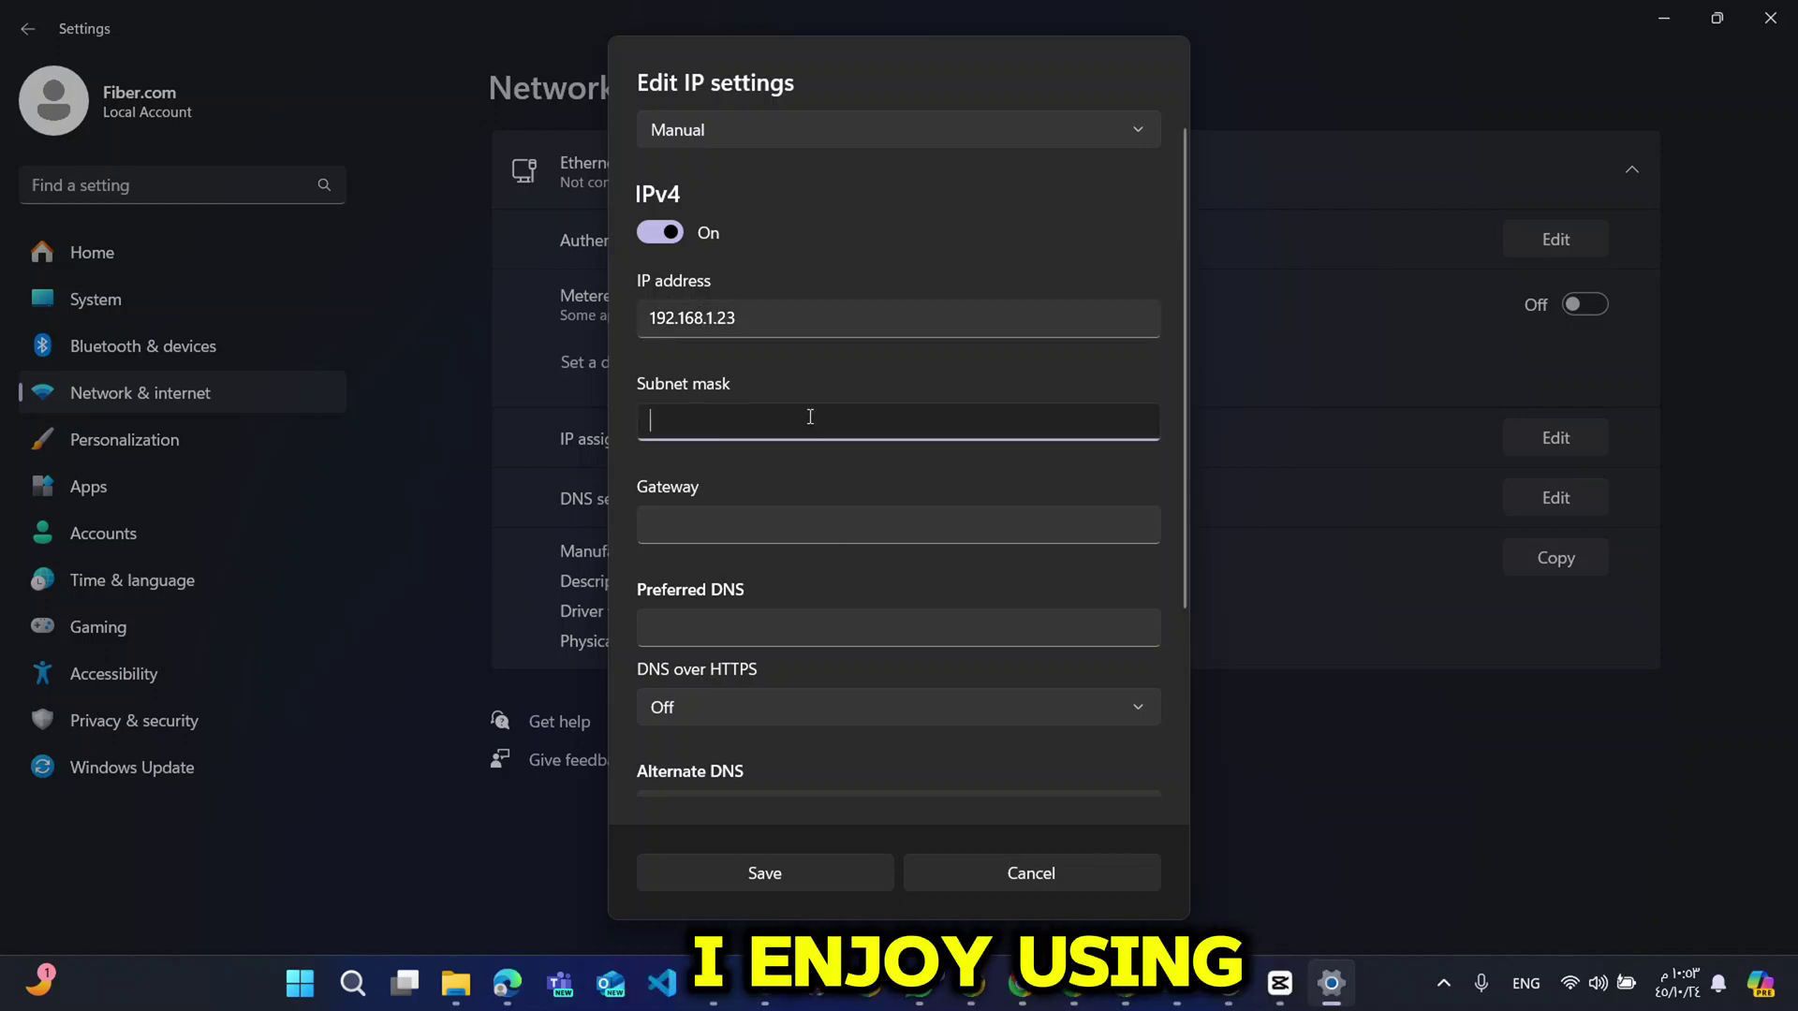
{"action": "type", "text": "2"}
{"action": "key", "text": "BackSpace"}
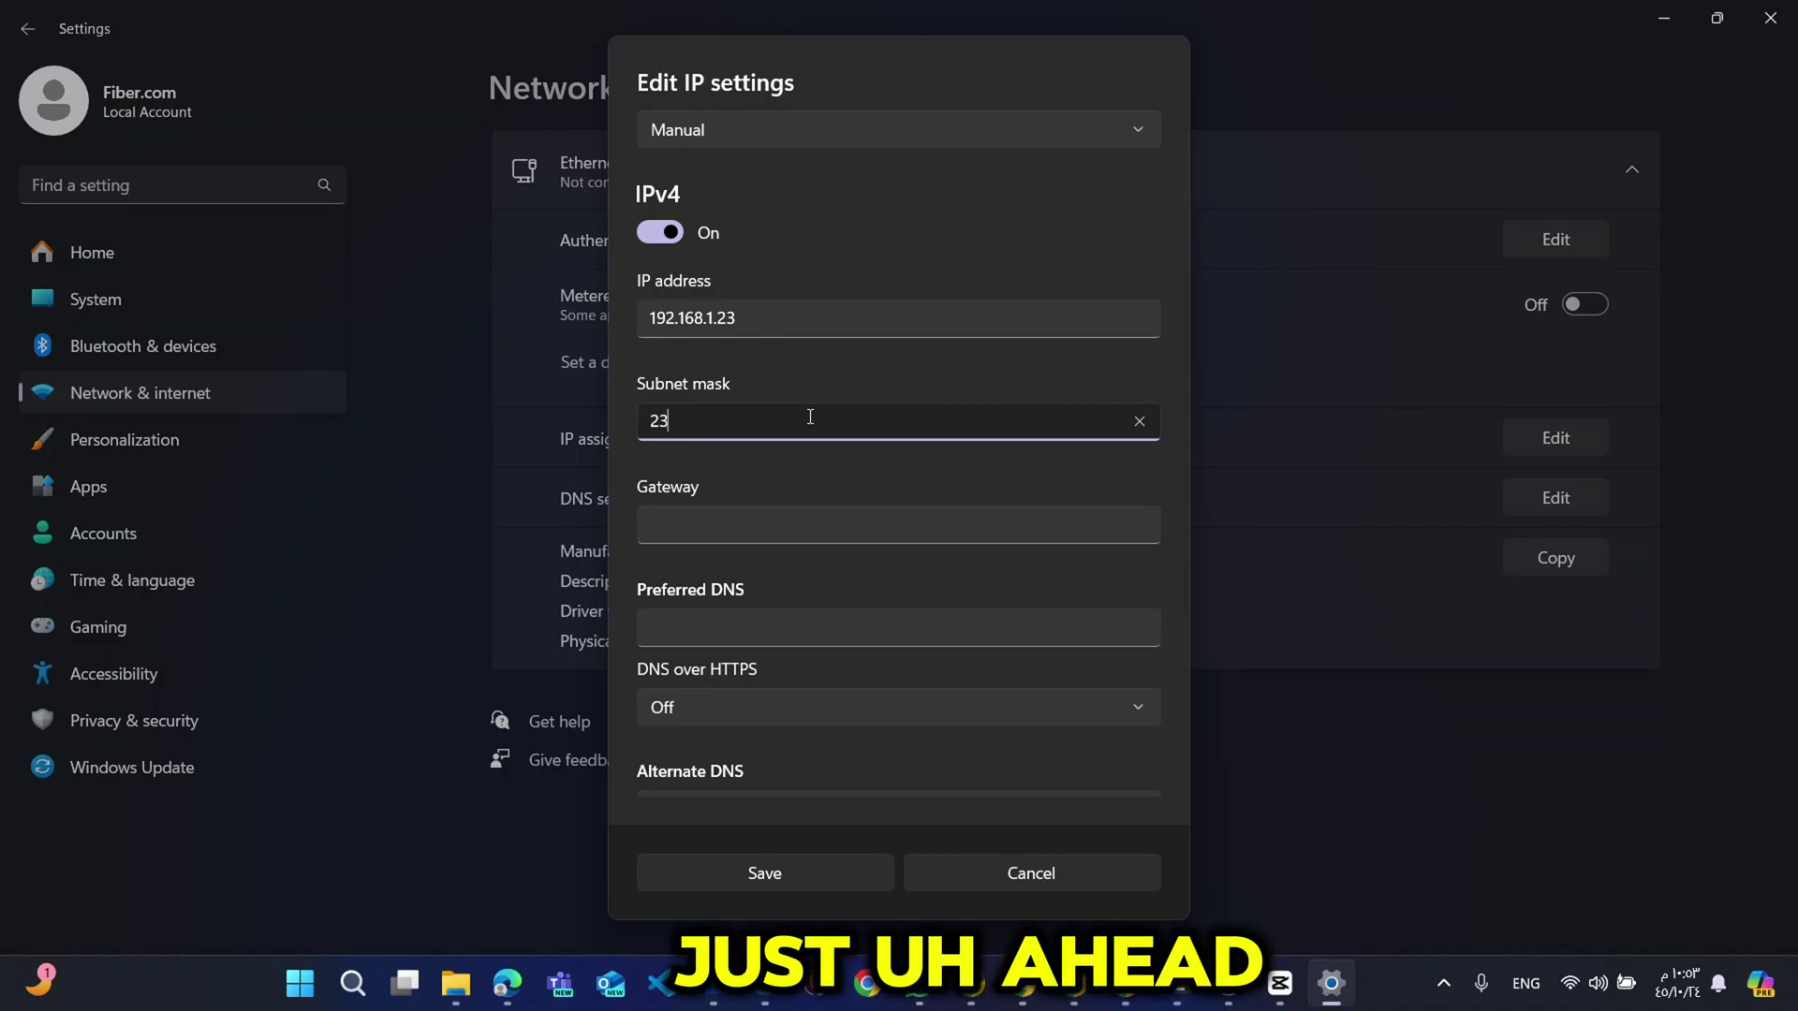
{"action": "type", "text": "55.255.255.0"}
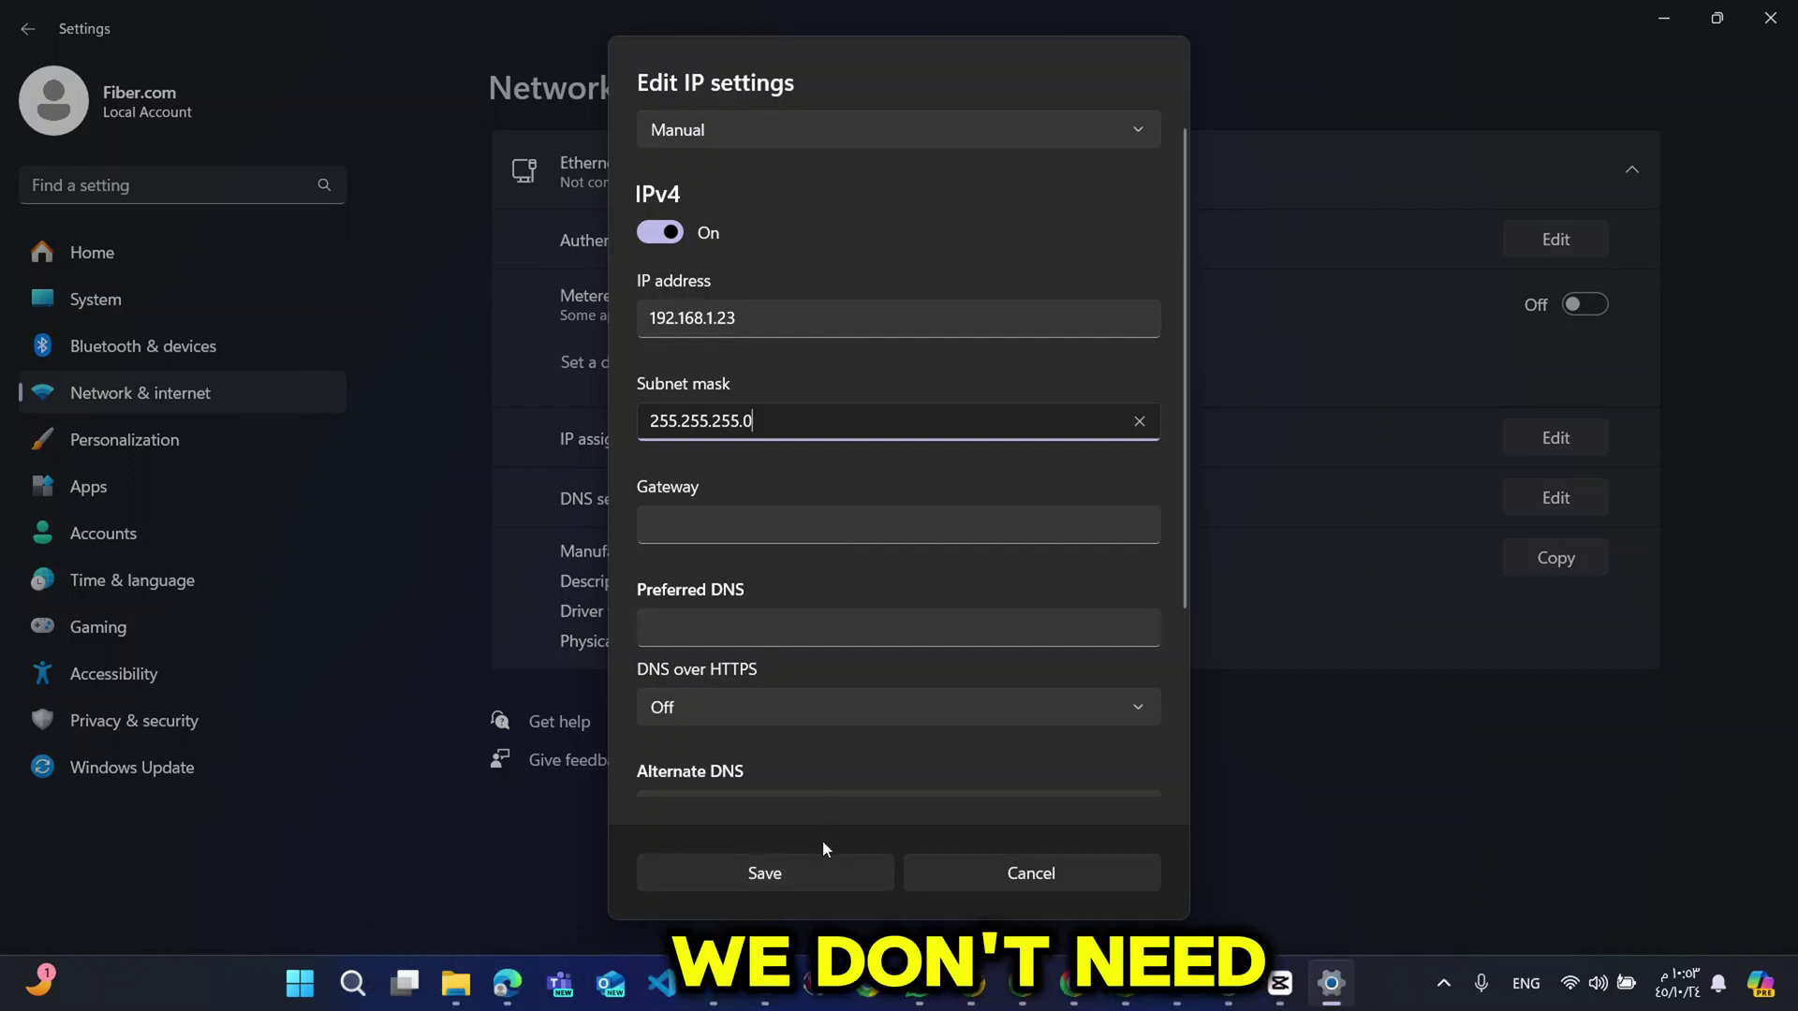
{"action": "left_click", "coordinate": [801, 869]}
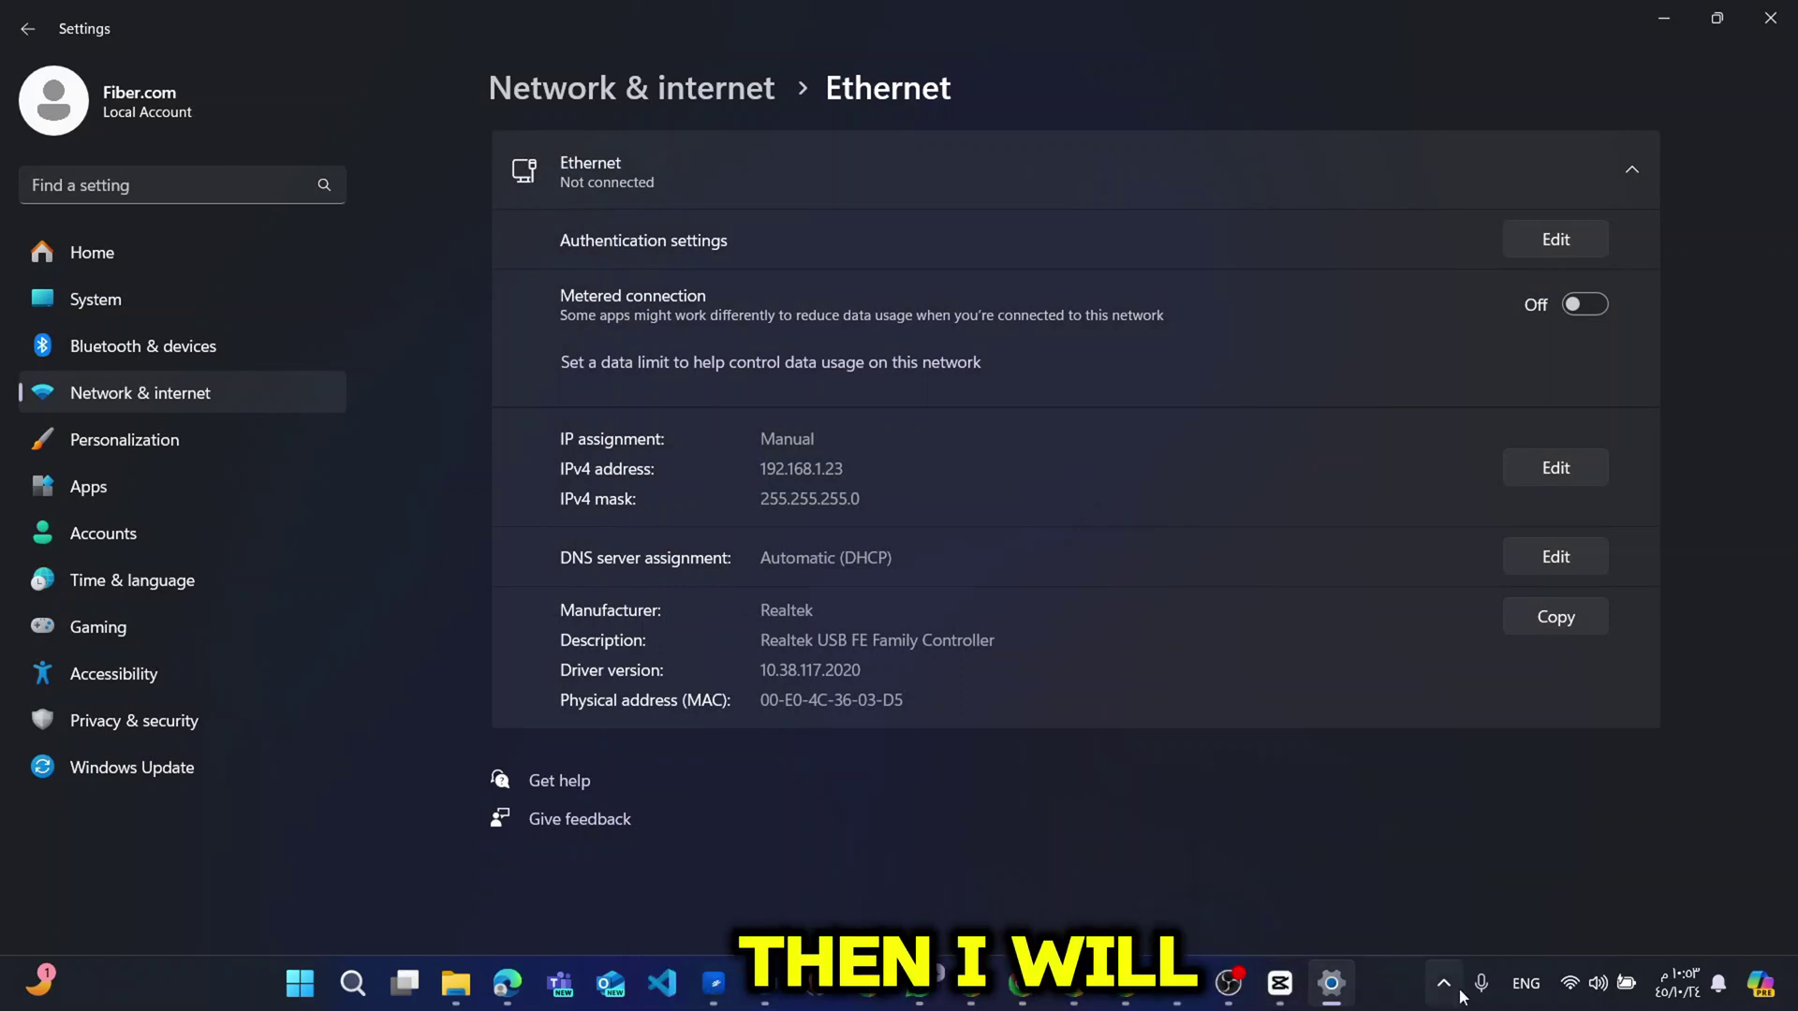
In Chrome's new tab, enter the address 192.168.1.20.
{"action": "left_click", "coordinate": [1125, 985]}
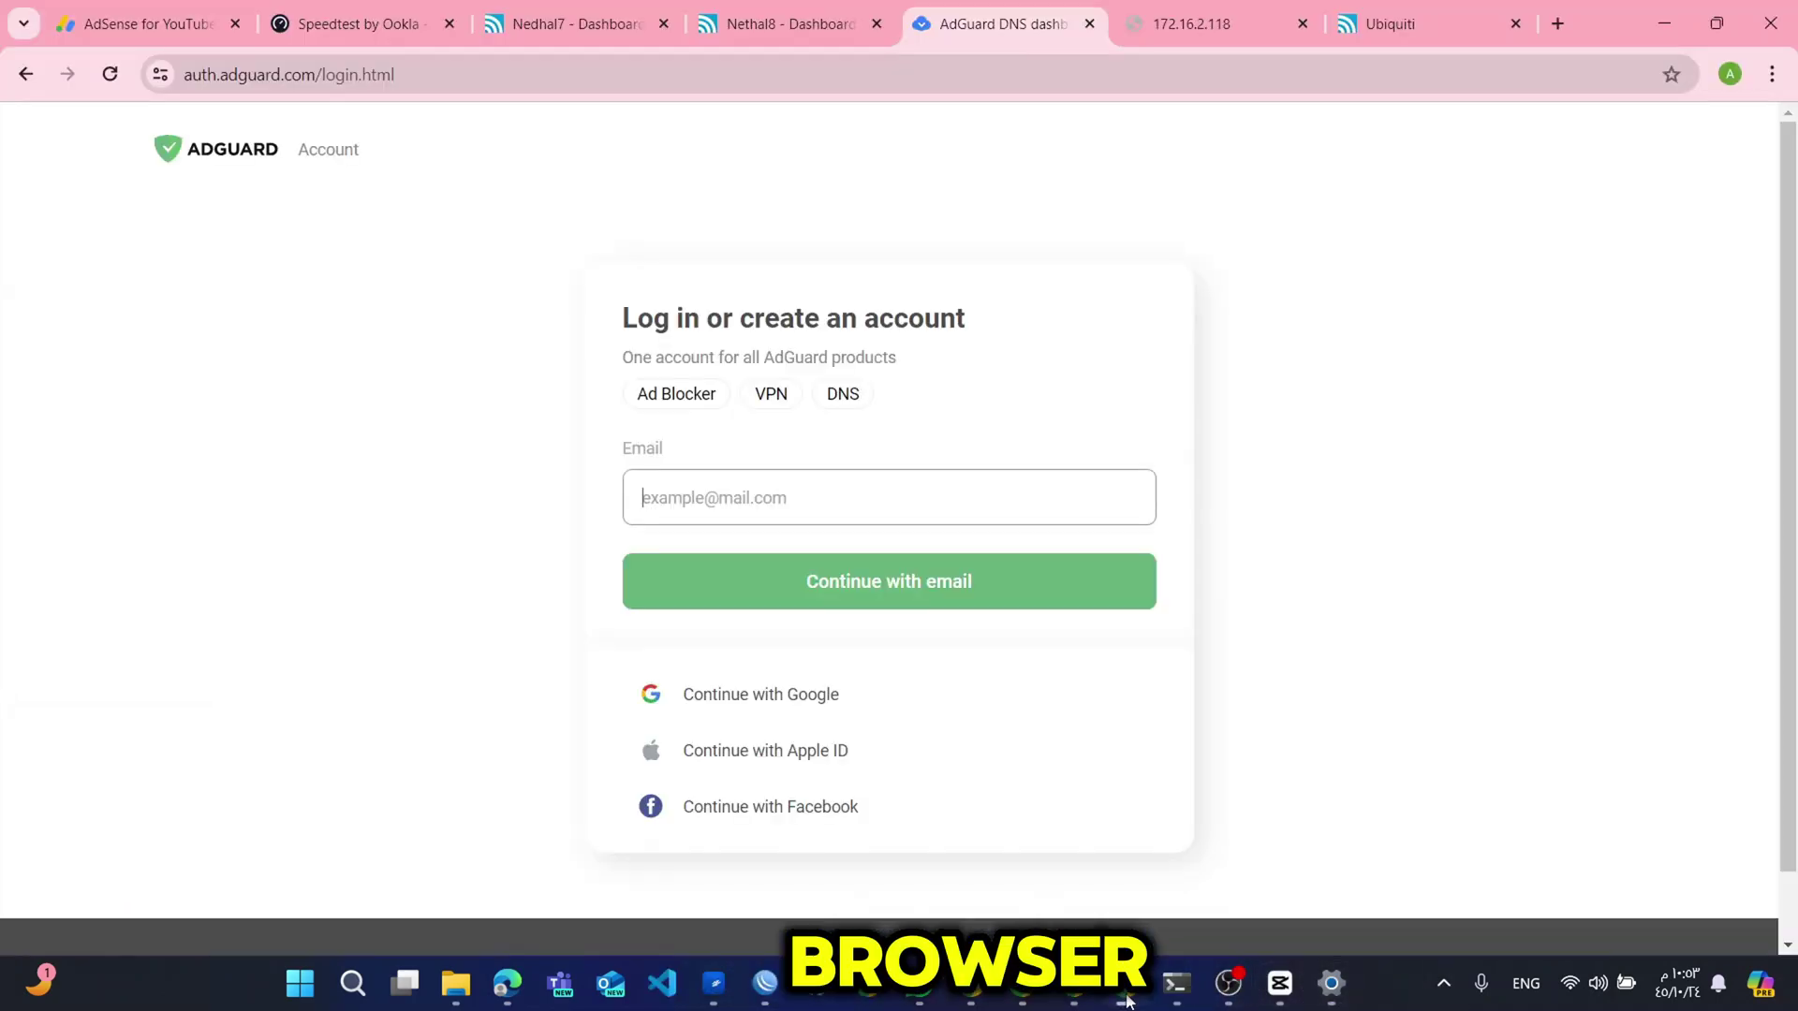
{"action": "left_click", "coordinate": [1127, 988]}
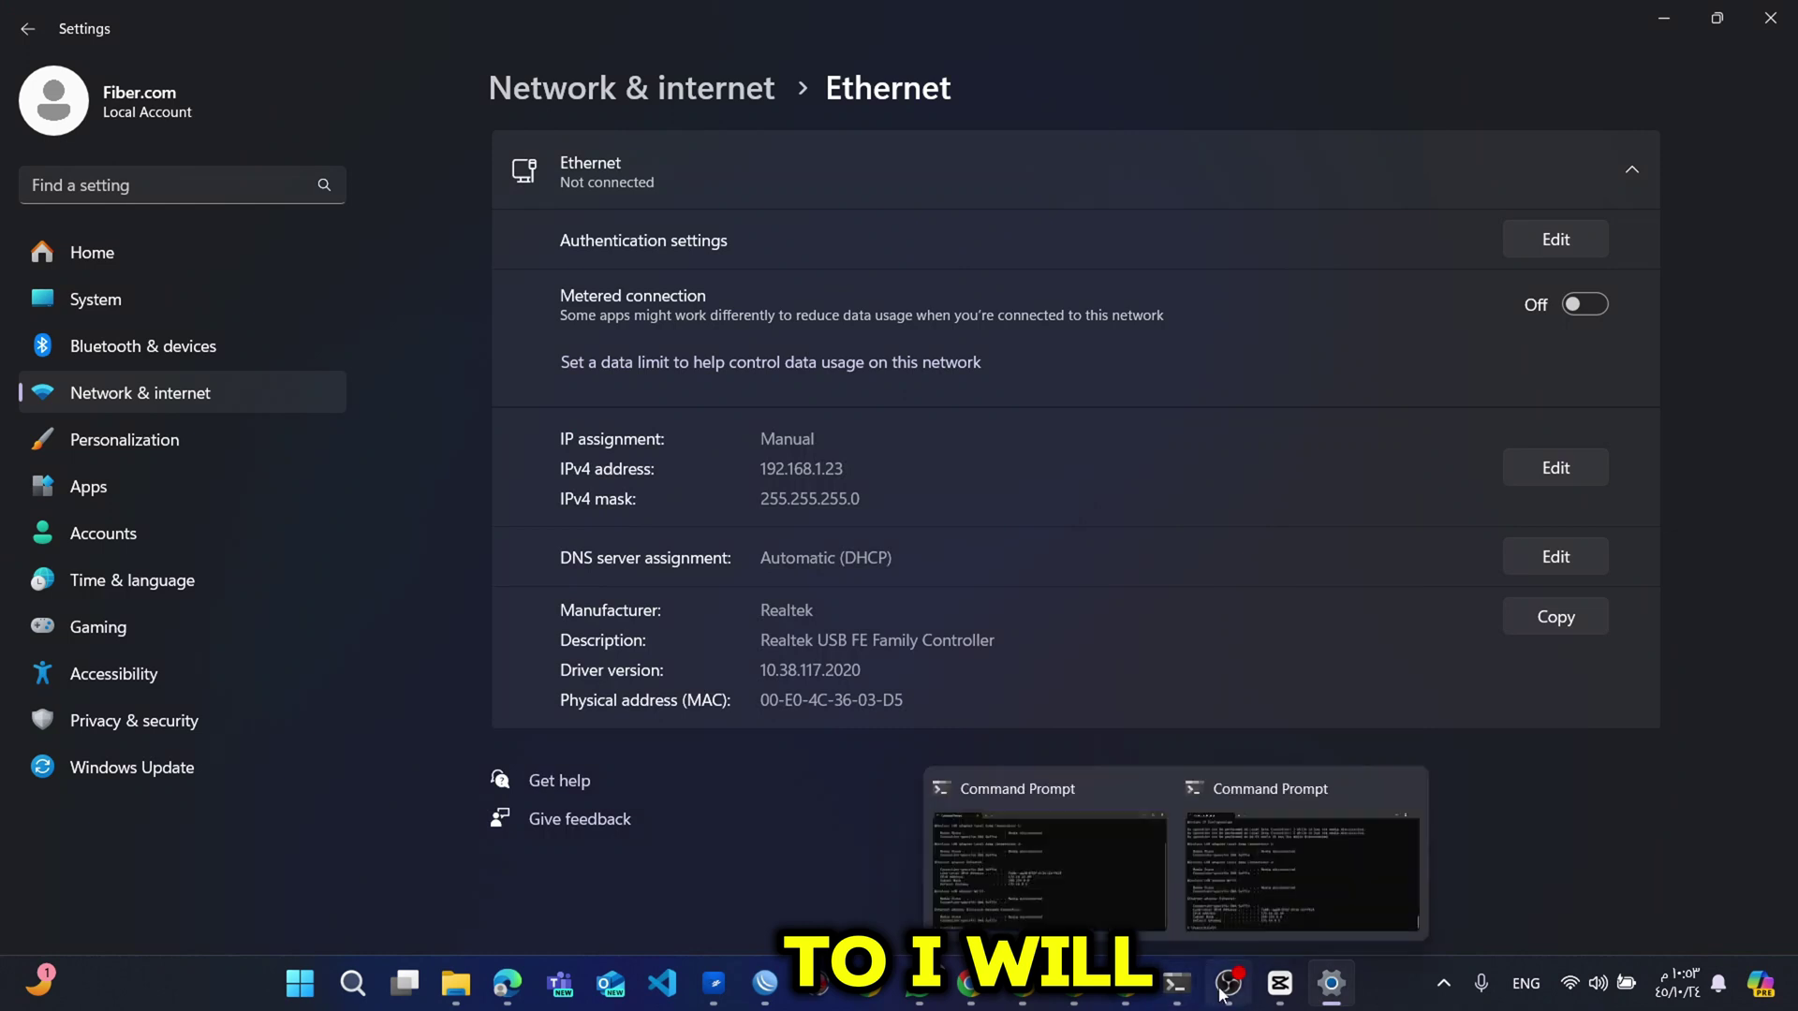
{"action": "left_click", "coordinate": [971, 983]}
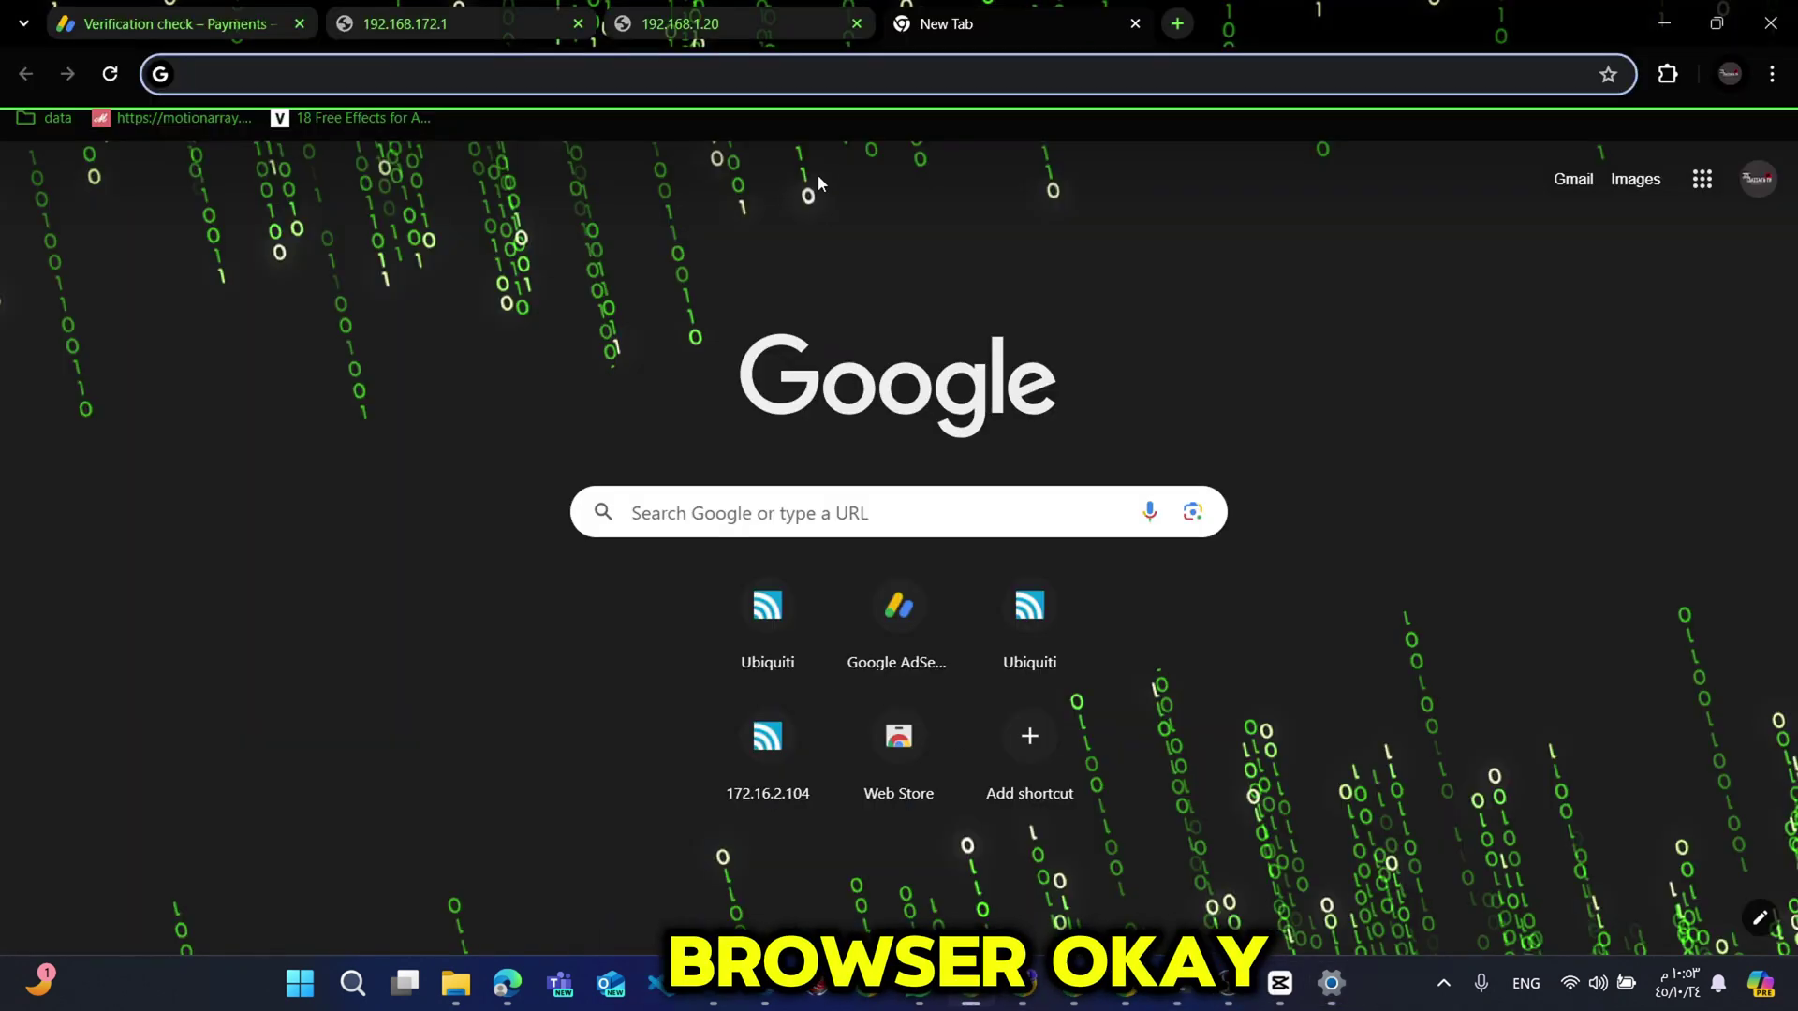
{"action": "type", "text": "192"}
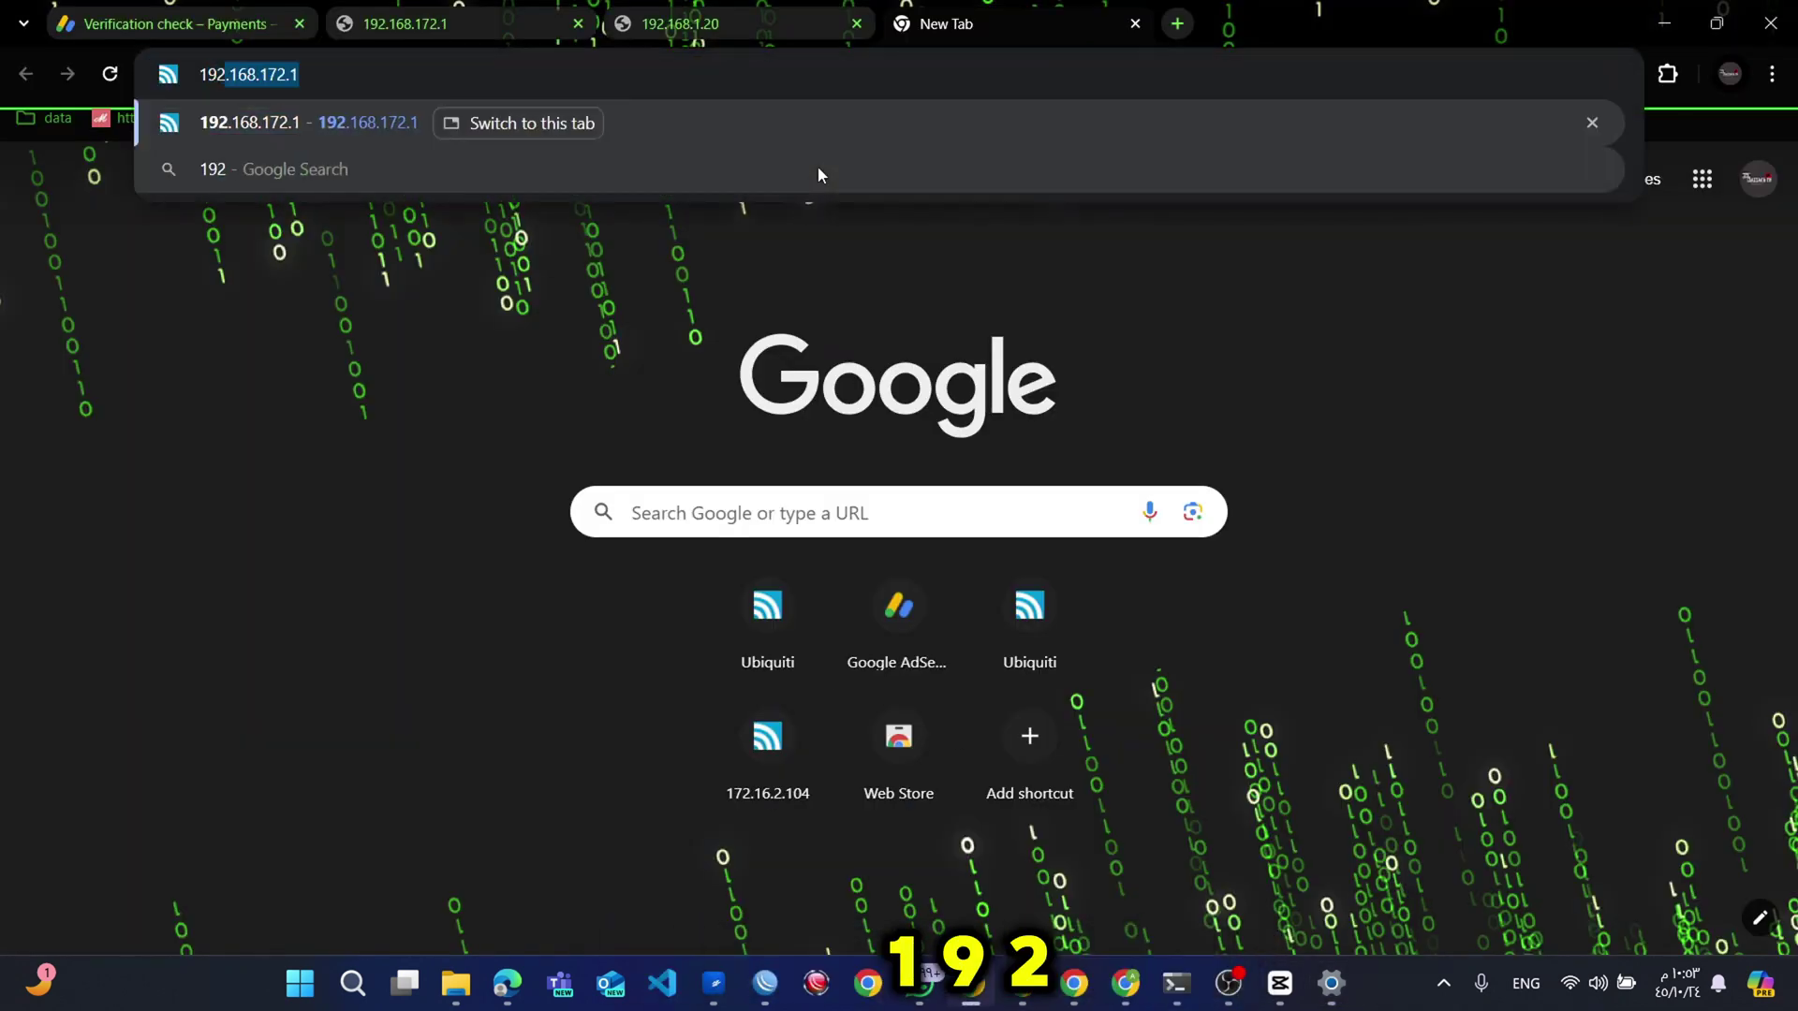
{"action": "type", "text": ".168"}
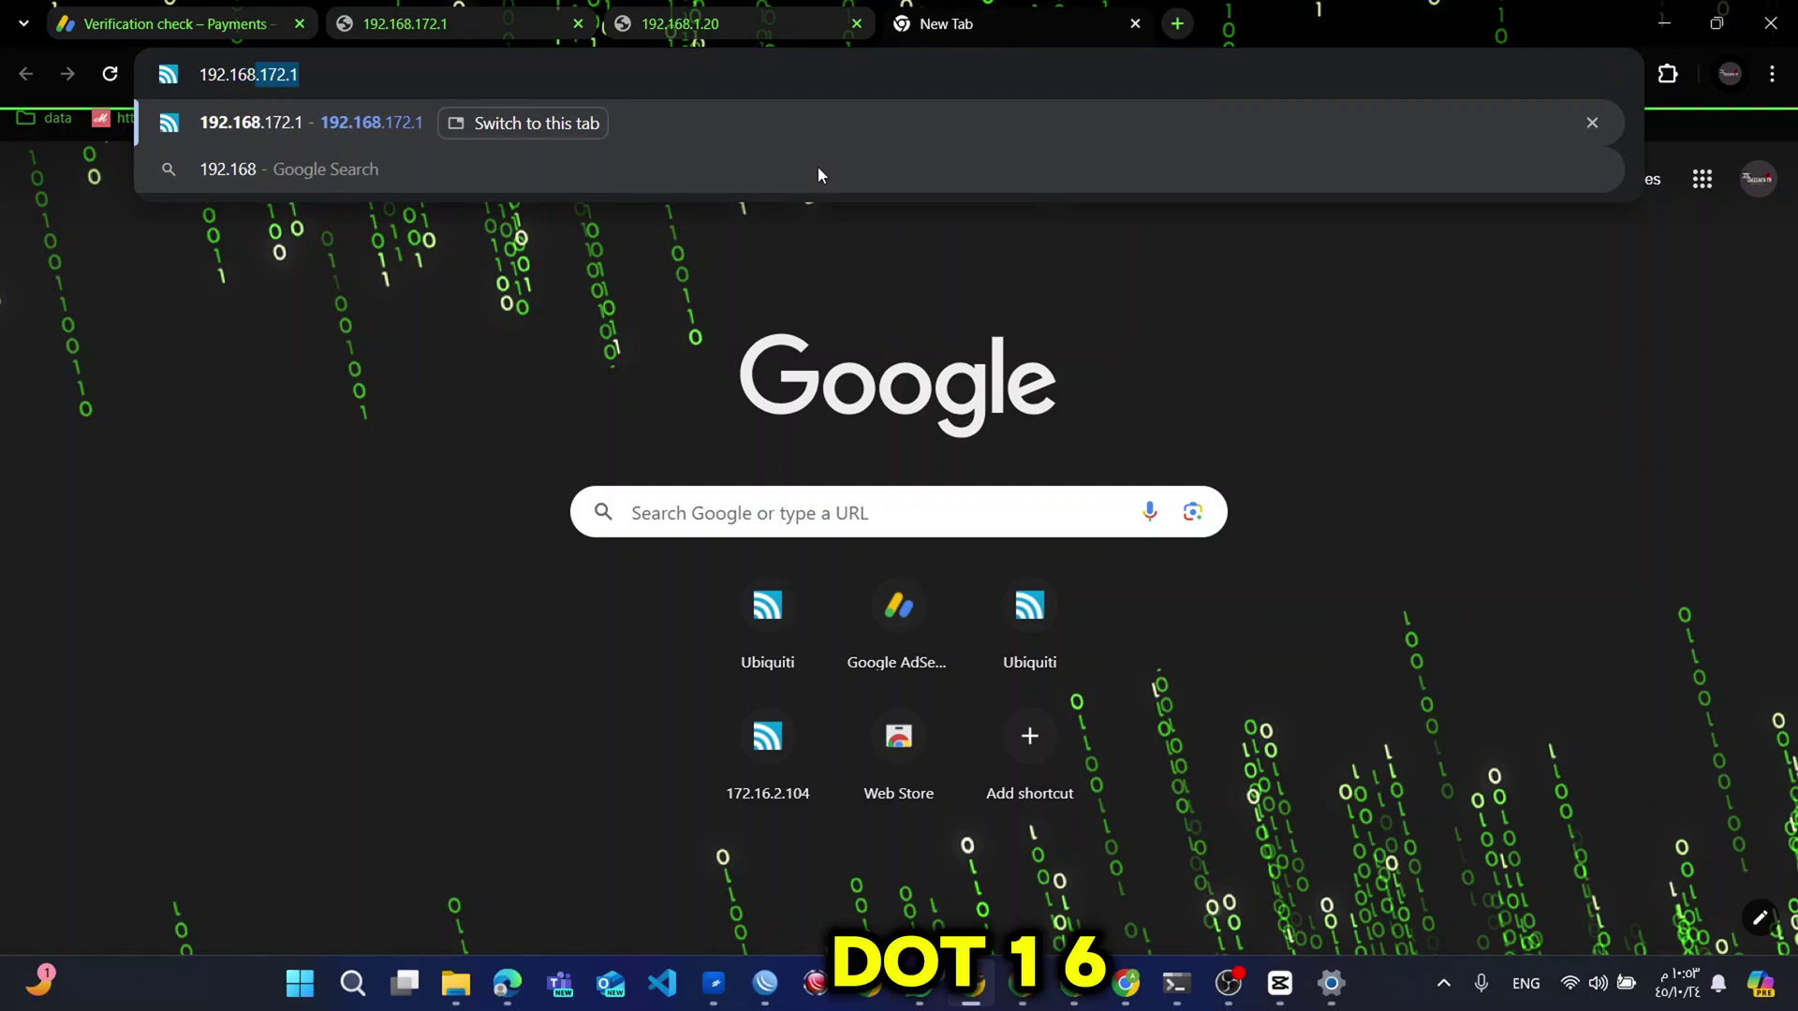
{"action": "type", "text": ".1.2"}
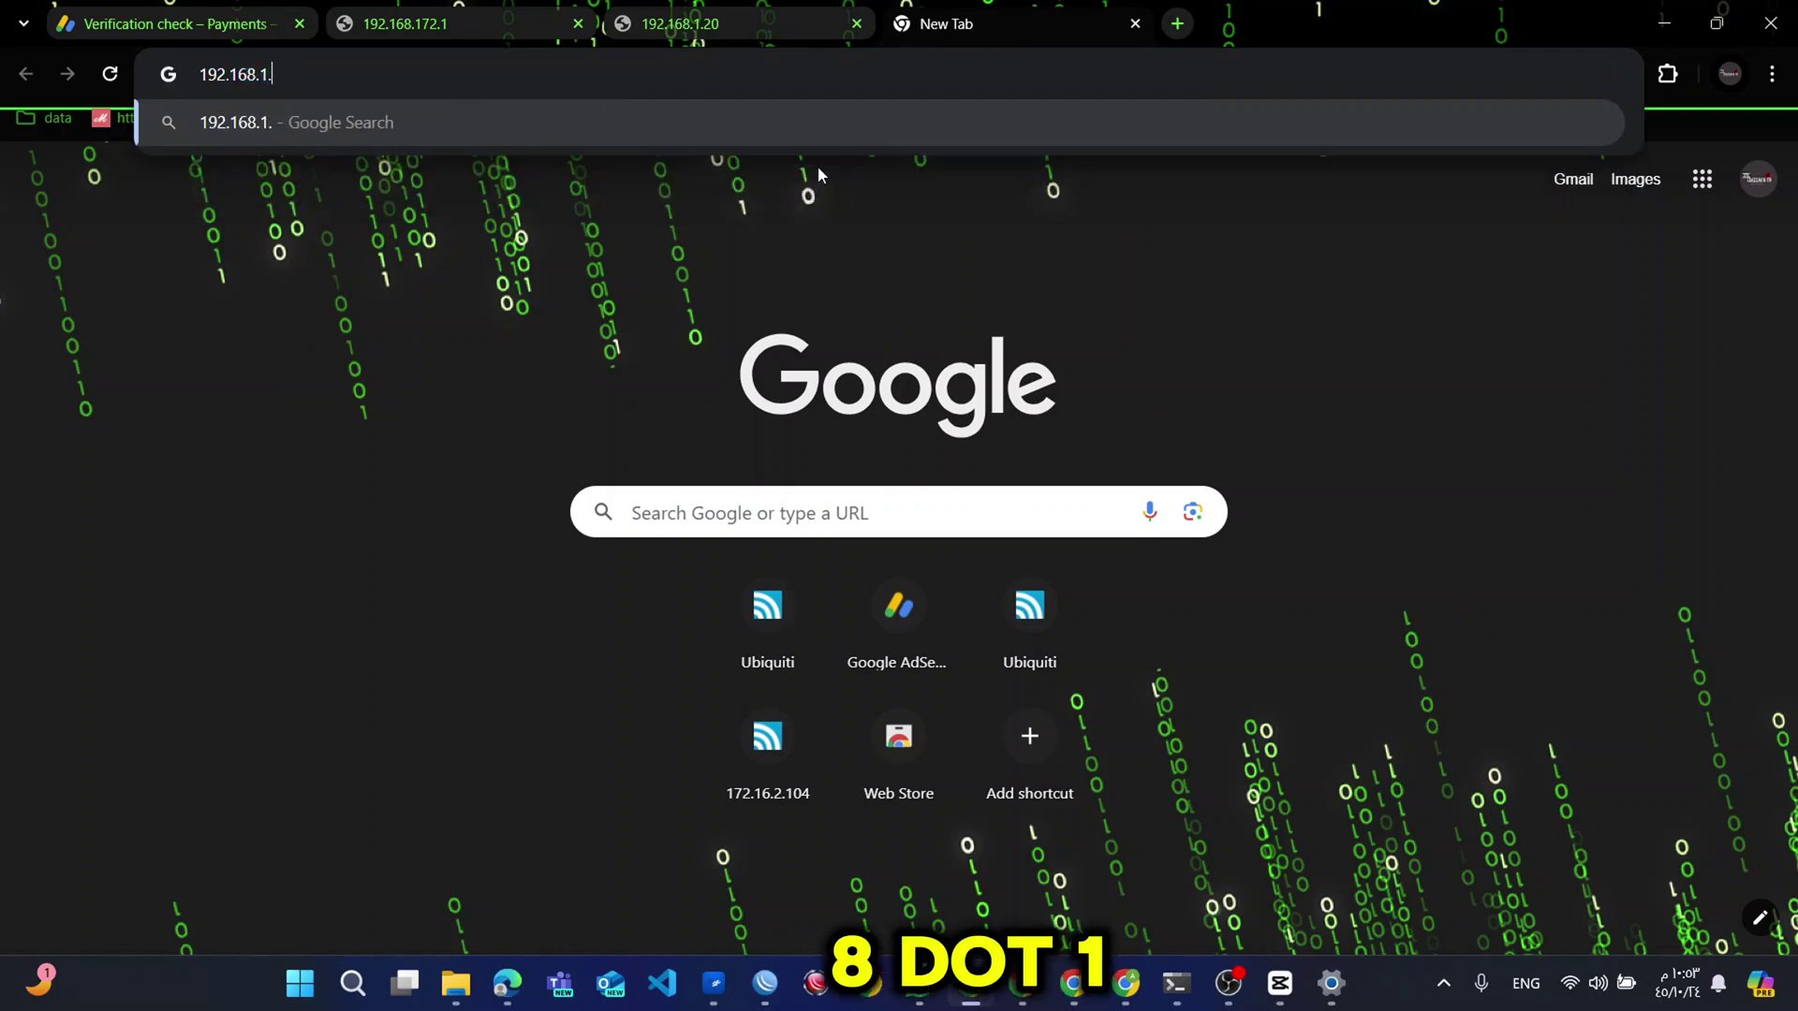
{"action": "type", "text": "0"}
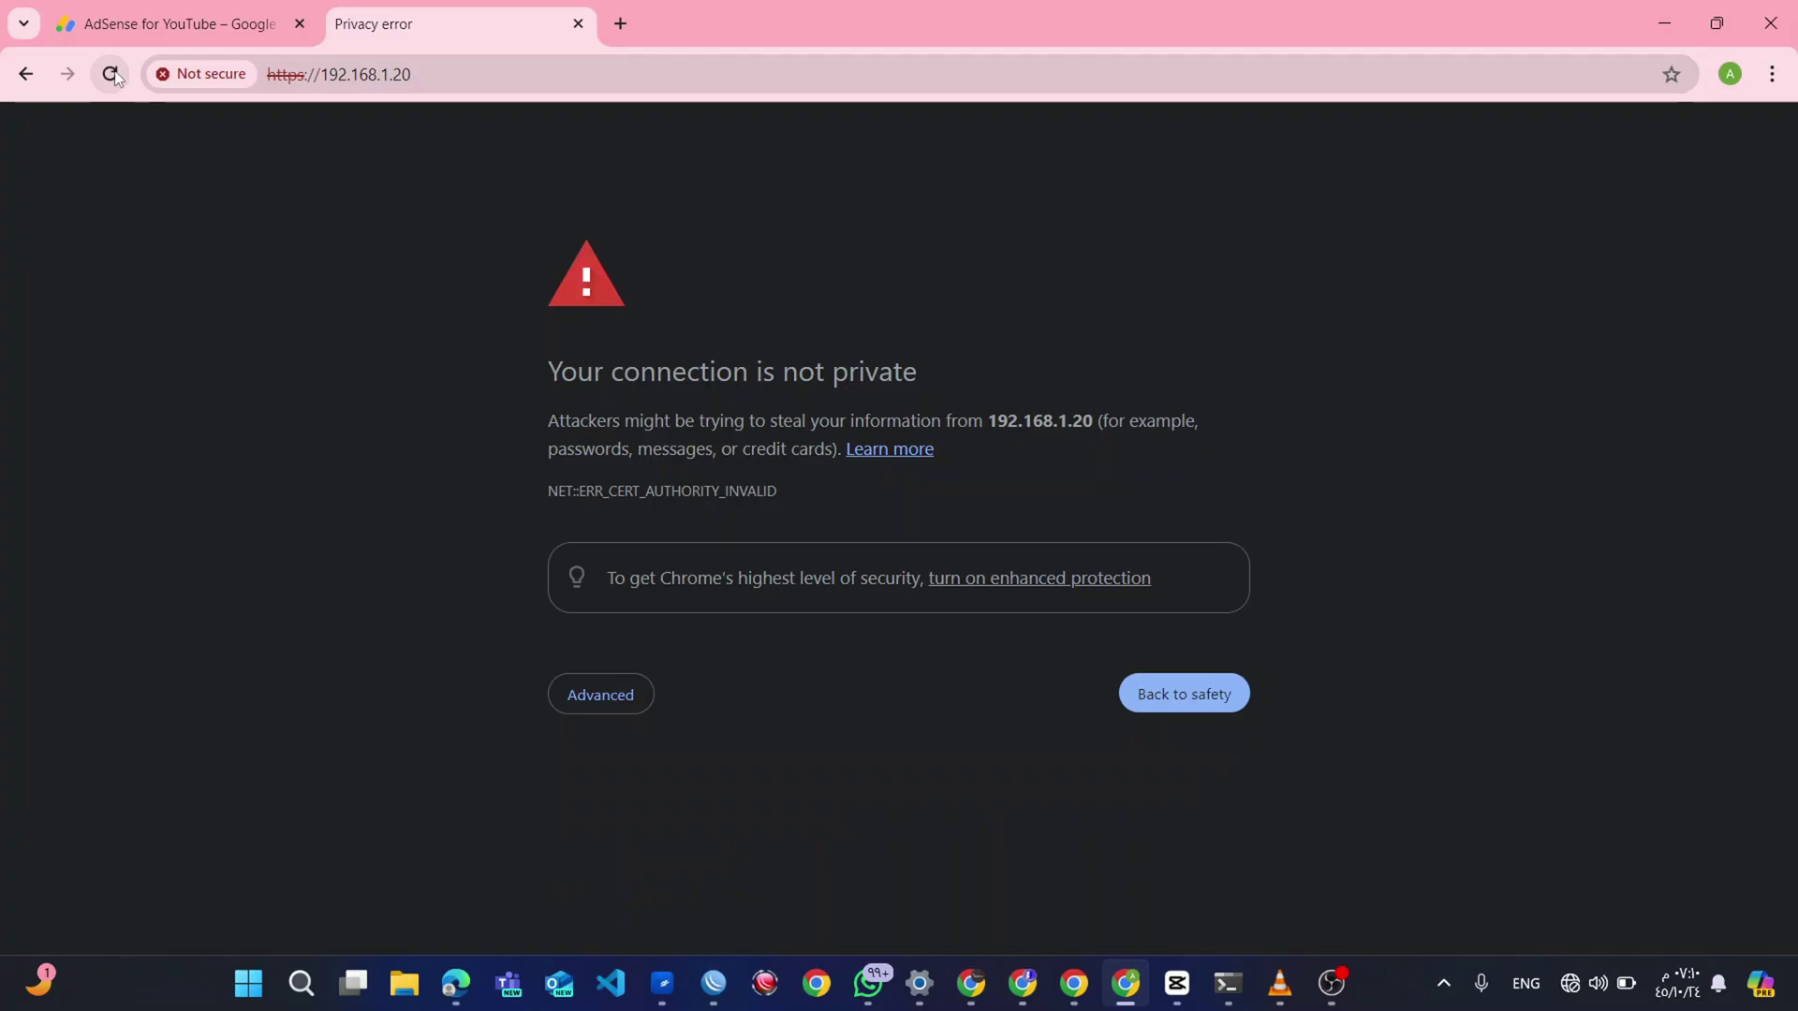
Bypass the certificate warning, set Device Country to Licensed, and accept the terms of use.
{"action": "left_click", "coordinate": [603, 697]}
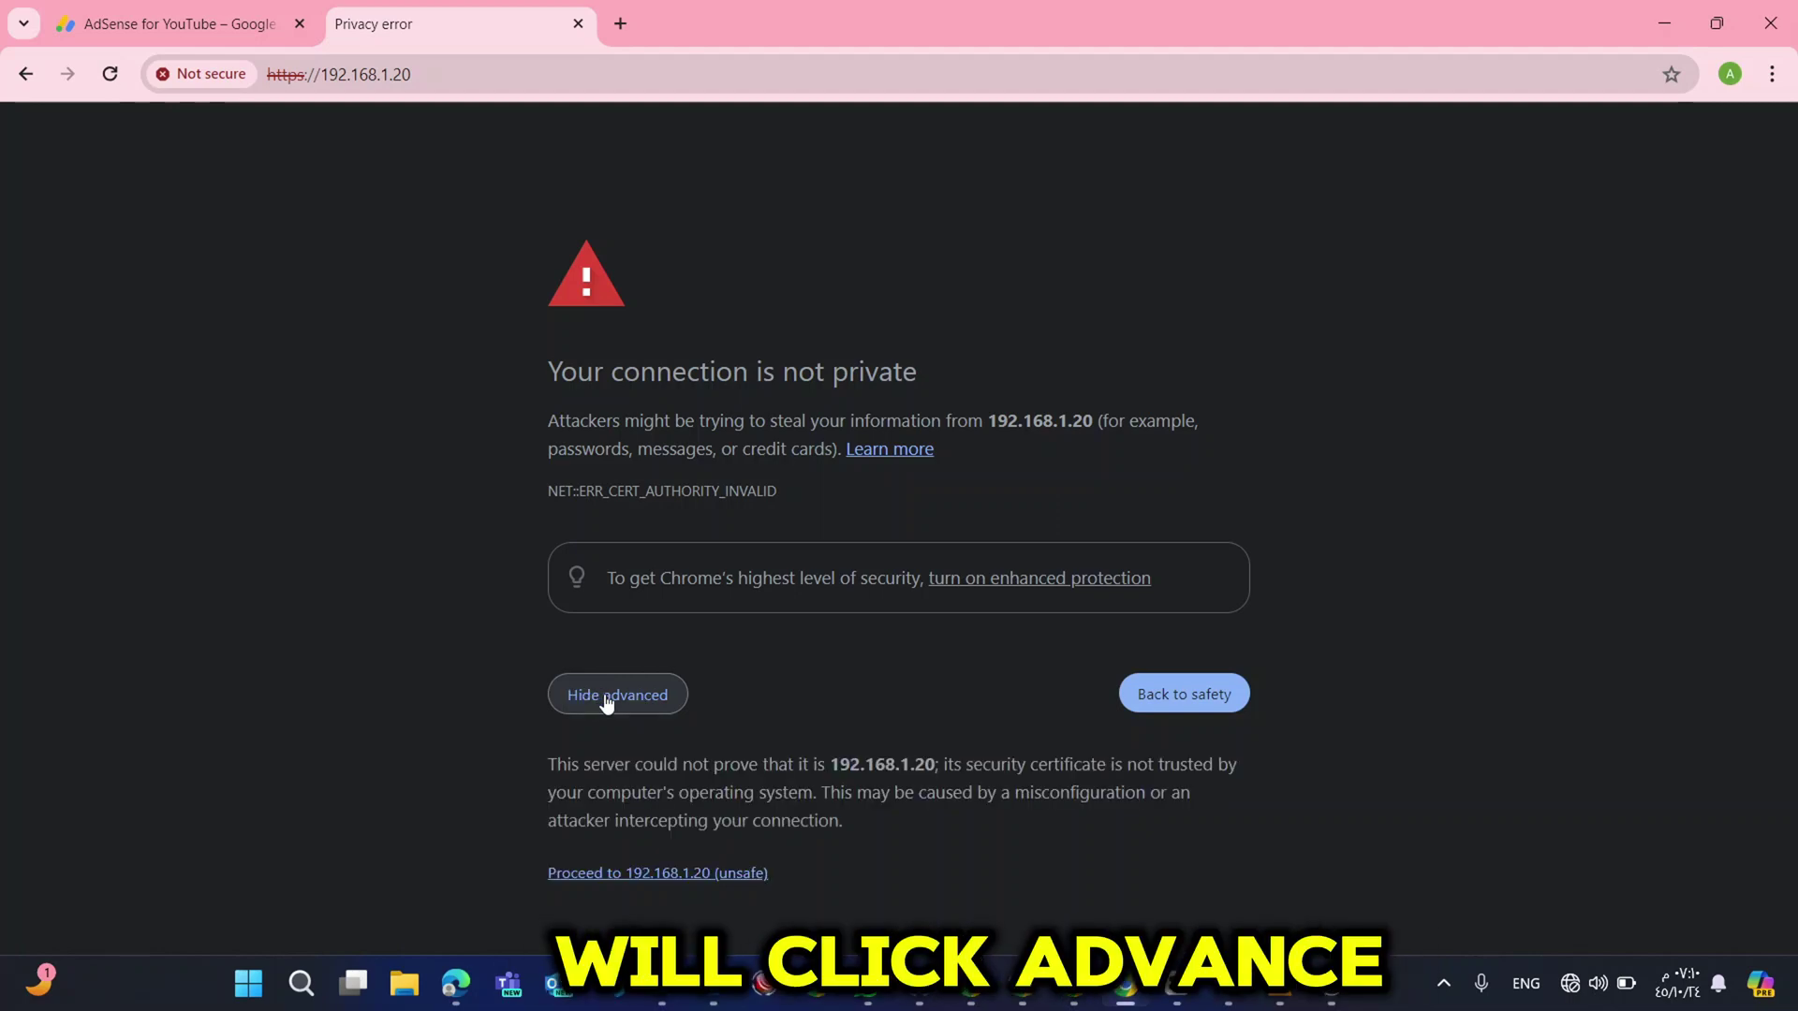
{"action": "left_click", "coordinate": [730, 874]}
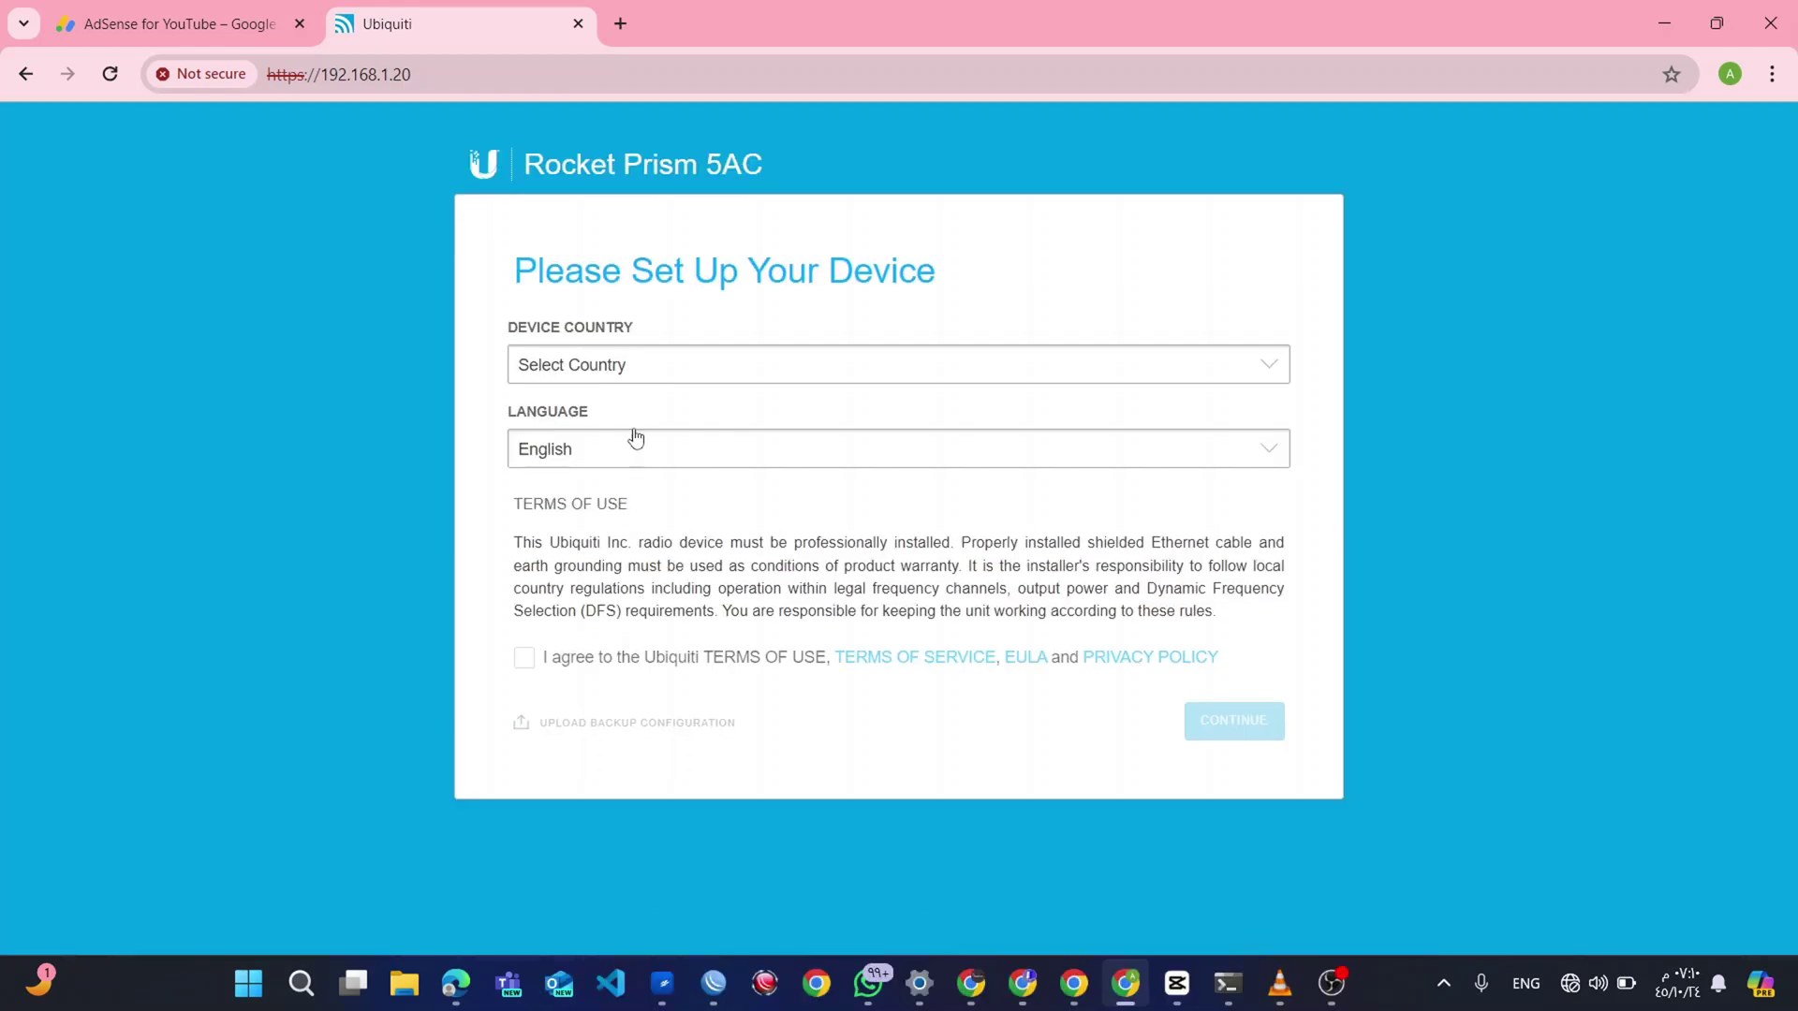
{"action": "left_click", "coordinate": [645, 378]}
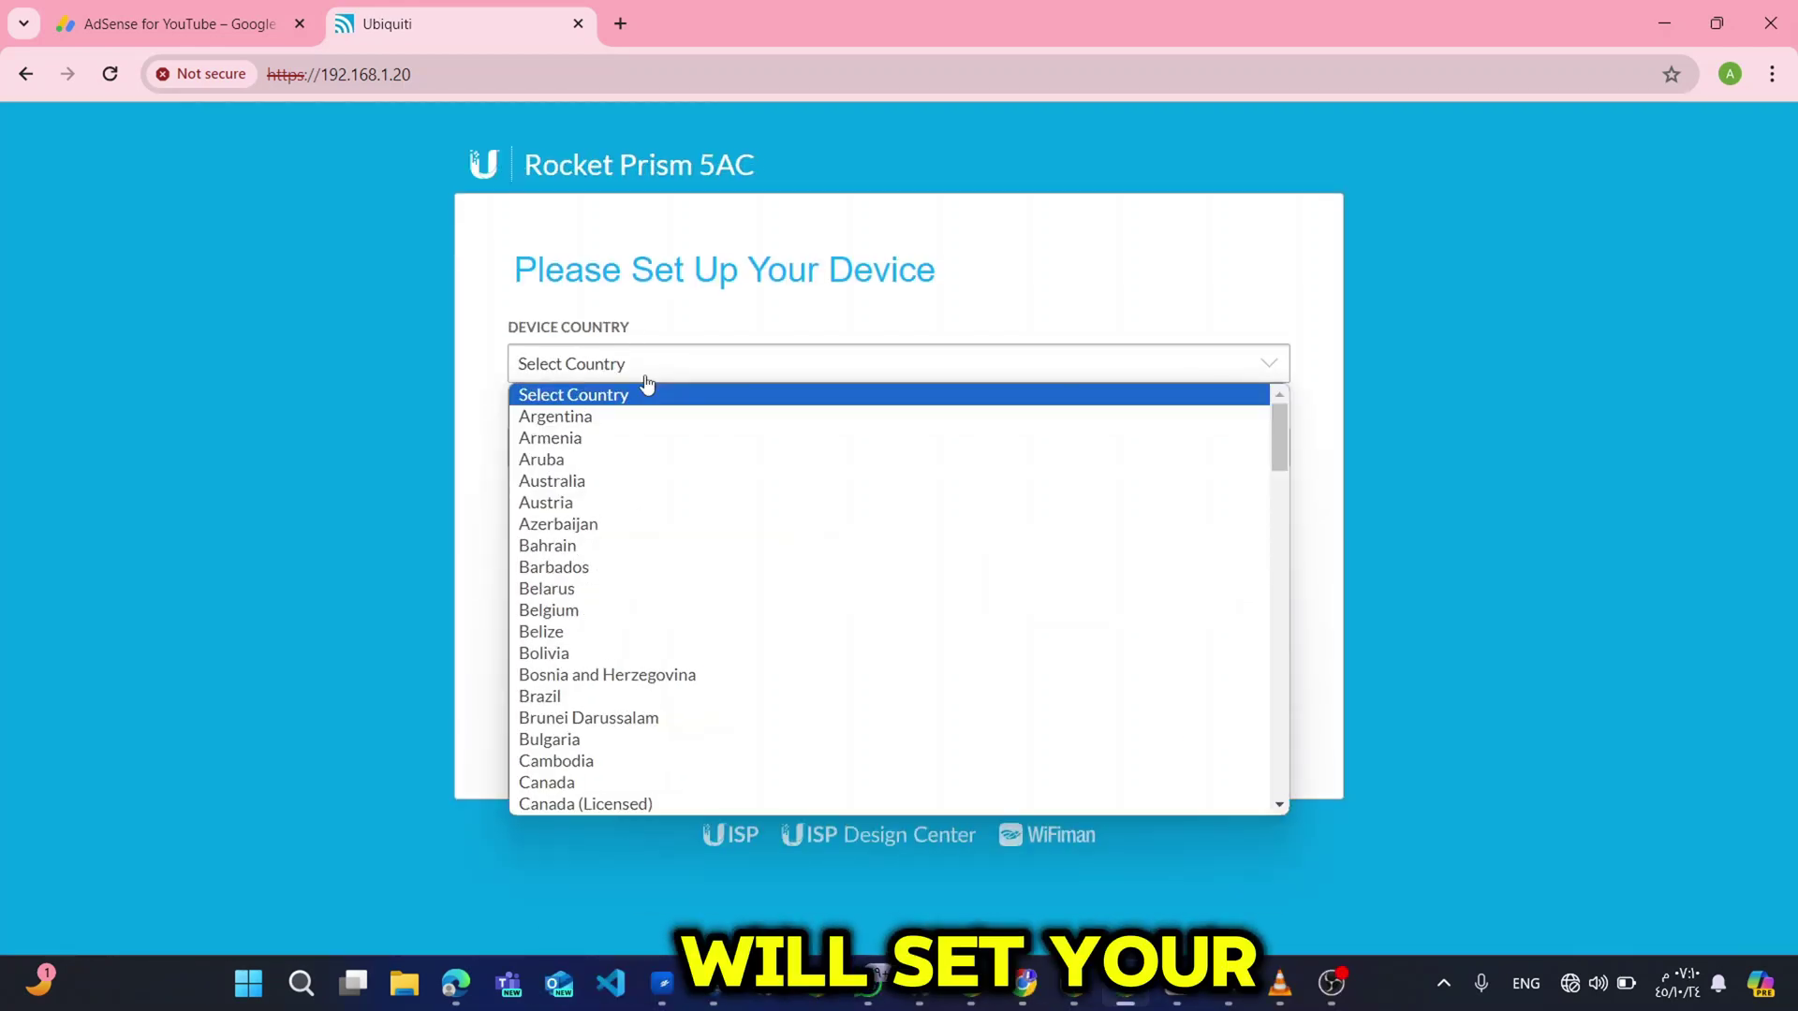
{"action": "type", "text": "ule"}
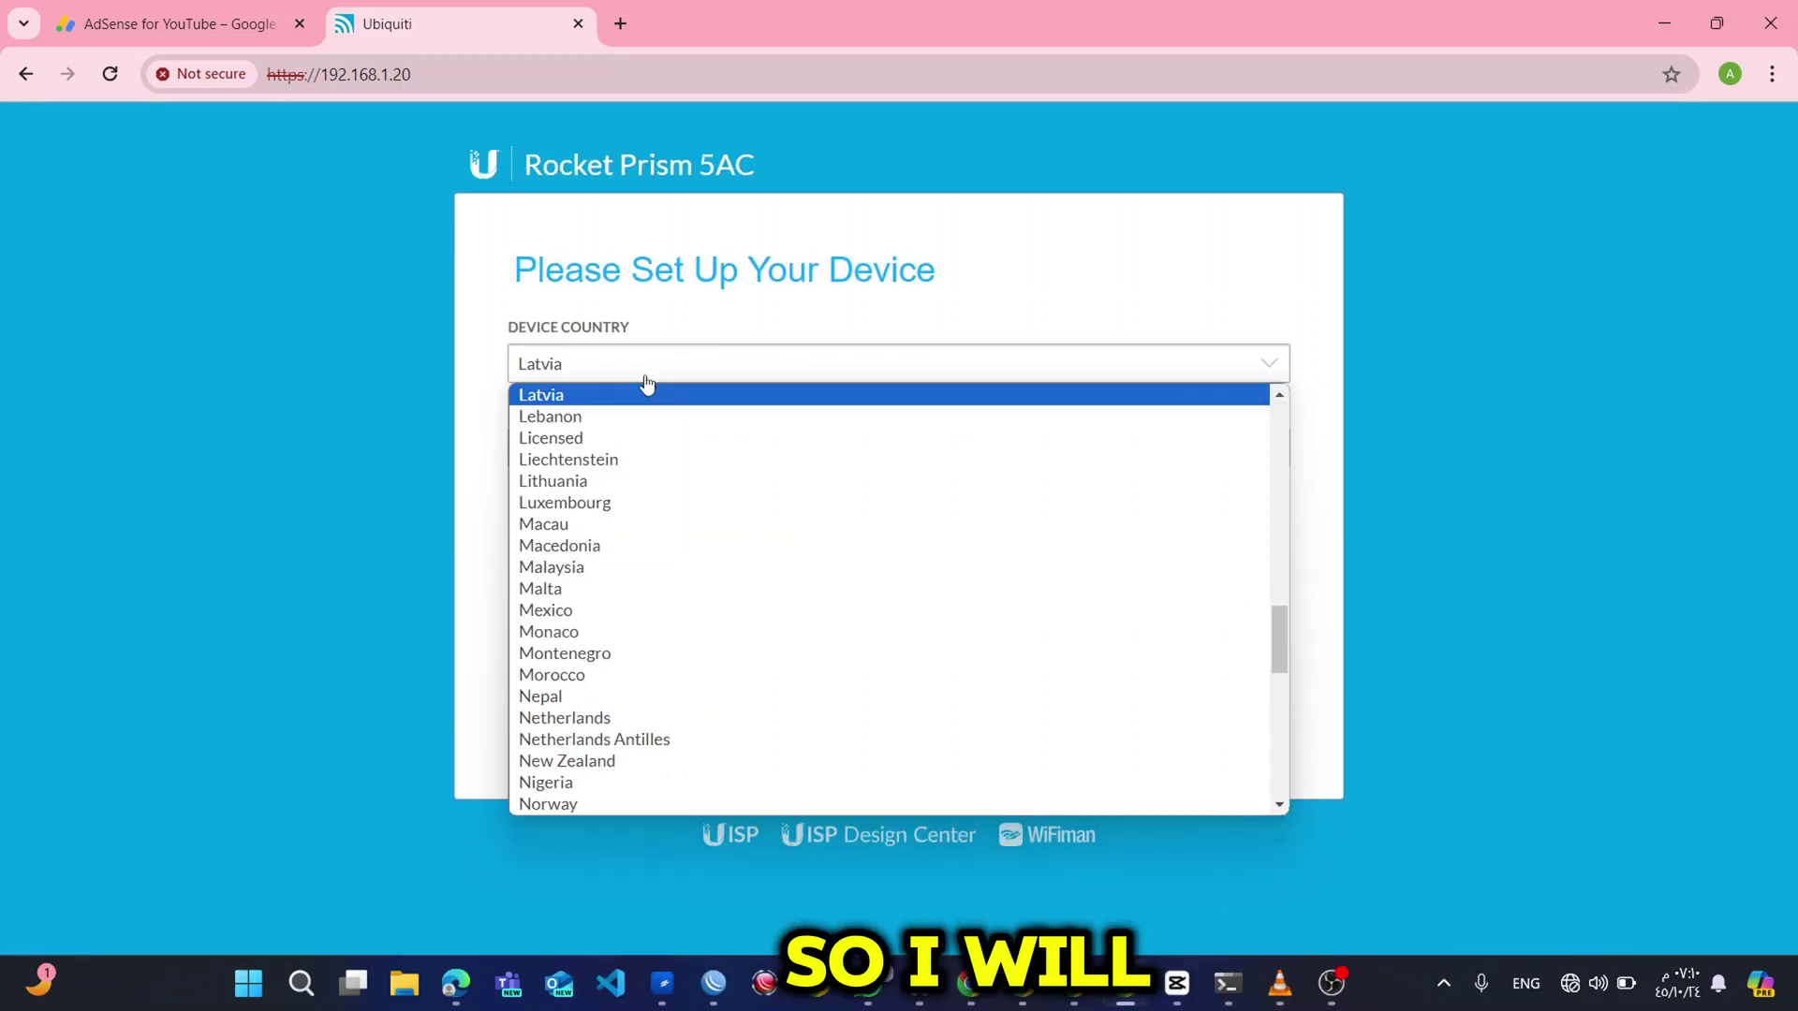
{"action": "key", "text": "Down"}
{"action": "key", "text": "Down"}
{"action": "key", "text": "Up"}
{"action": "key", "text": "Return"}
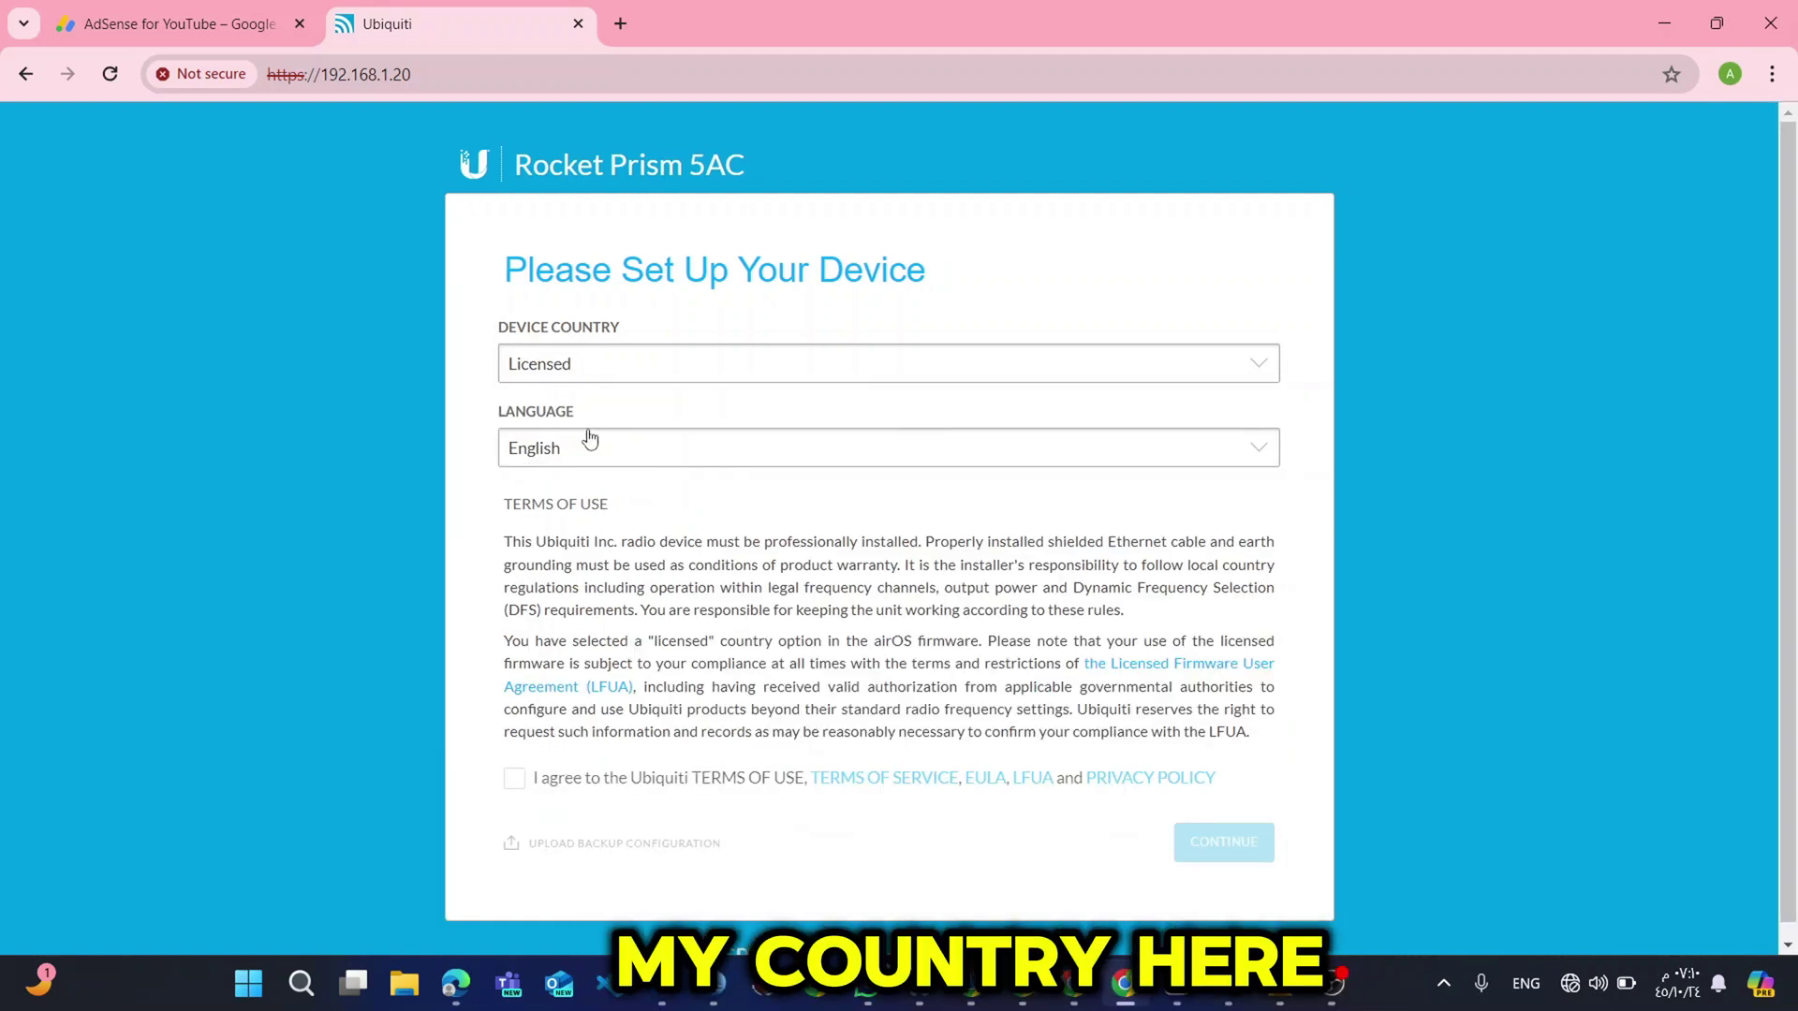
{"action": "left_click", "coordinate": [557, 785]}
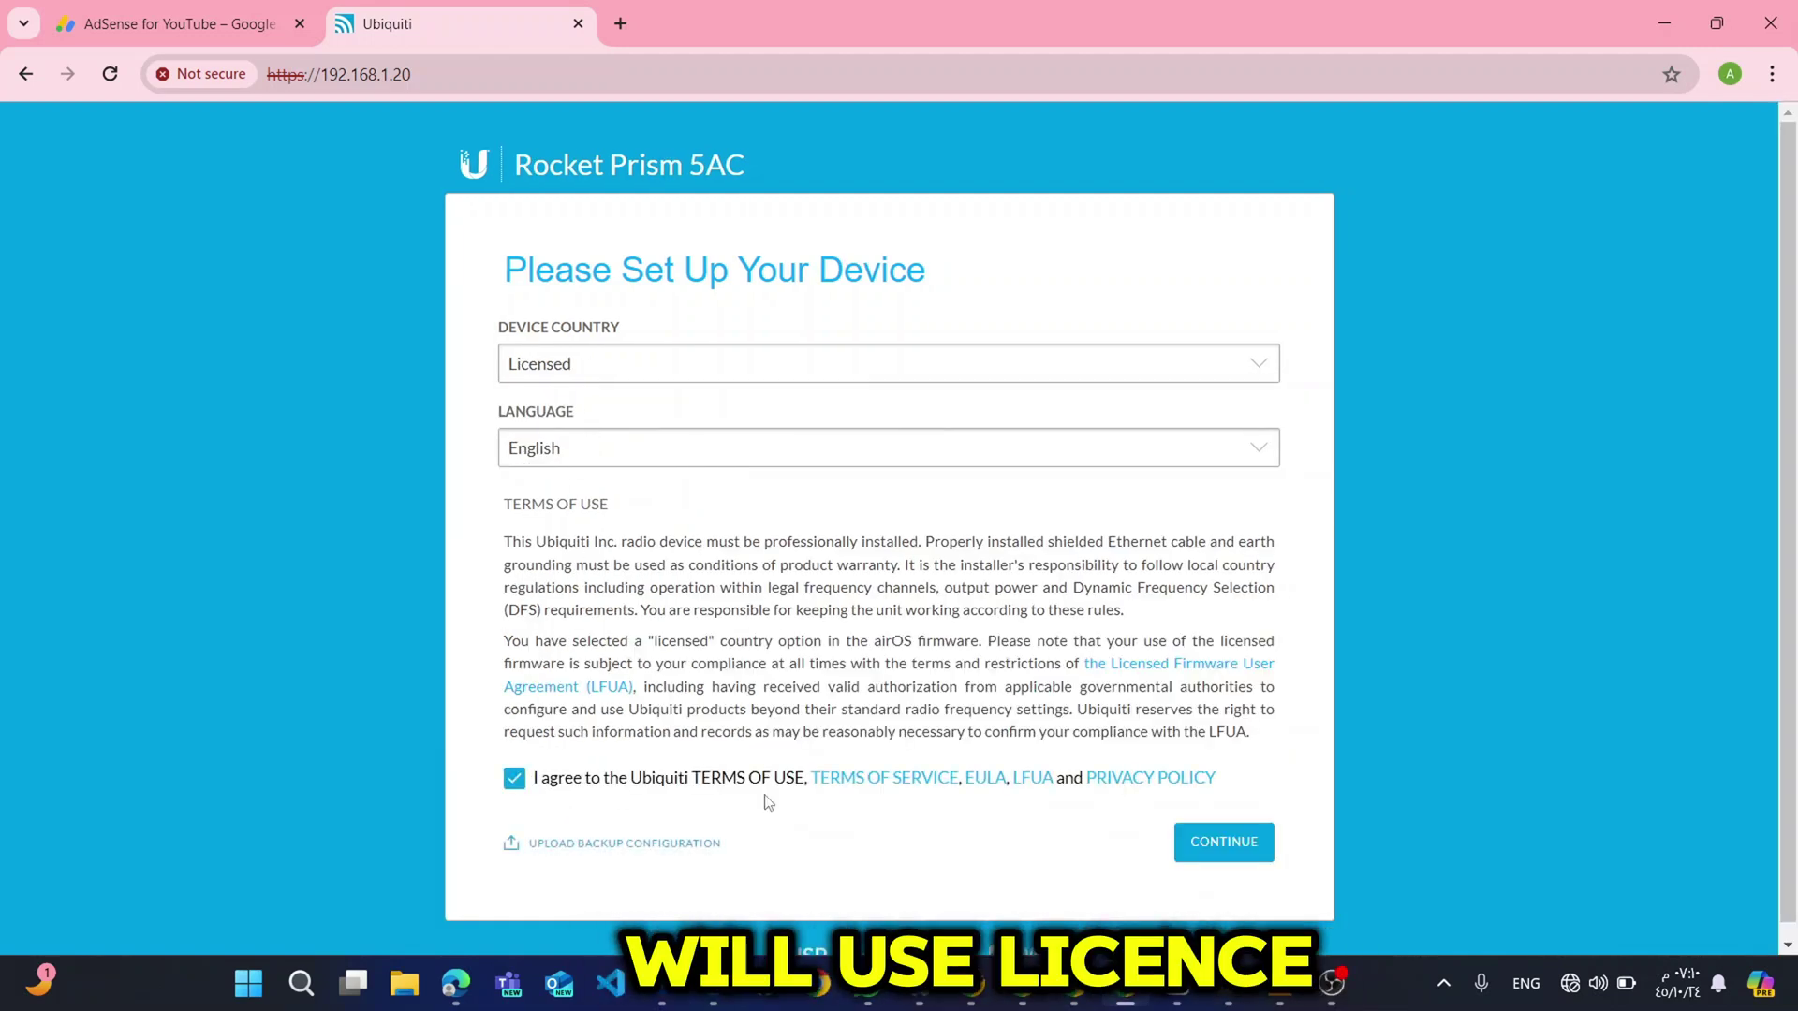
Create the device login with a username and a confirmed password, then save it.
{"action": "left_click", "coordinate": [1204, 844]}
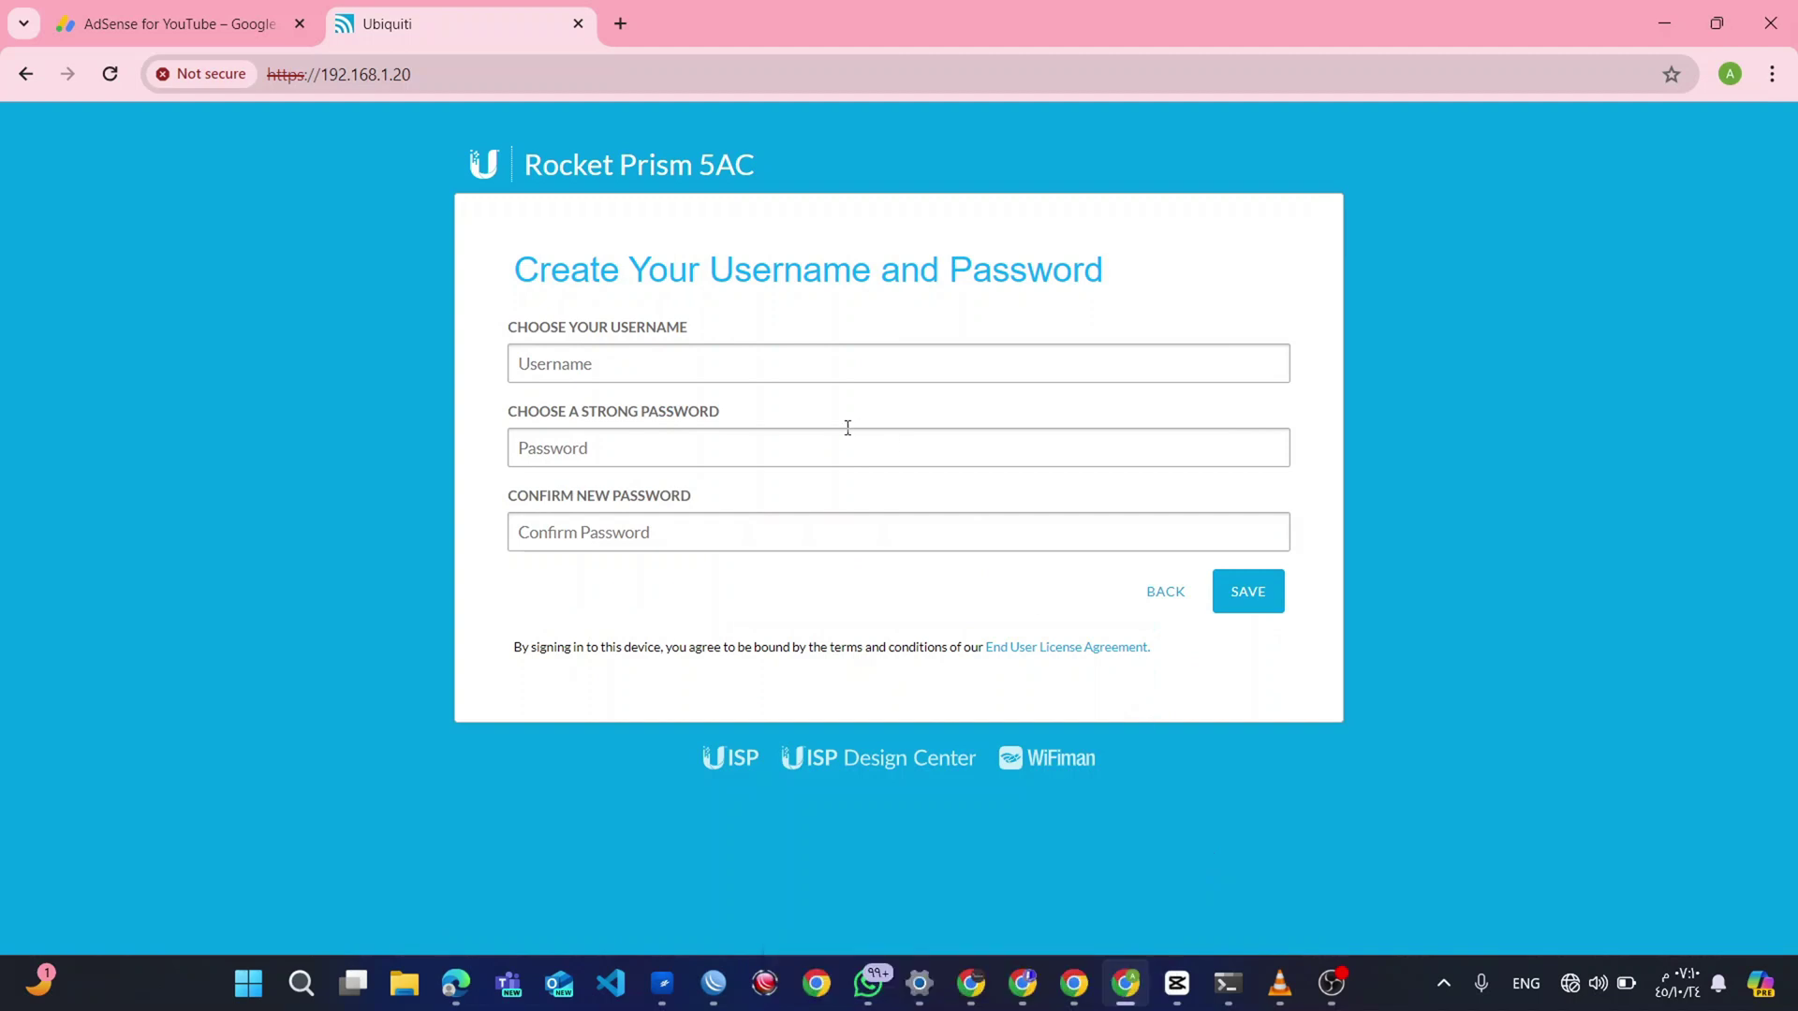
{"action": "type", "text": "ubnt"}
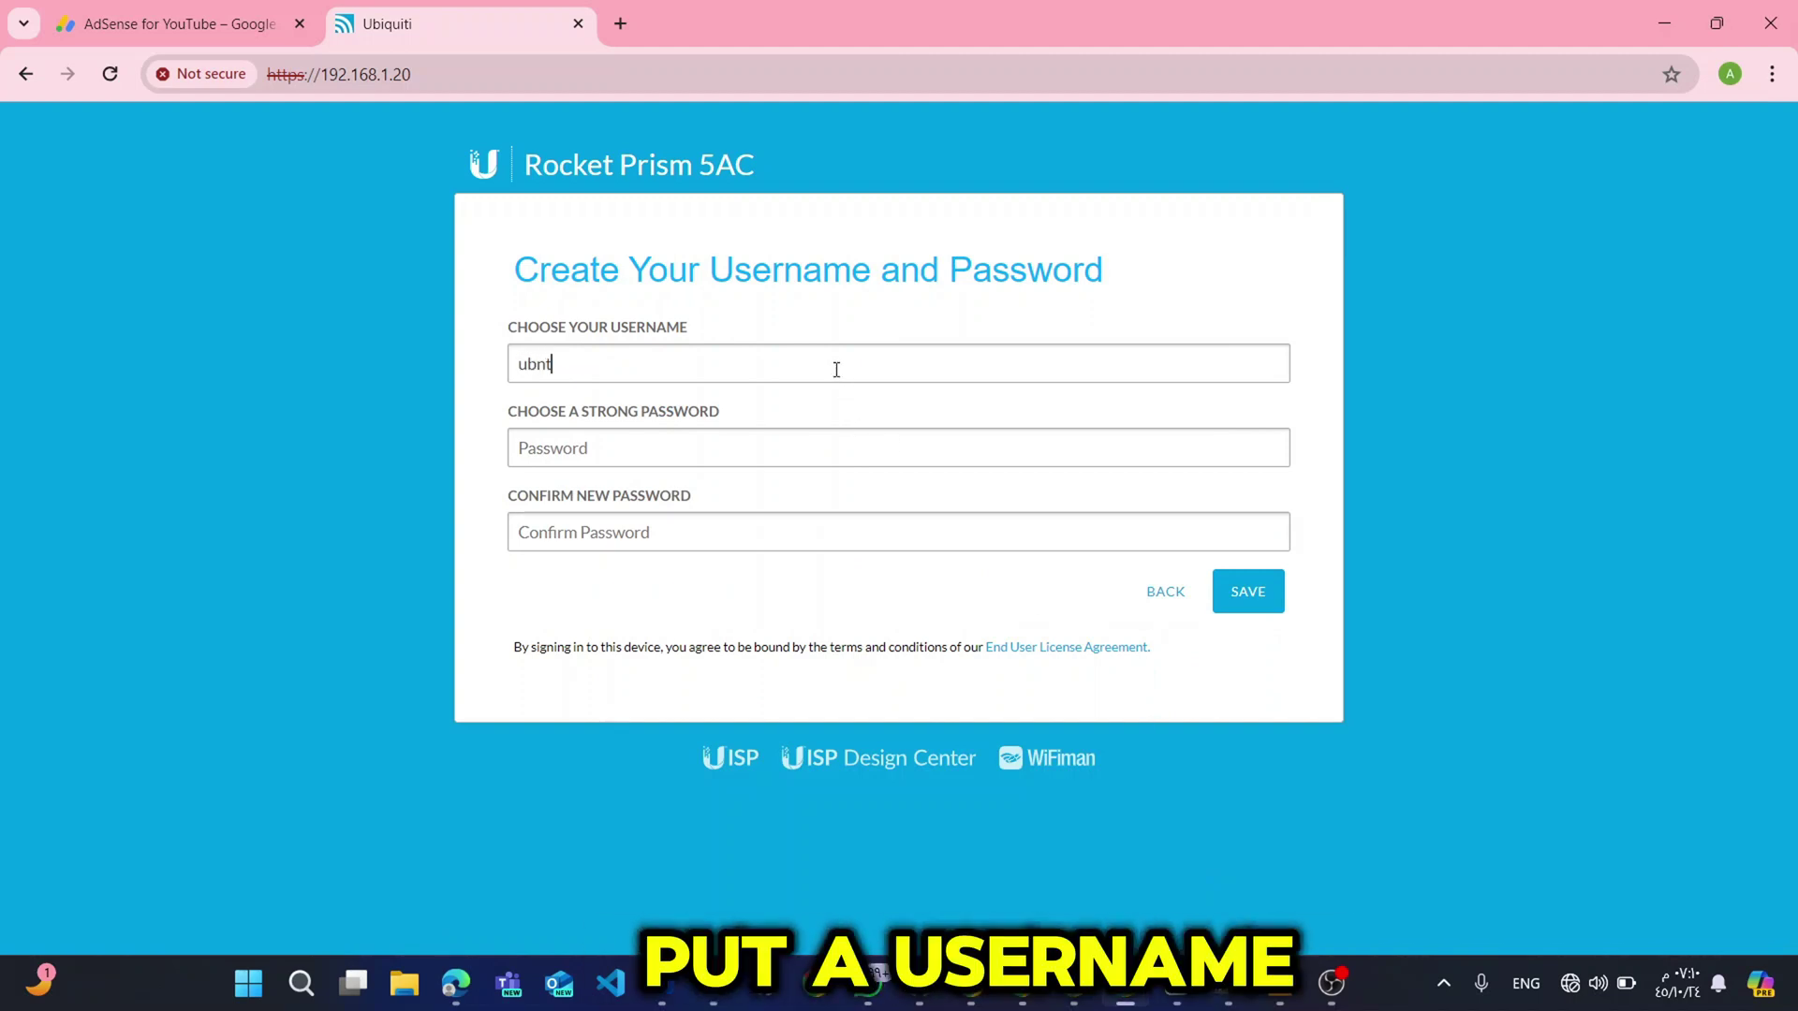
{"action": "type", "text": "aaaaaaaaaaaa"}
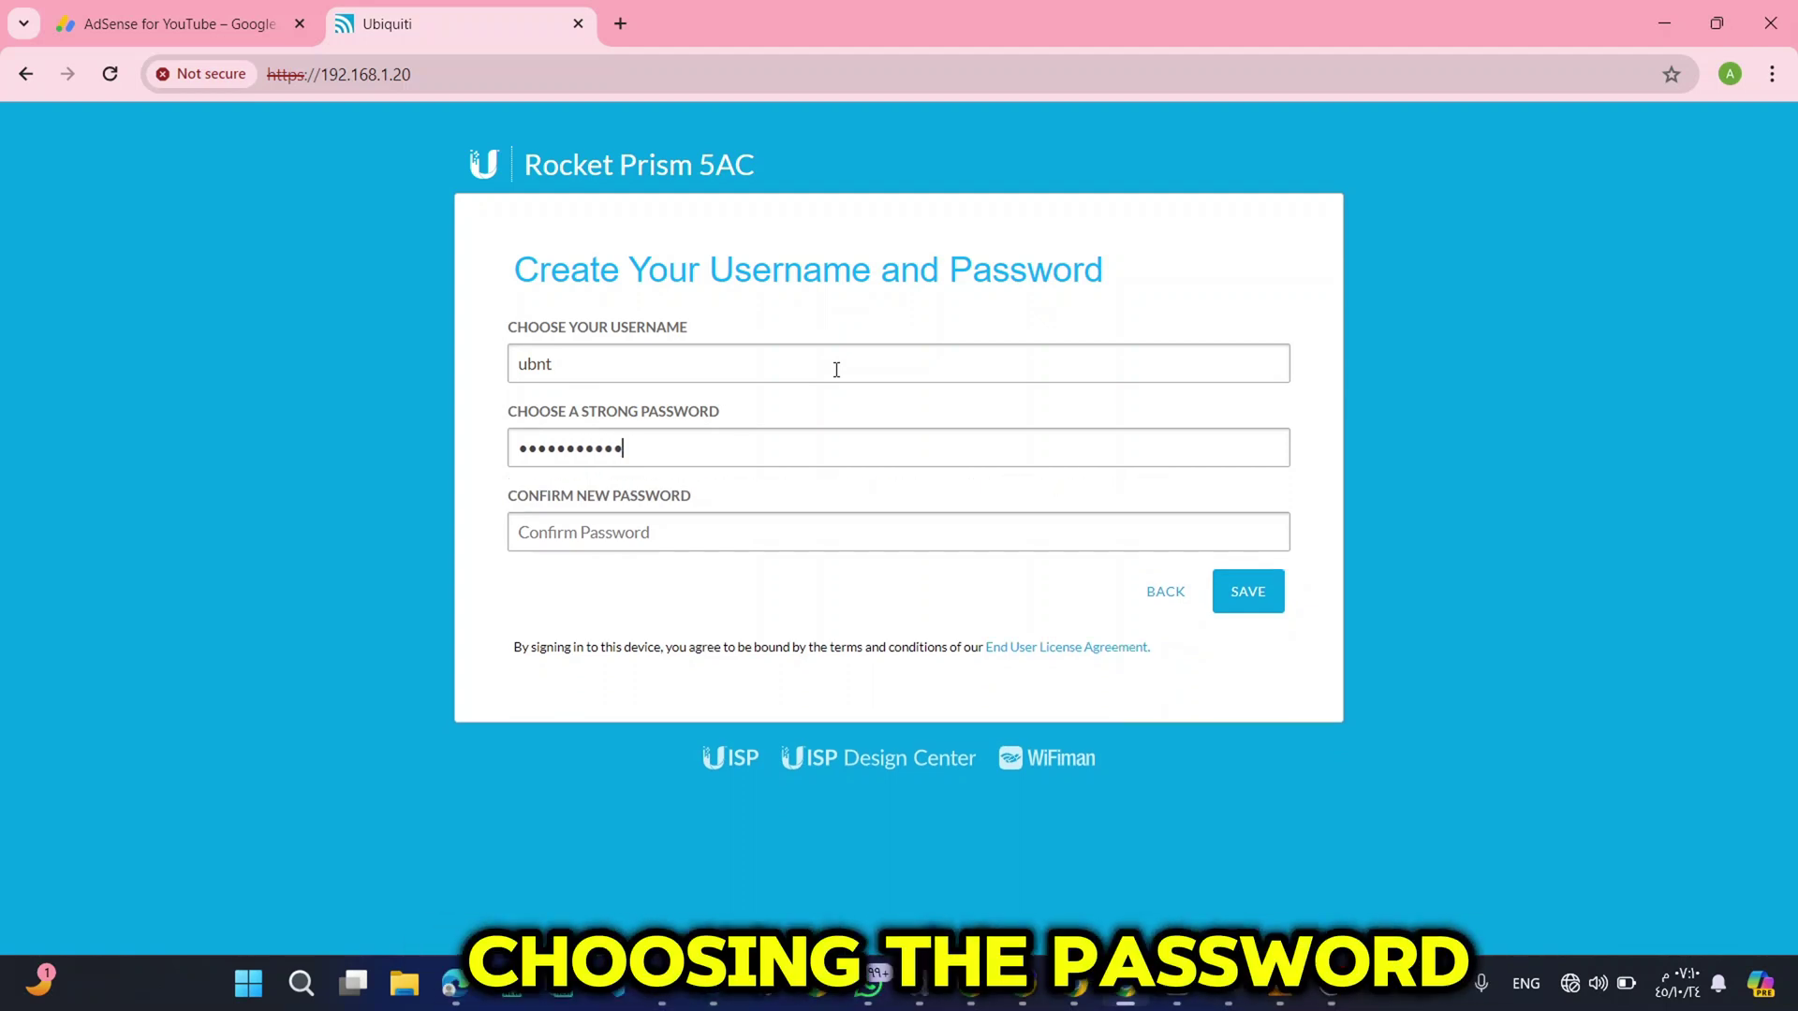
{"action": "type", "text": "a"}
{"action": "key", "text": "Tab"}
{"action": "type", "text": "aaaaaaaaaa"}
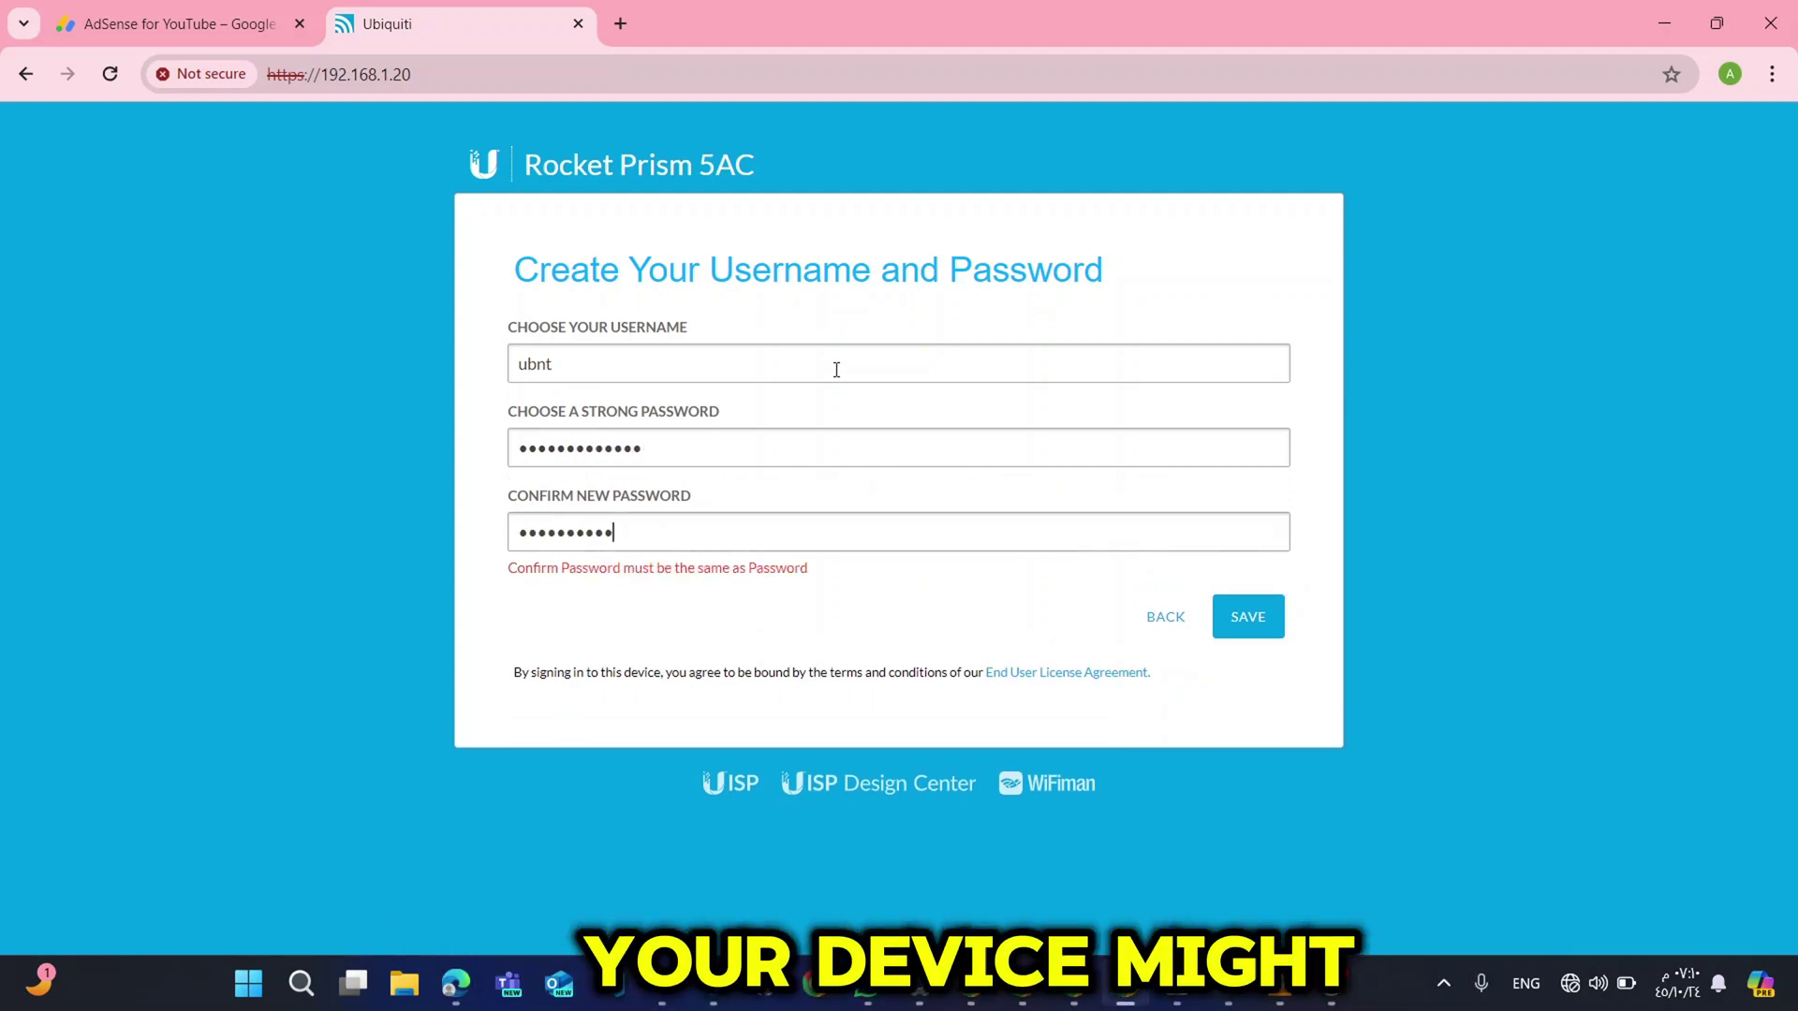
{"action": "type", "text": "aa"}
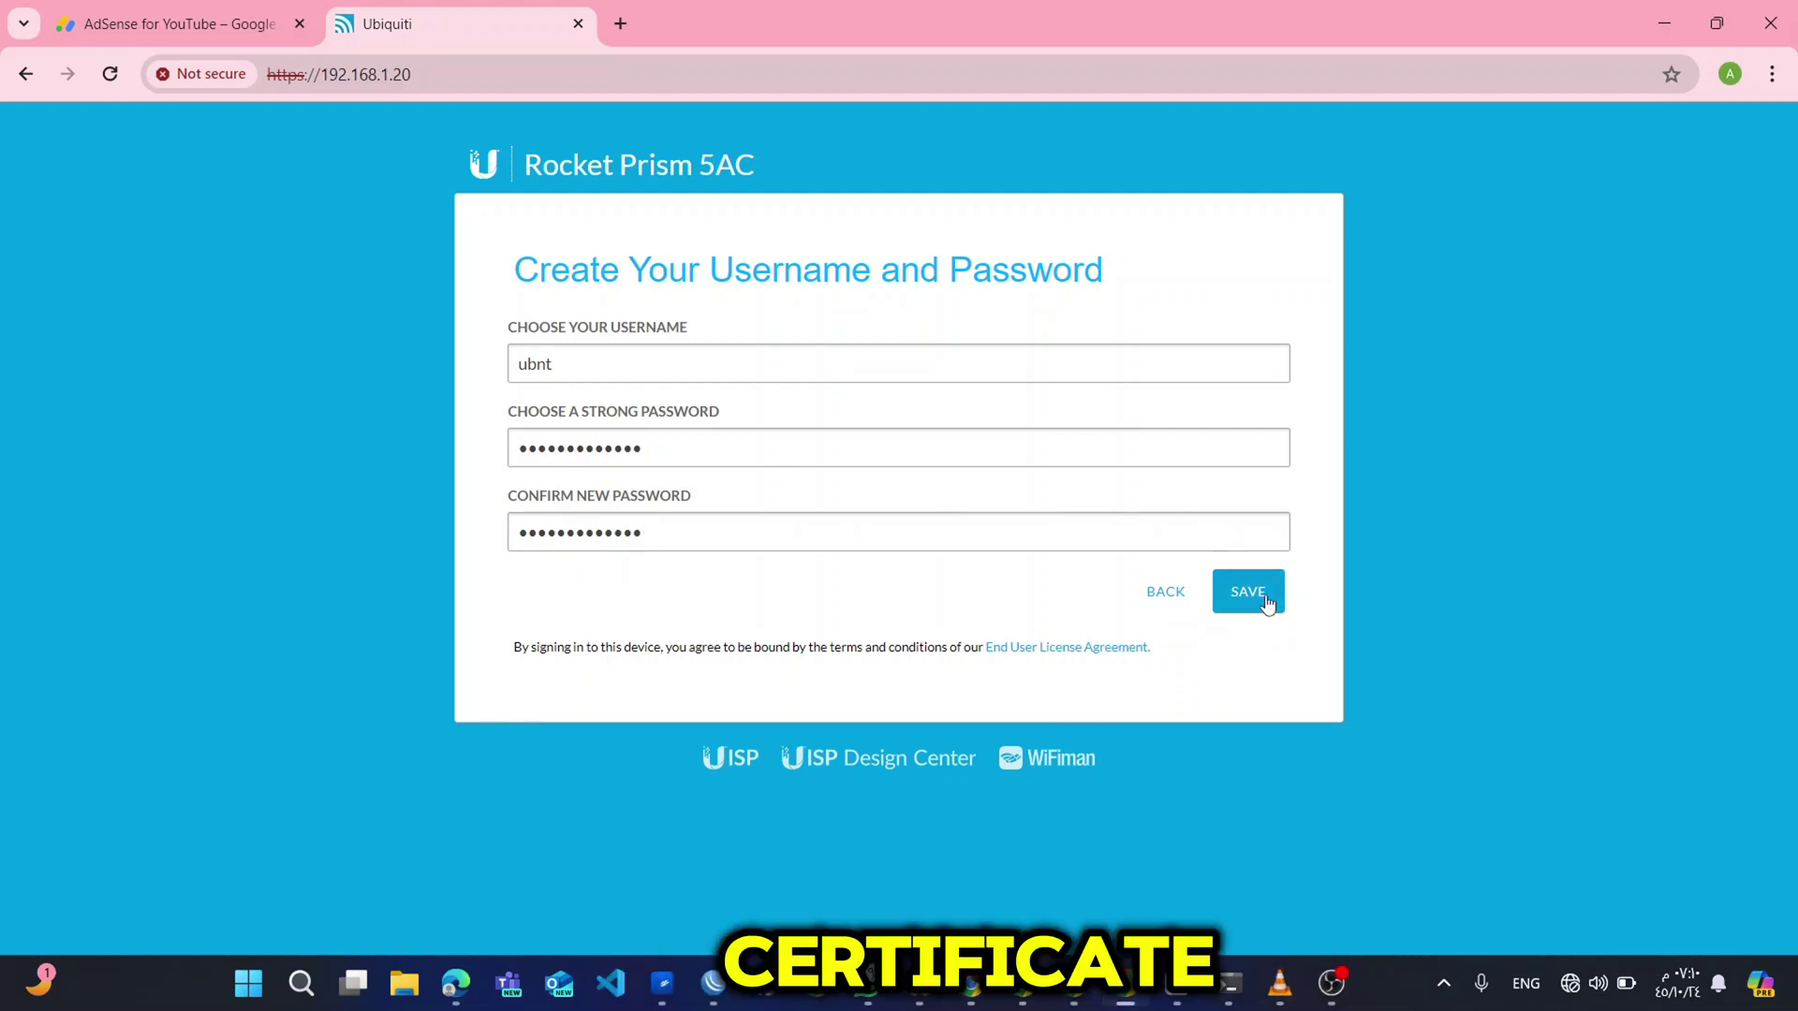
{"action": "left_click", "coordinate": [1266, 597]}
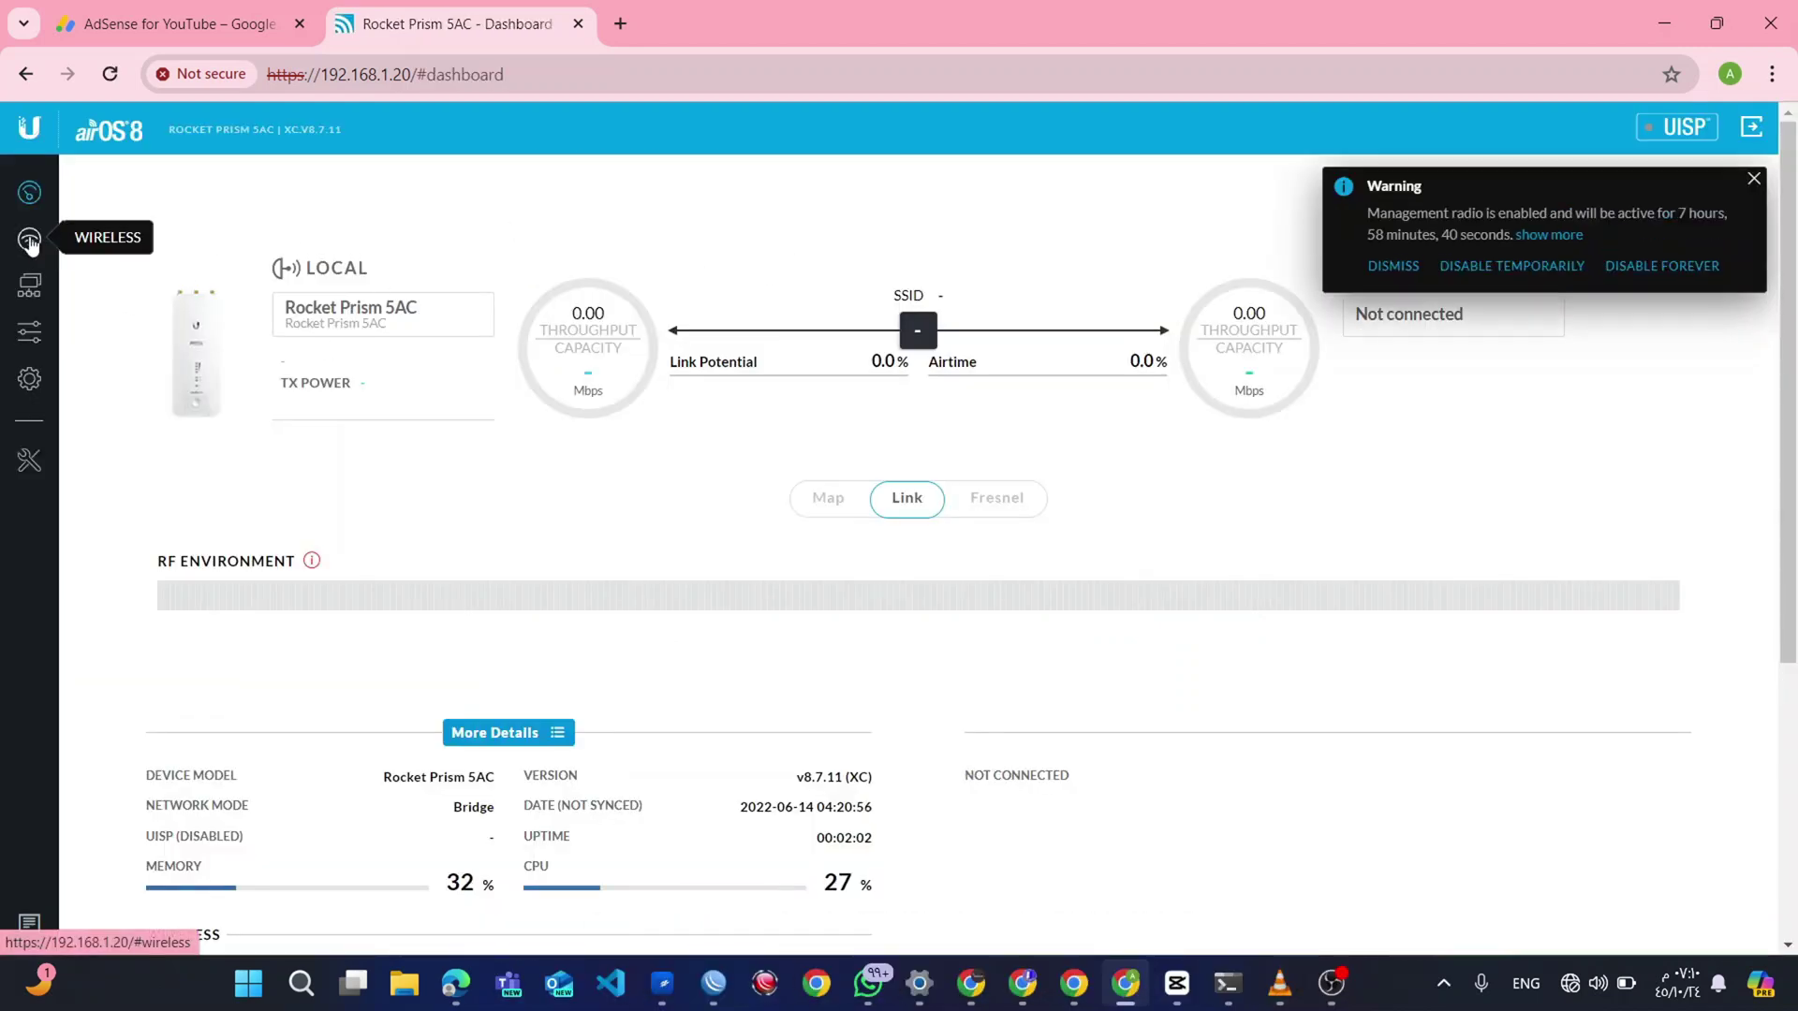
On the Wireless page, clear the old WPA2 preshared key and type a new one.
{"action": "left_click", "coordinate": [43, 246]}
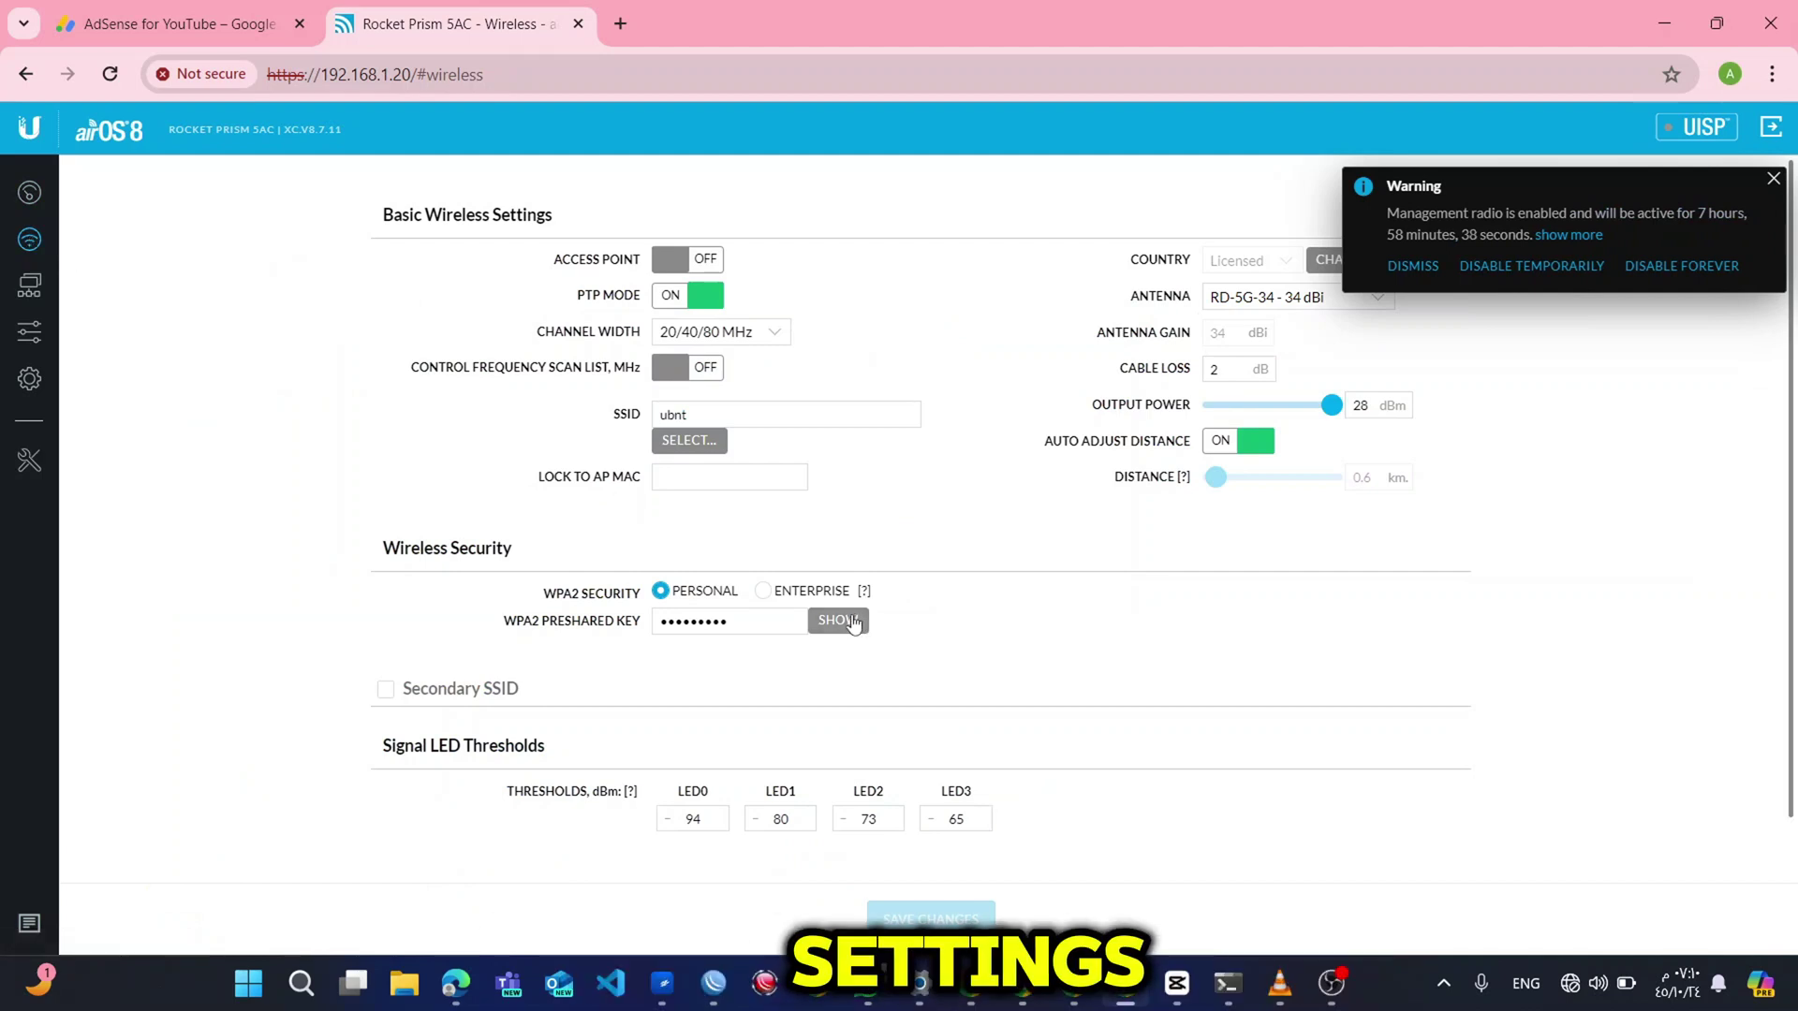
{"action": "left_click", "coordinate": [820, 624]}
{"action": "left_click_drag", "start_coordinate": [799, 623], "coordinate": [656, 620]}
{"action": "left_click", "coordinate": [829, 622]}
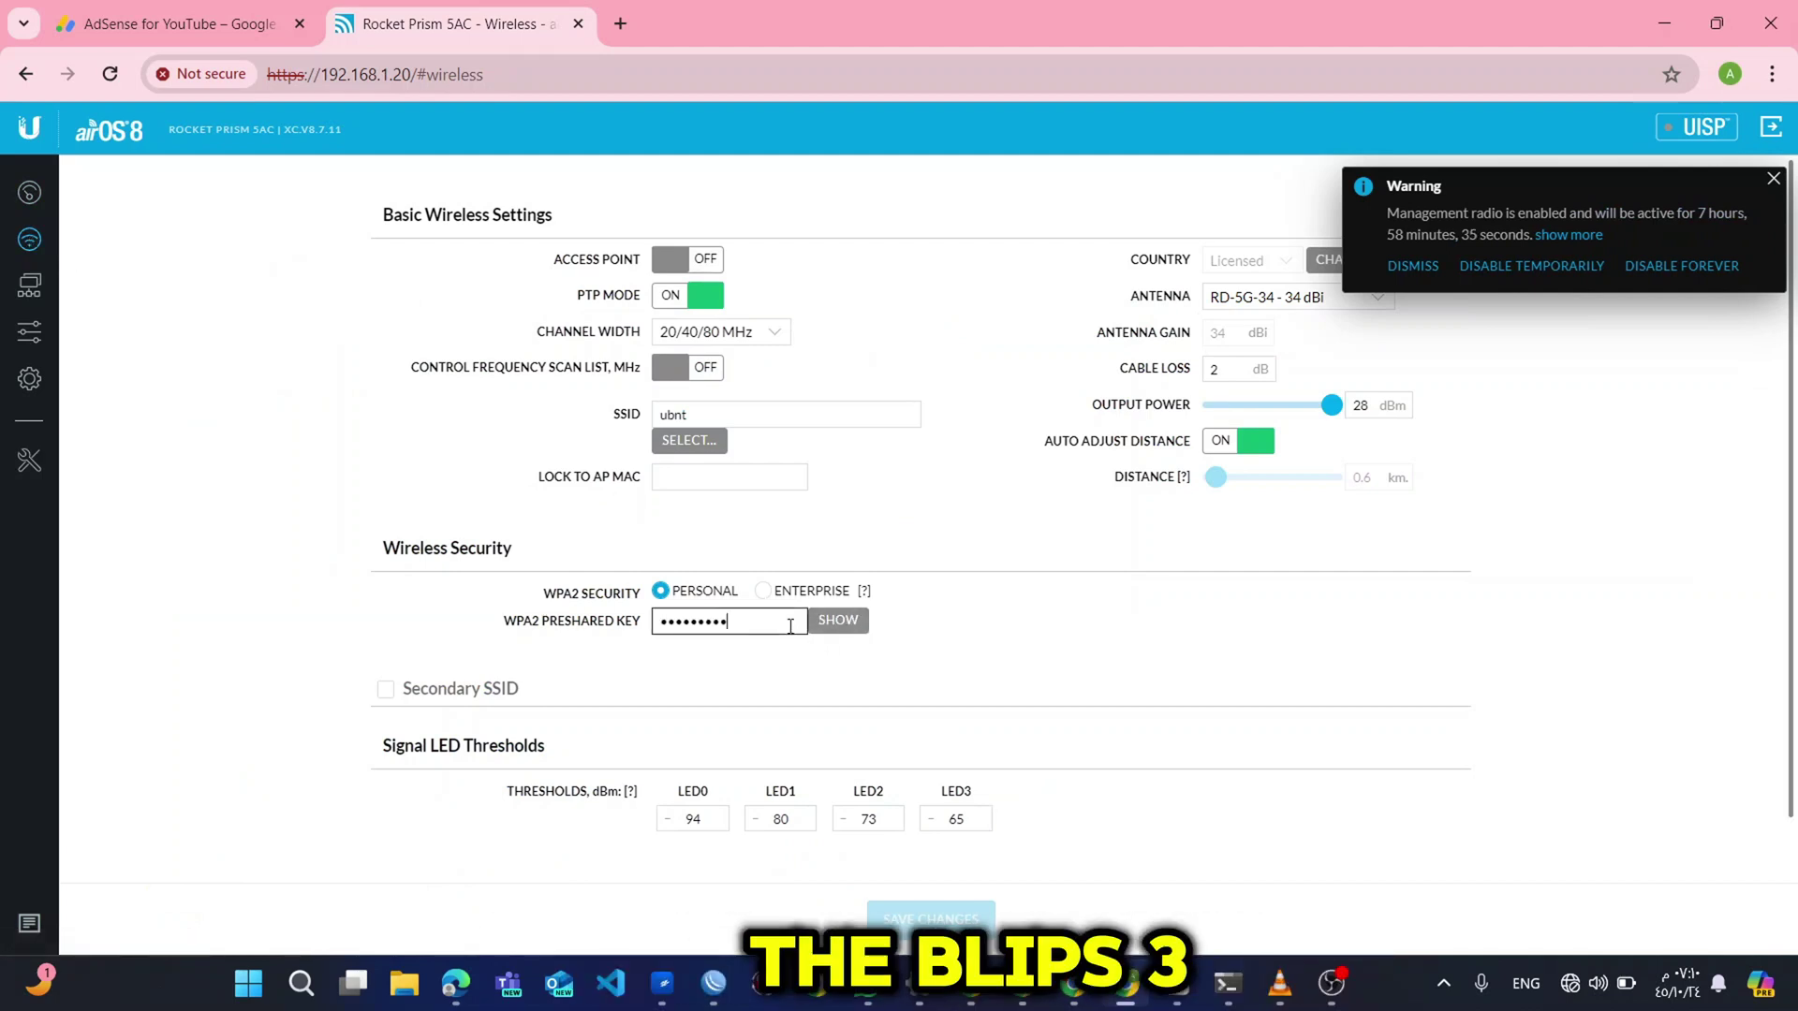
{"action": "double_click", "coordinate": [791, 625]}
{"action": "key", "text": "BackSpace"}
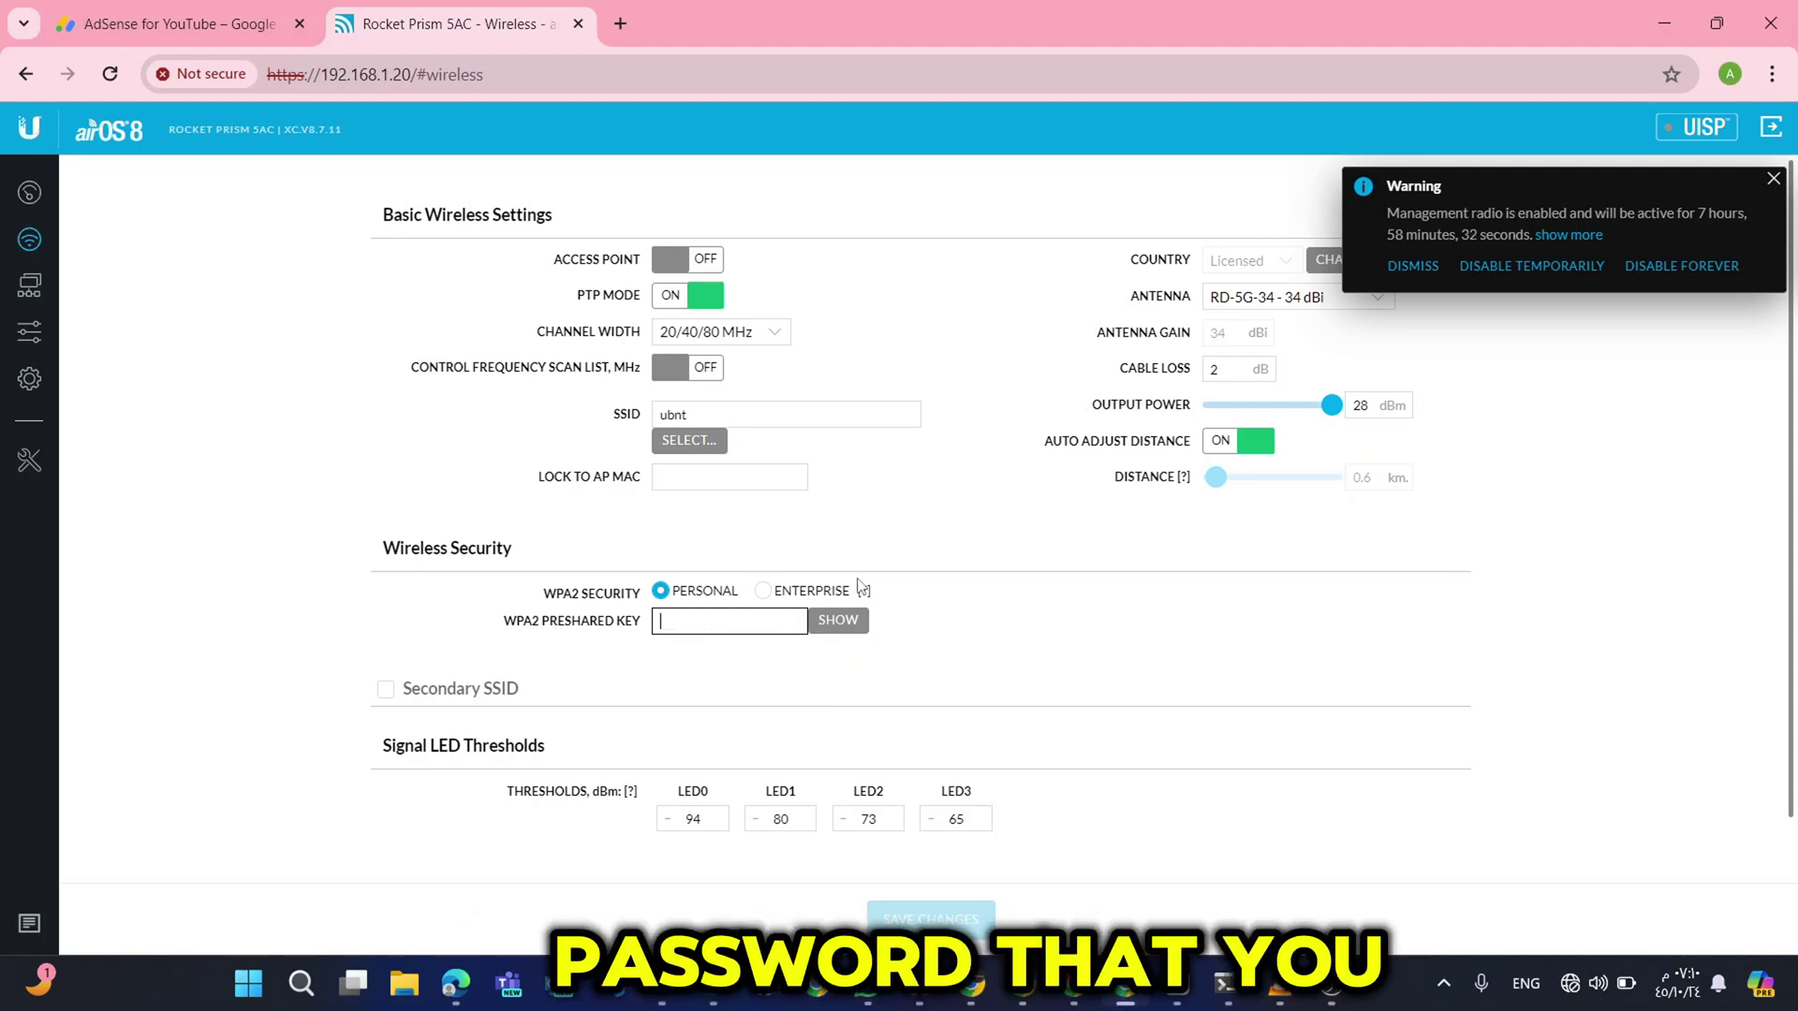
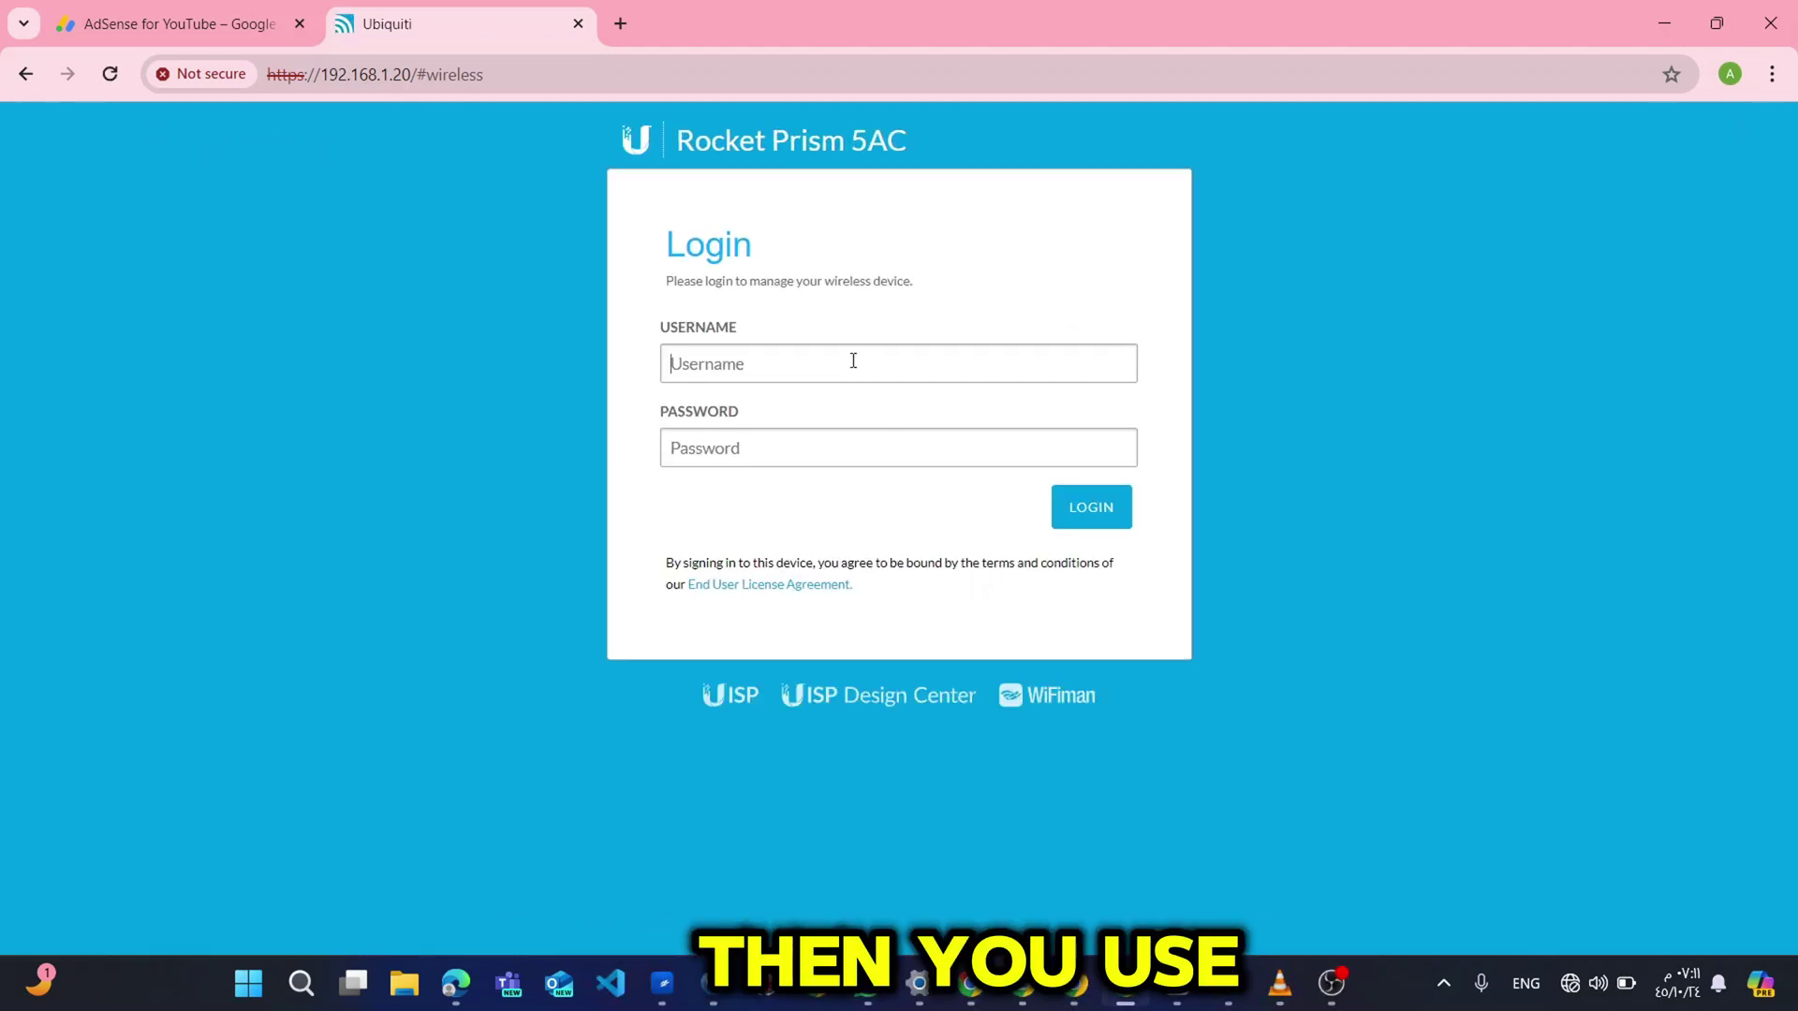
Log back in with the device username and password.
{"action": "type", "text": "ubnt"}
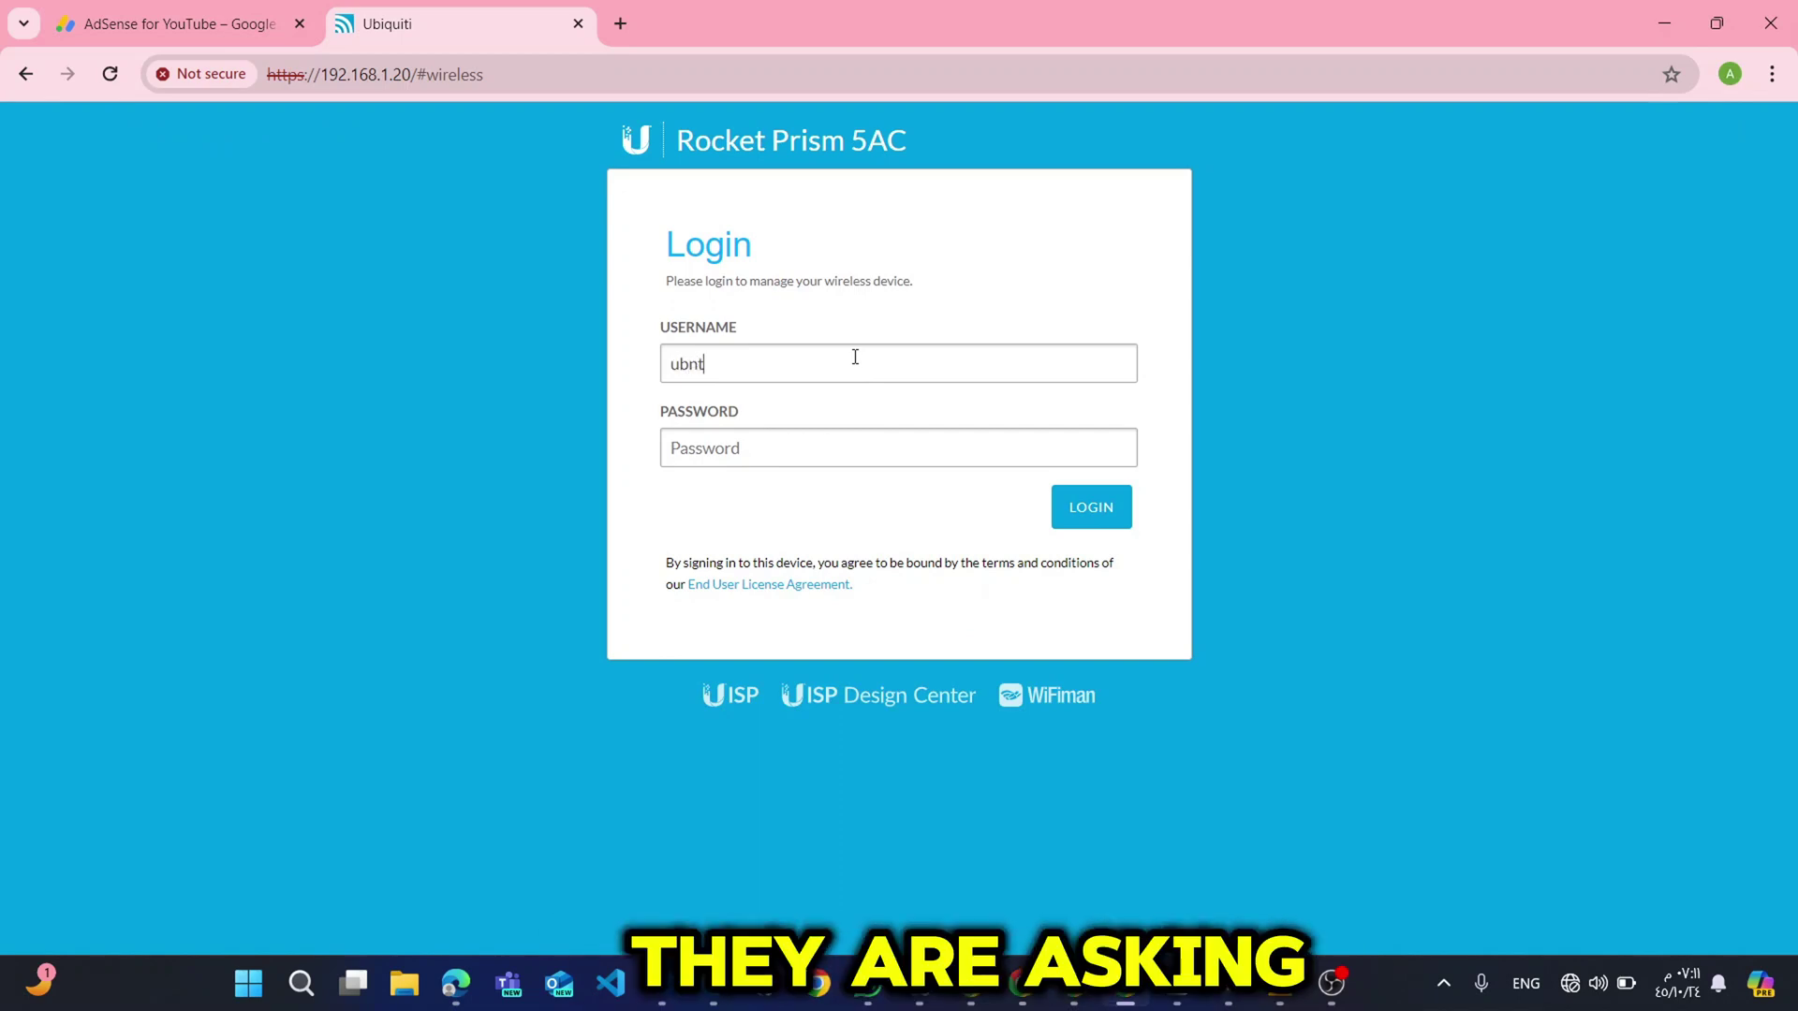
{"action": "key", "text": "Tab"}
{"action": "type", "text": "******"}
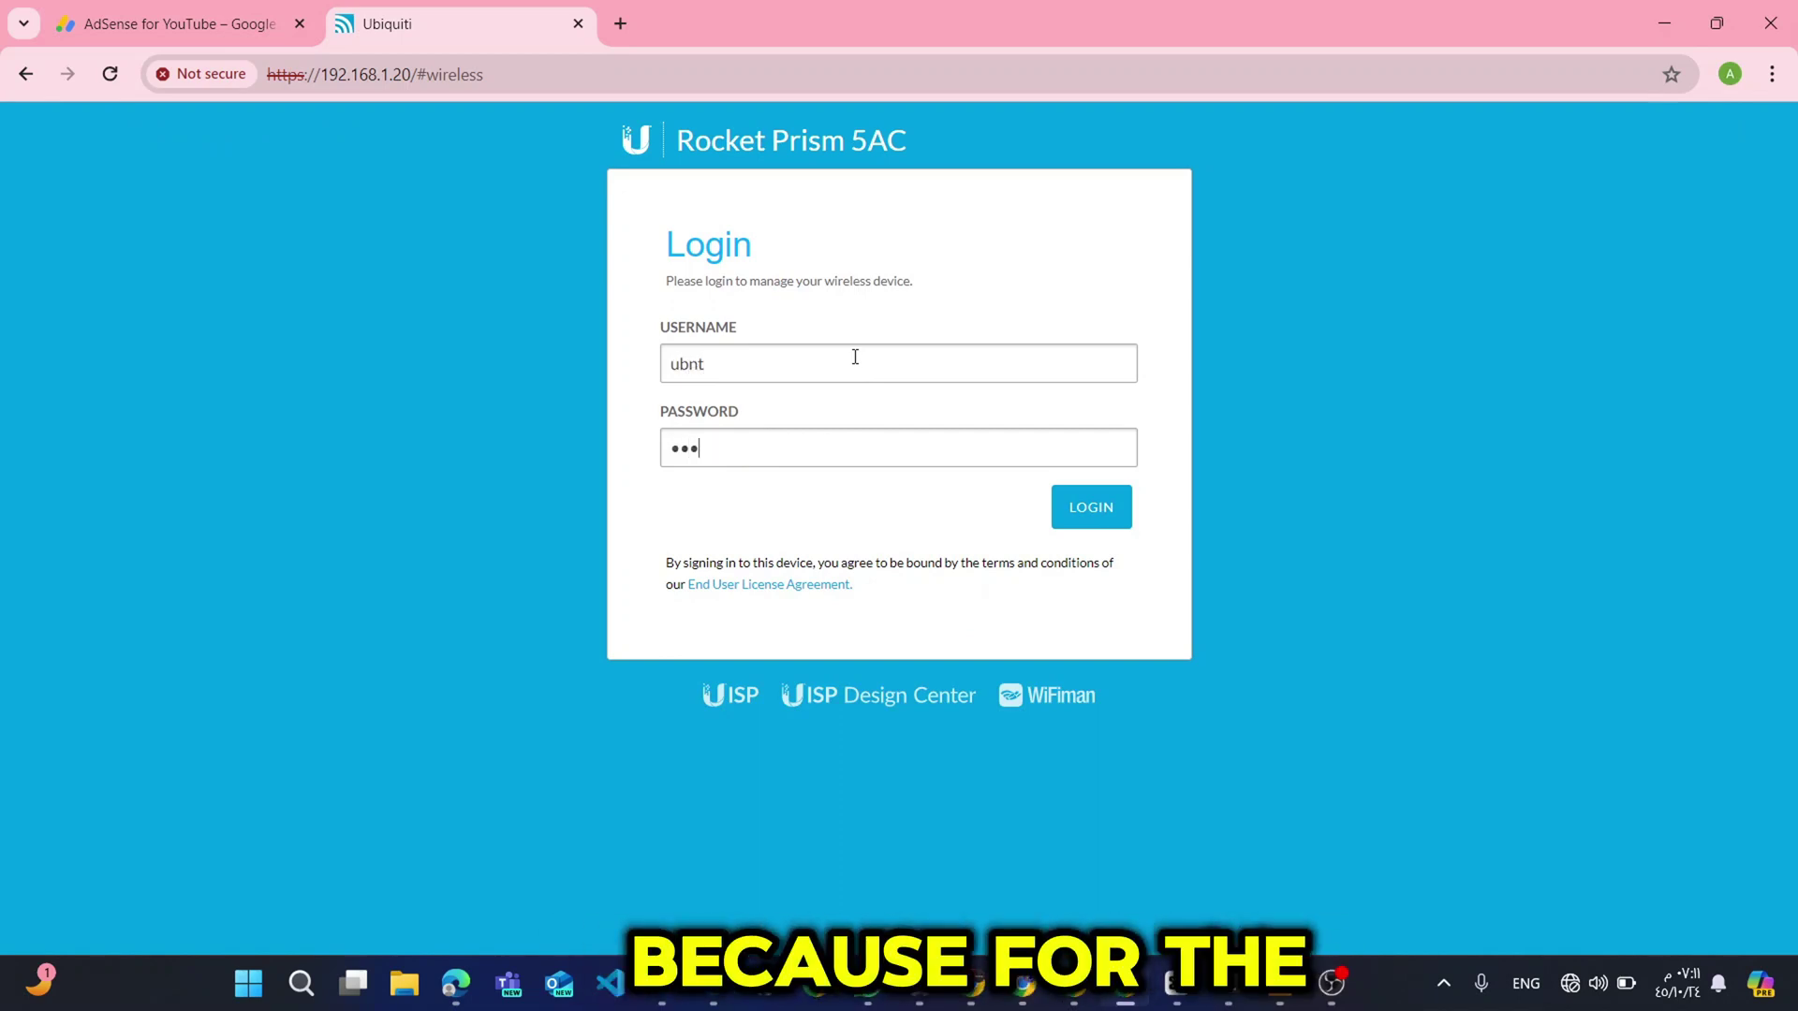
{"action": "type", "text": "*******"}
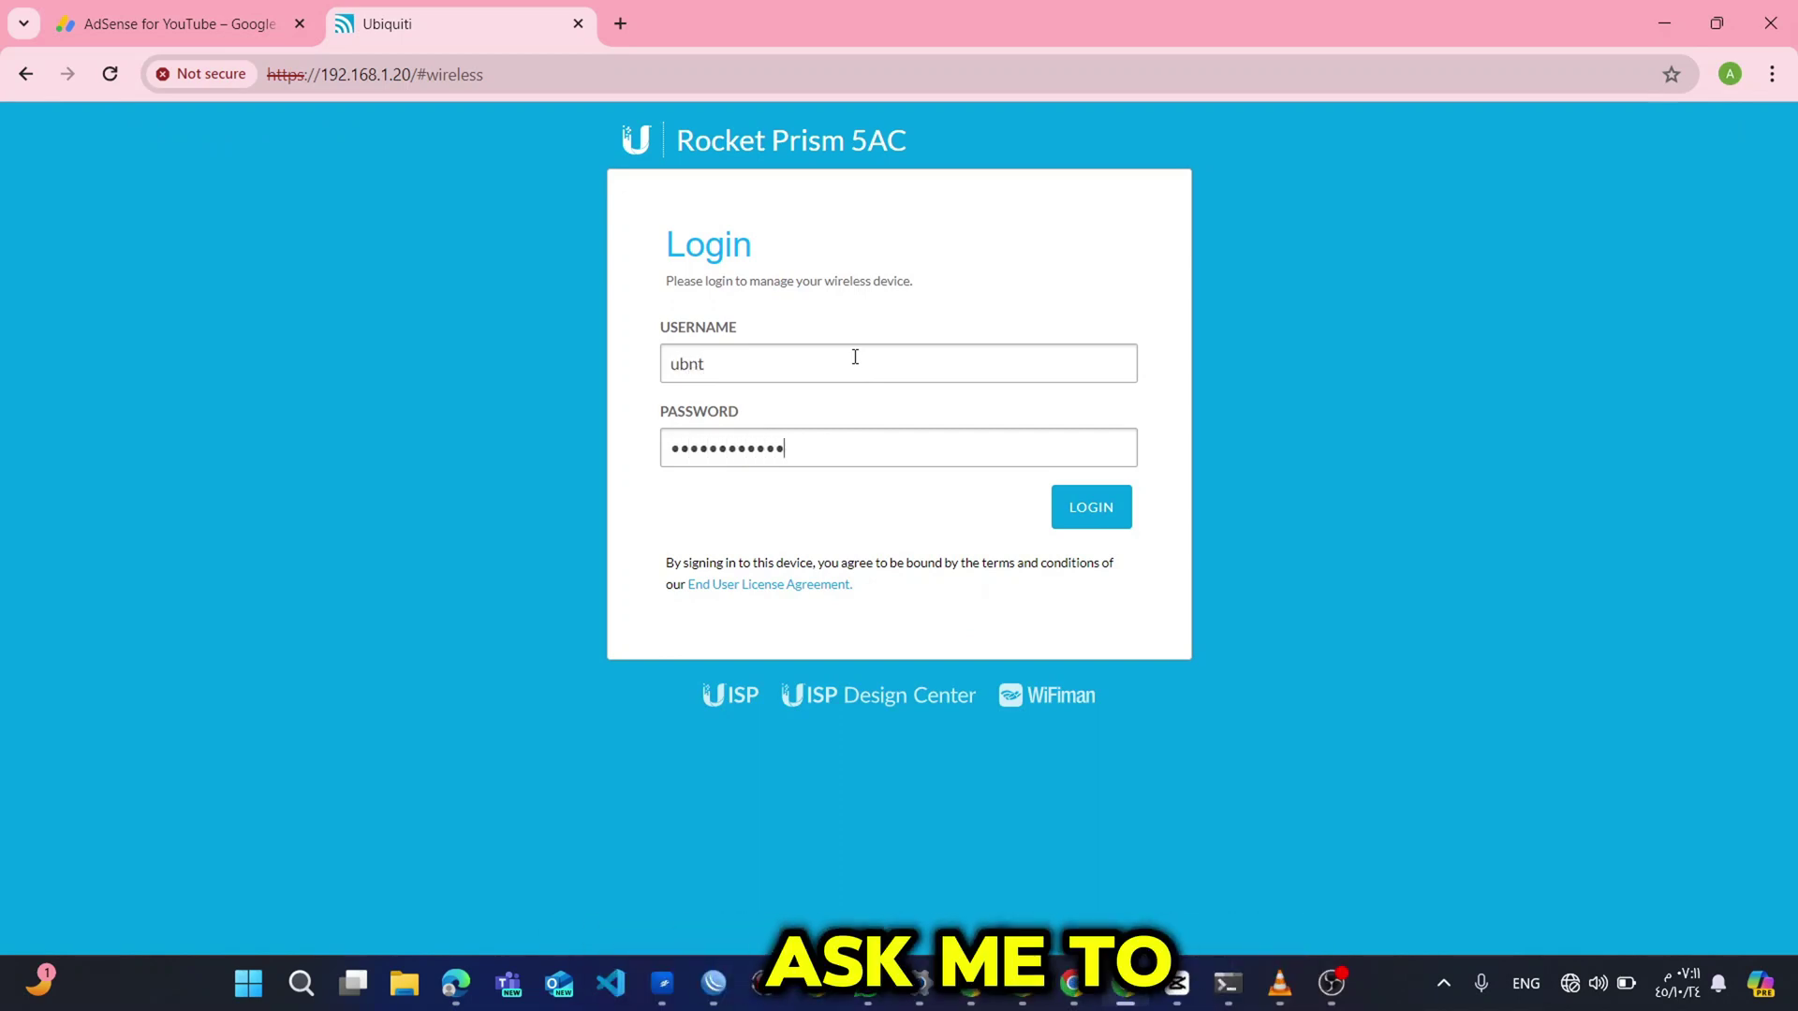
{"action": "key", "text": "Return"}
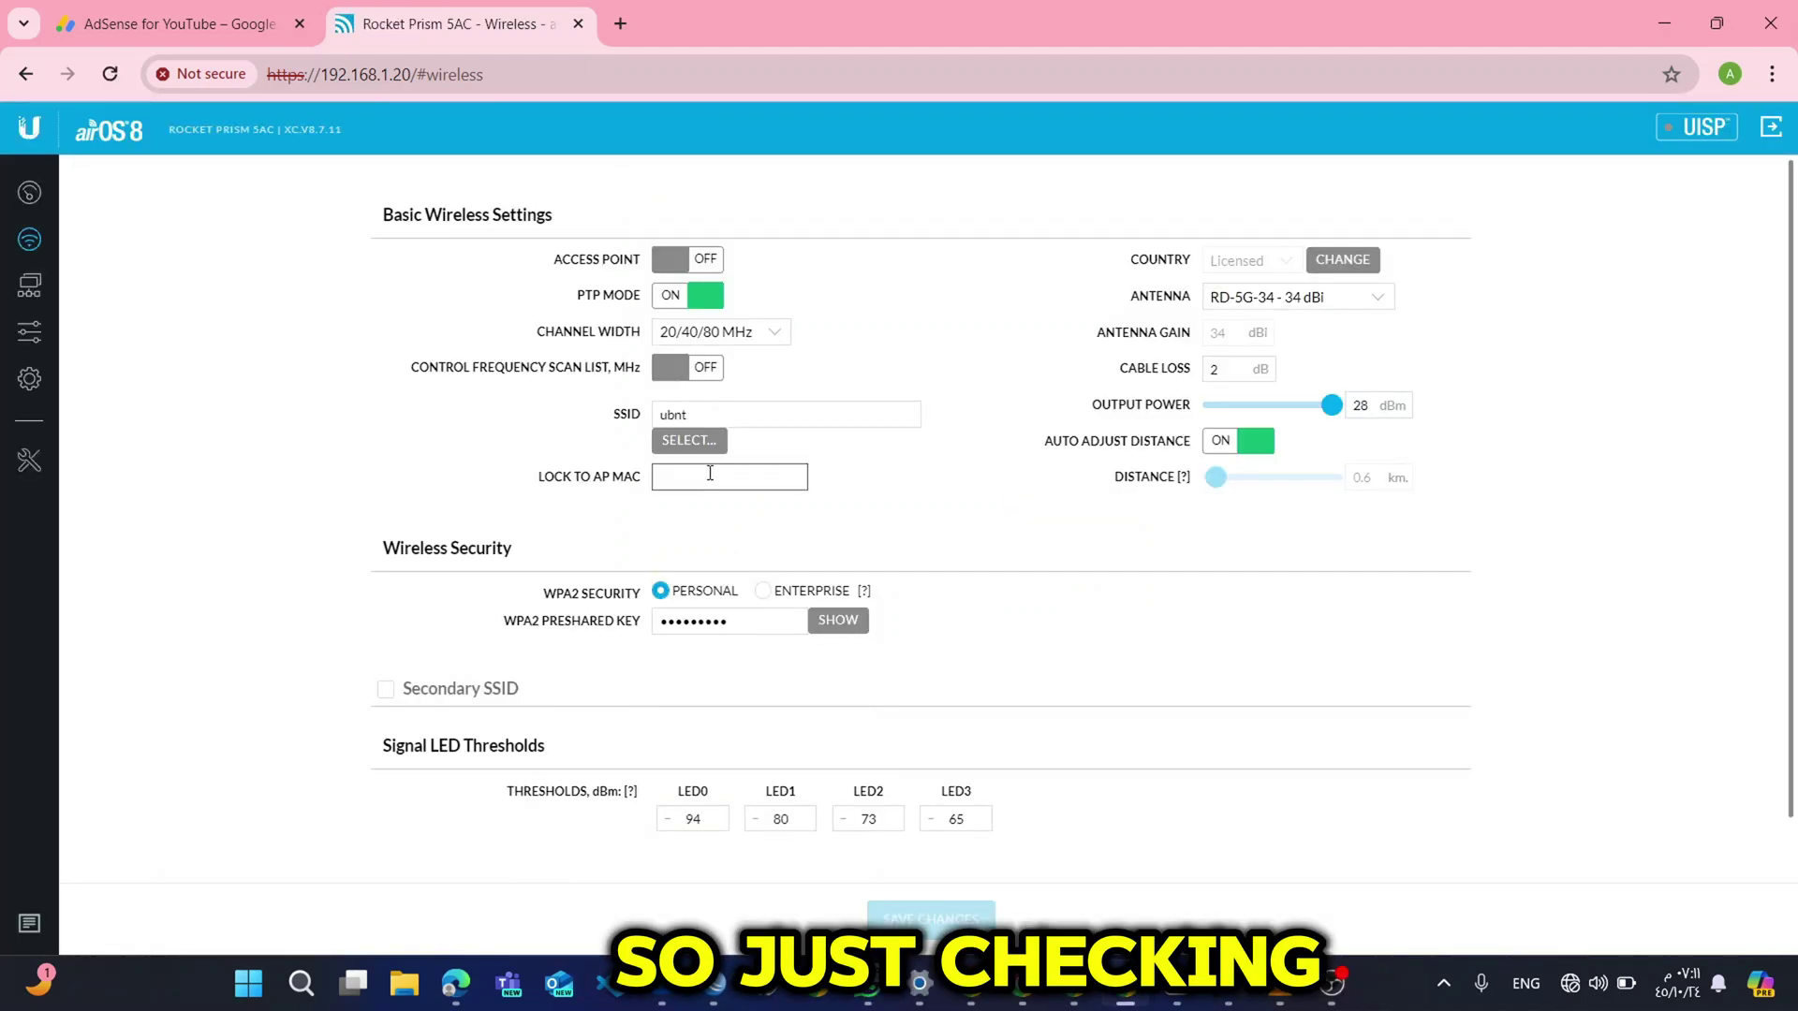
Re-enter the WPA2 preshared key and save the wireless changes.
{"action": "left_click", "coordinate": [781, 613]}
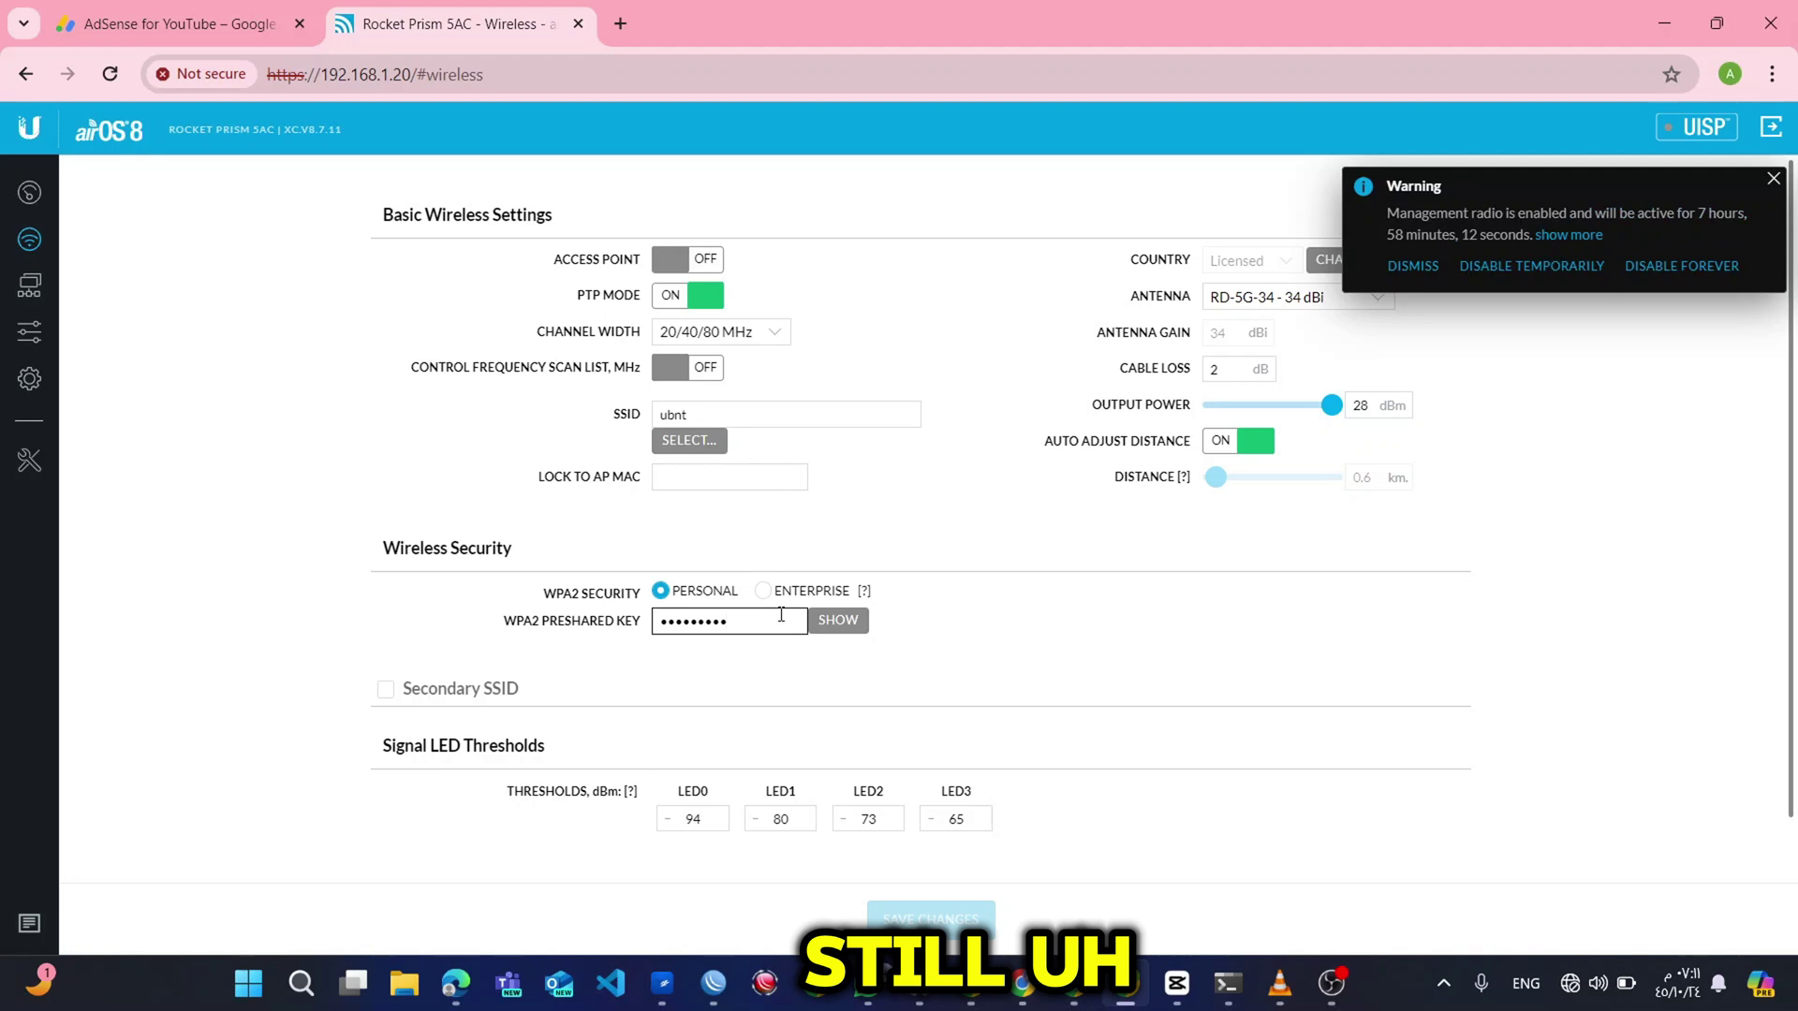
{"action": "left_click_drag", "start_coordinate": [781, 616], "coordinate": [599, 614]}
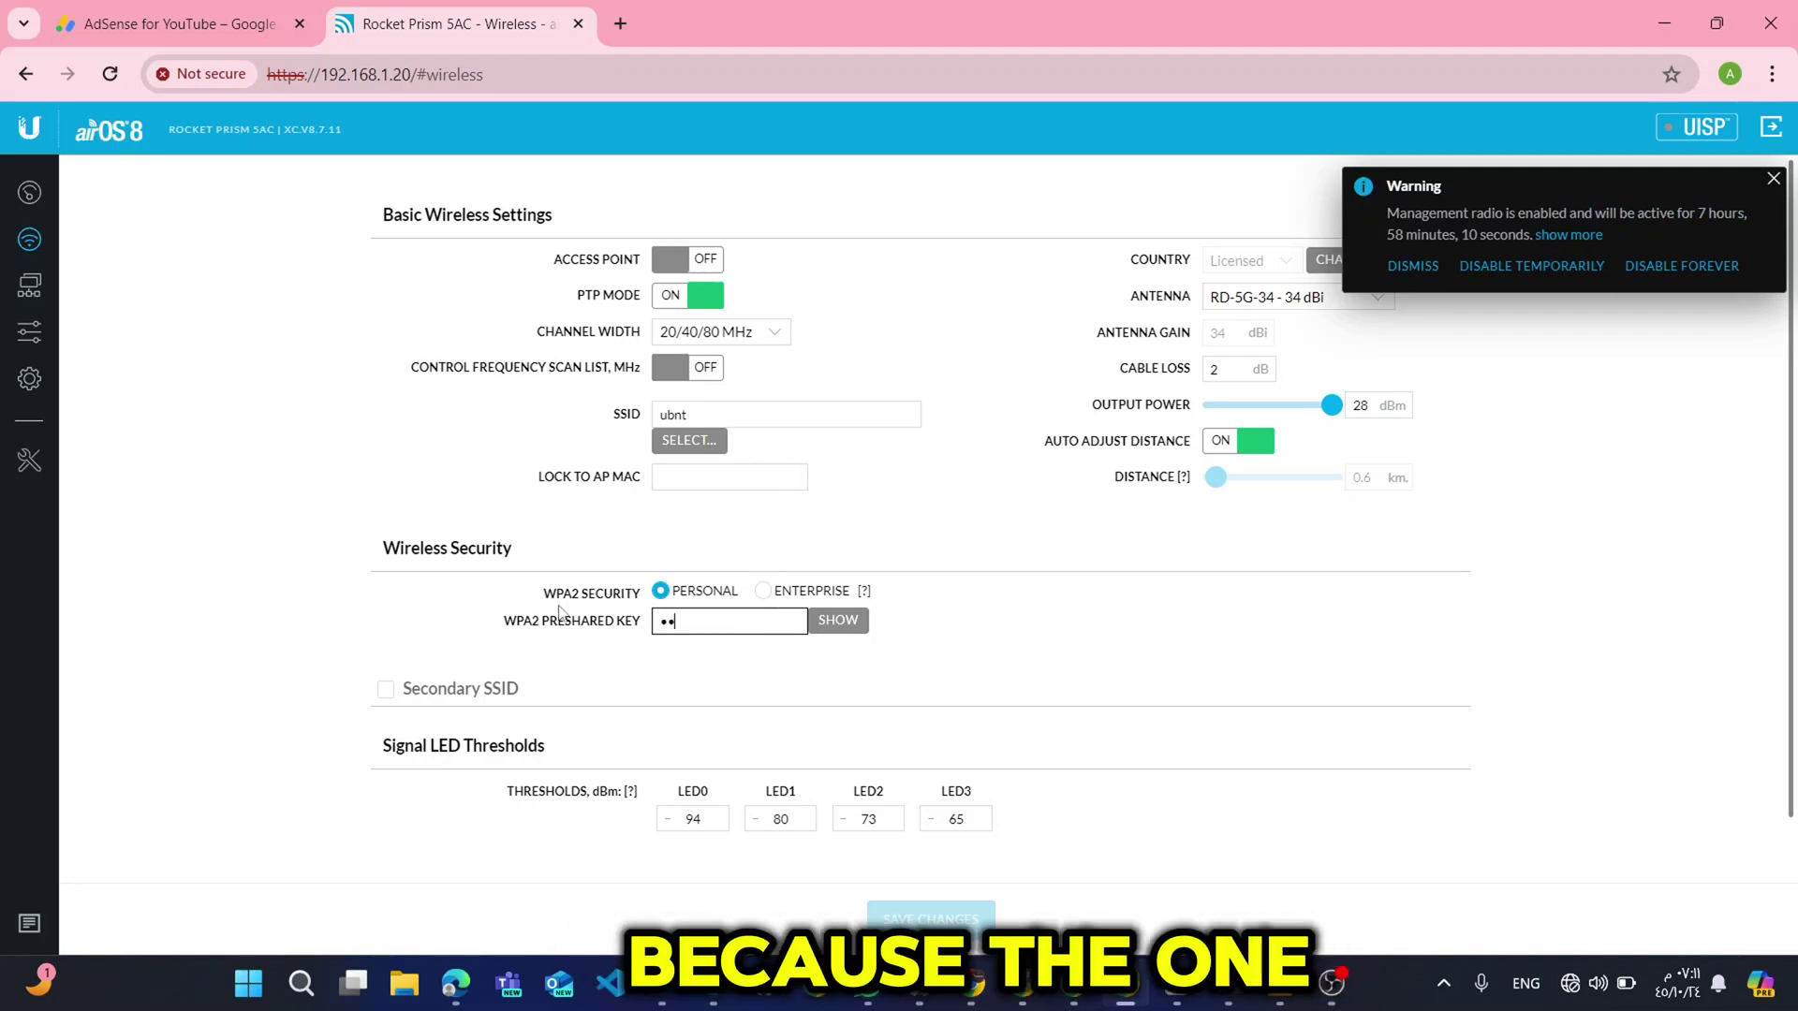
{"action": "type", "text": "•••••"}
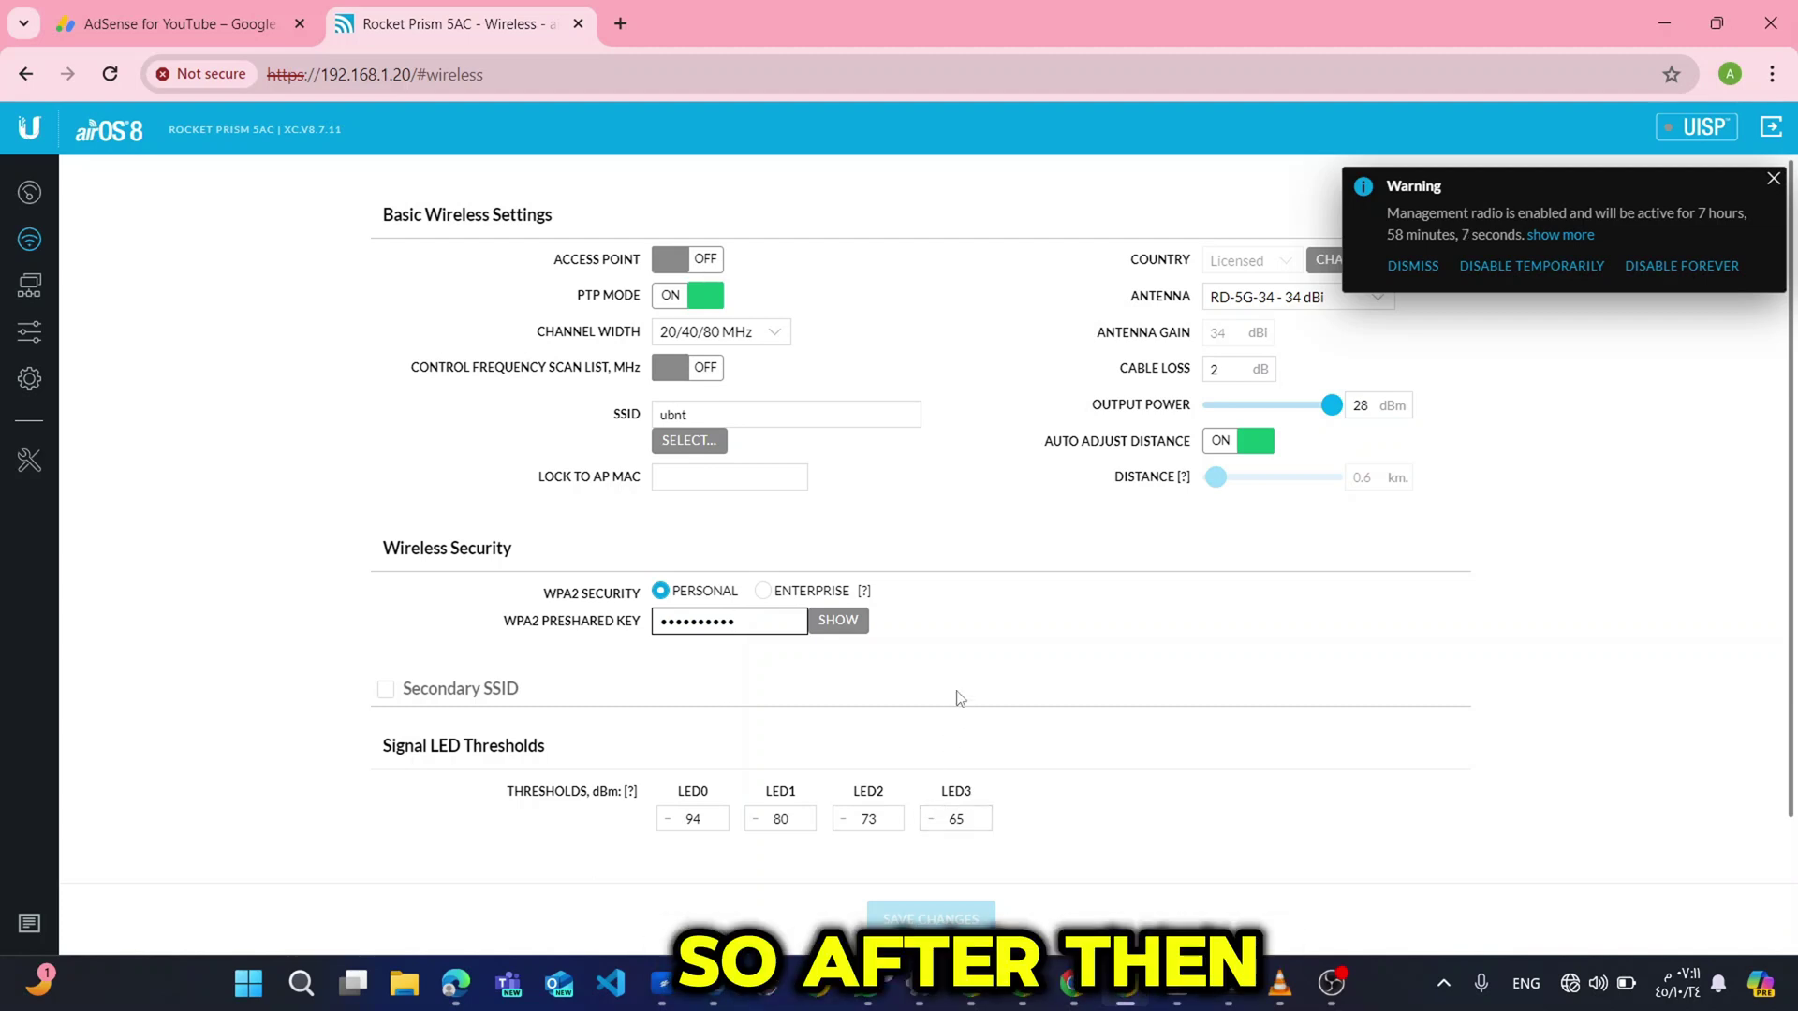
{"action": "left_click", "coordinate": [993, 829]}
{"action": "left_click", "coordinate": [1067, 918]}
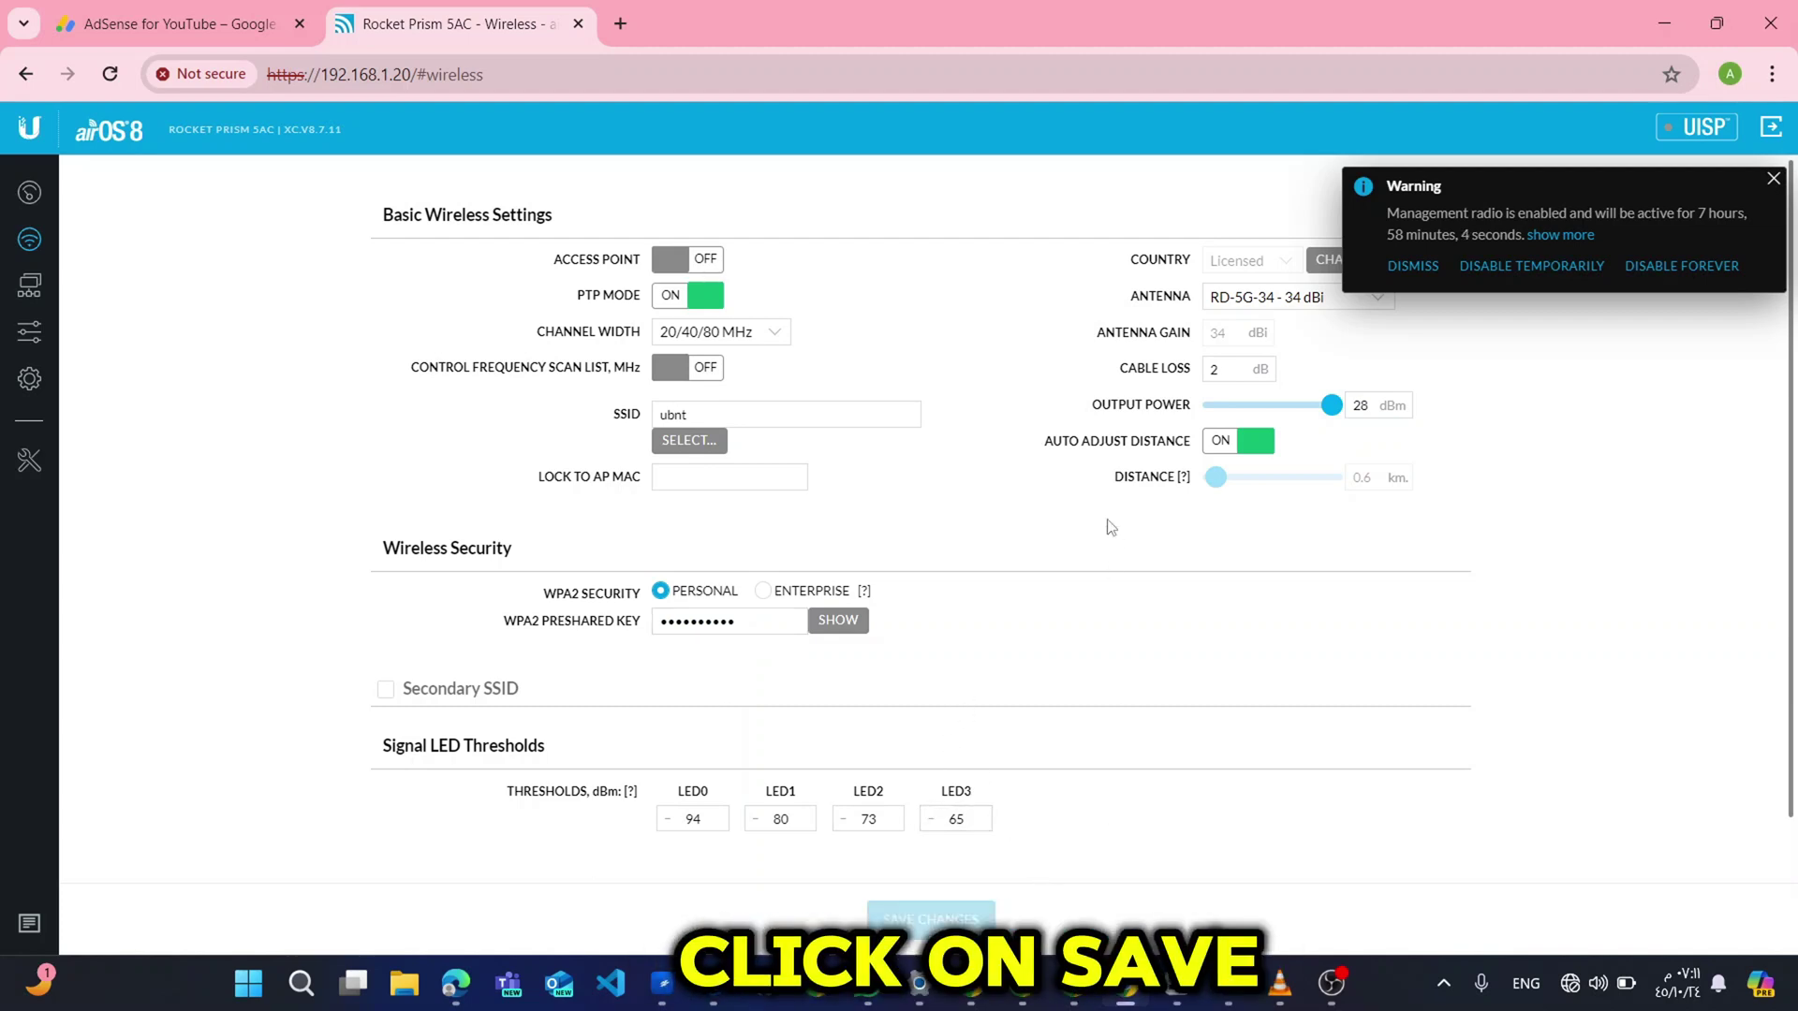
Keep the antenna set to RD-5G-34 - 34 dBi, then go to Network settings.
{"action": "left_click", "coordinate": [1284, 299]}
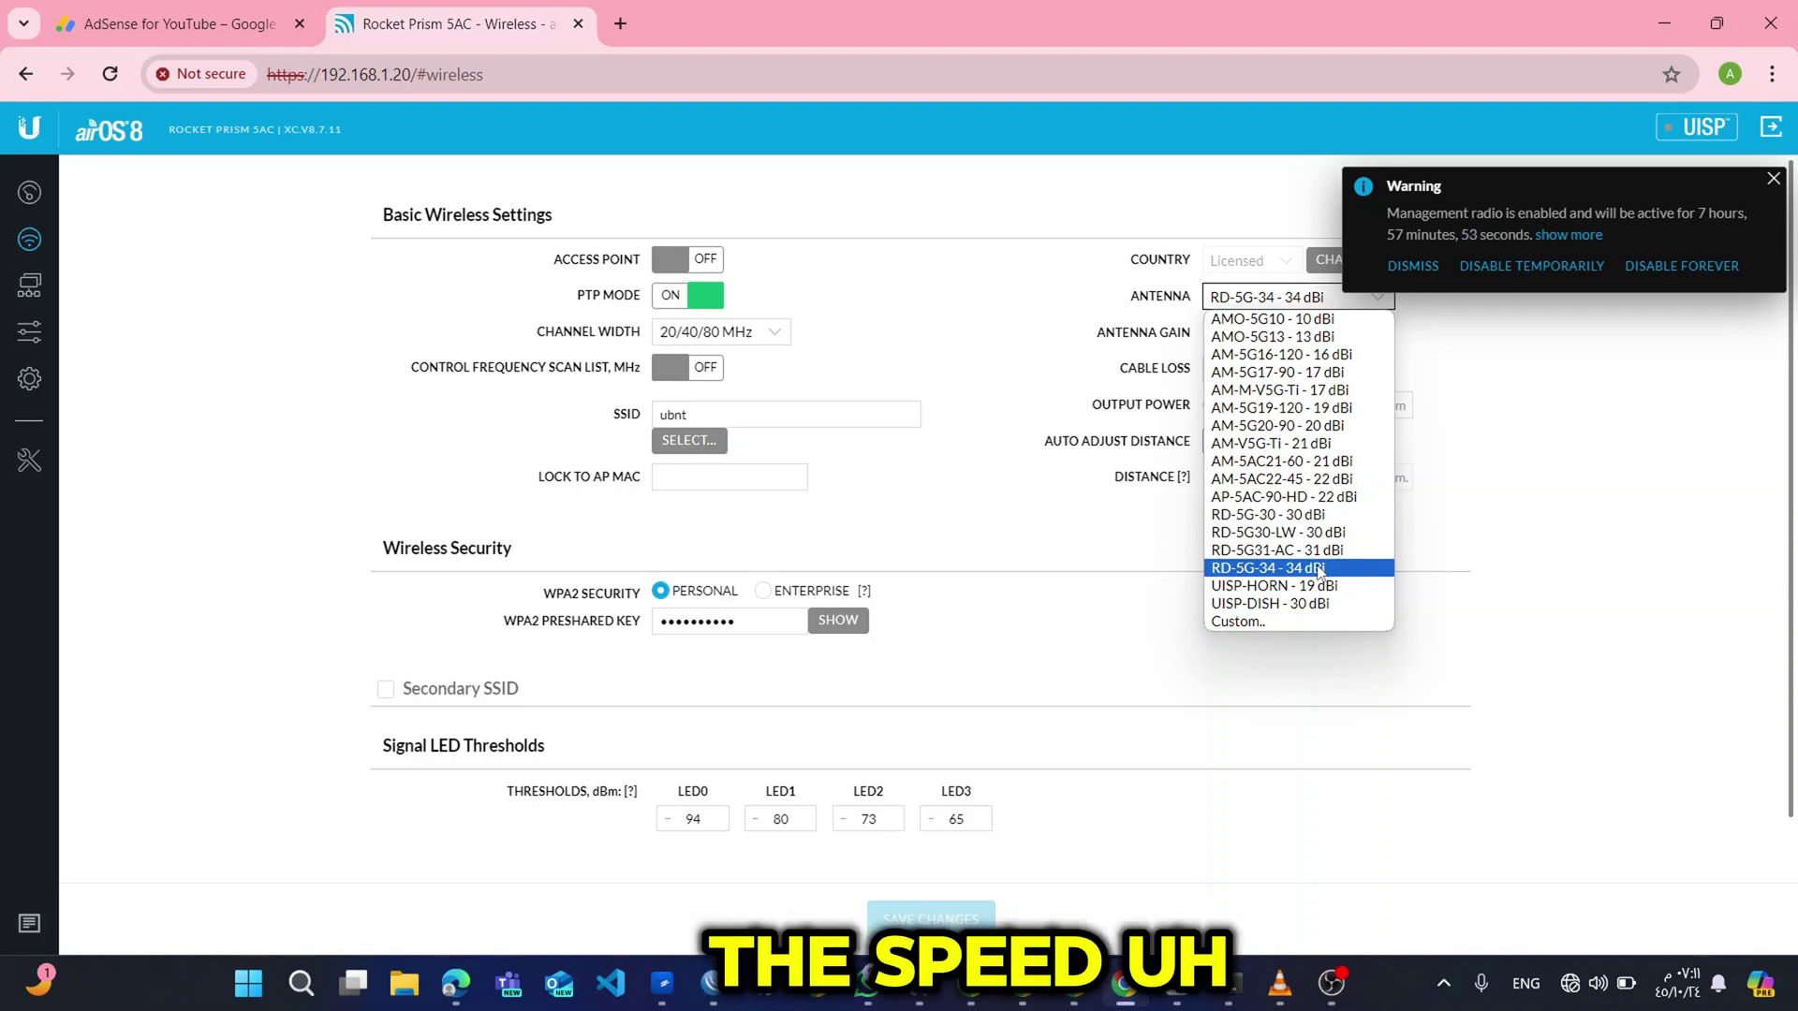
{"action": "left_click", "coordinate": [1319, 568]}
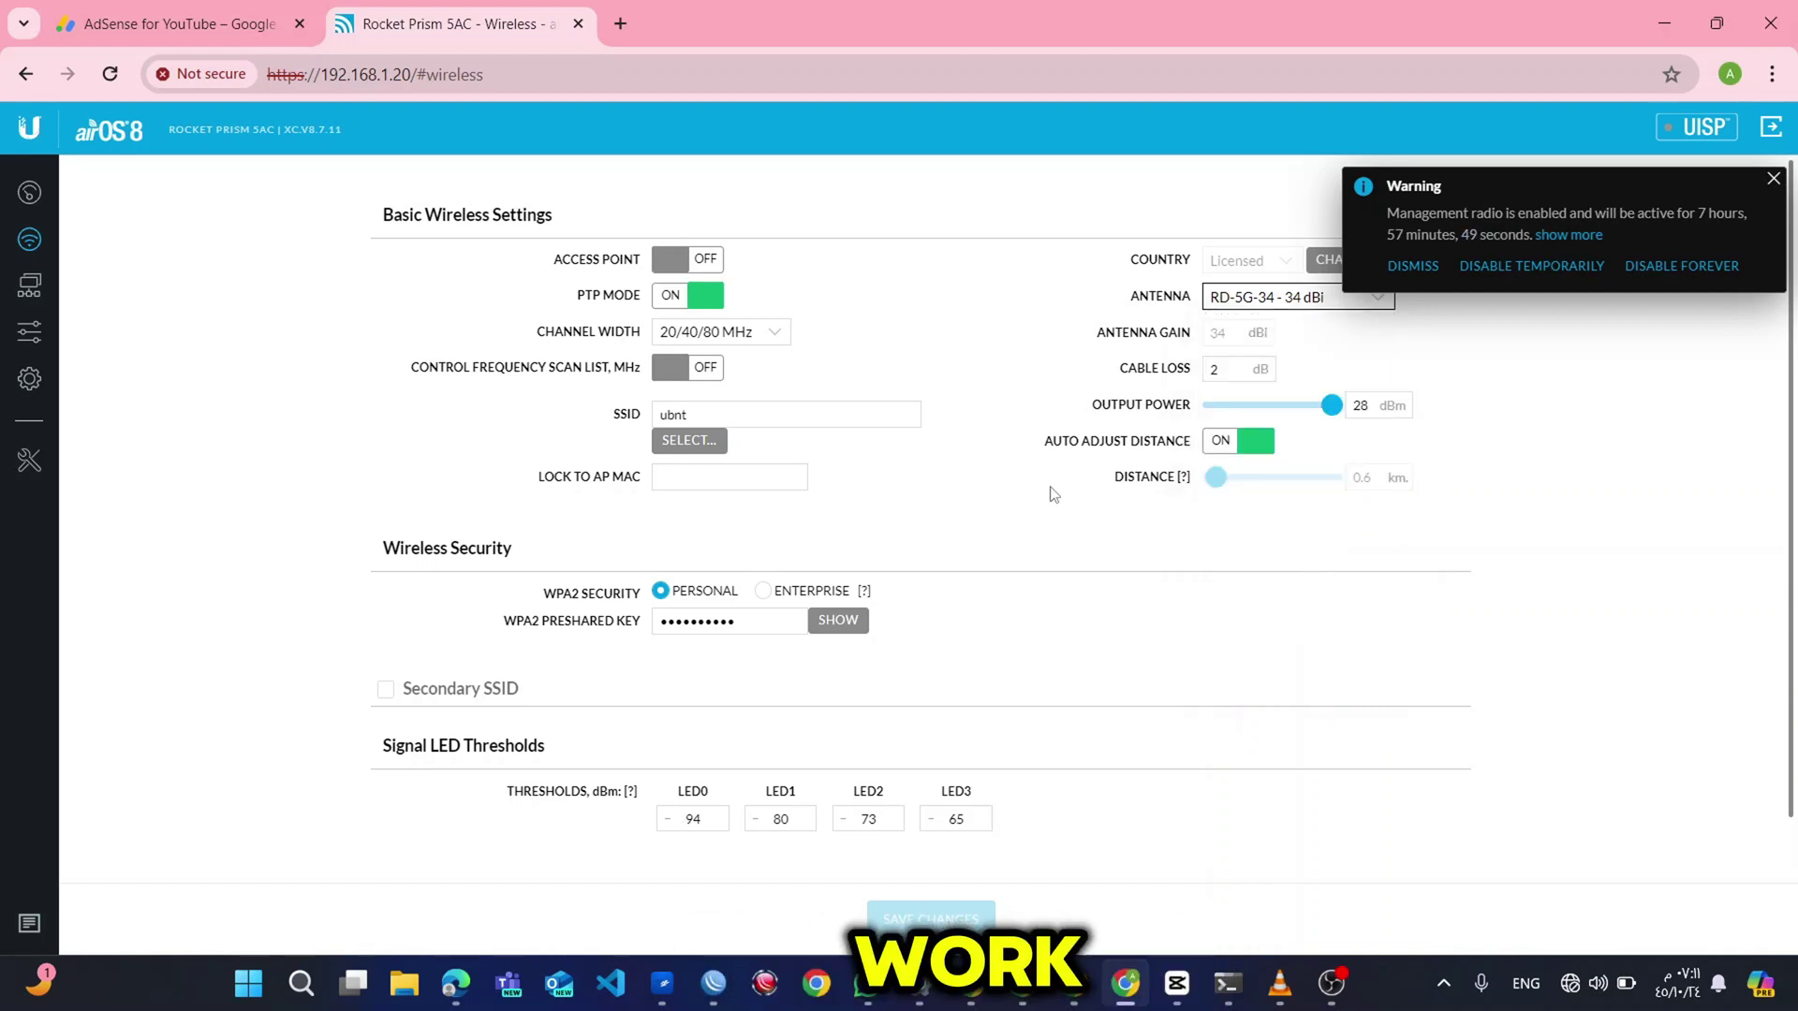
{"action": "left_click", "coordinate": [29, 285]}
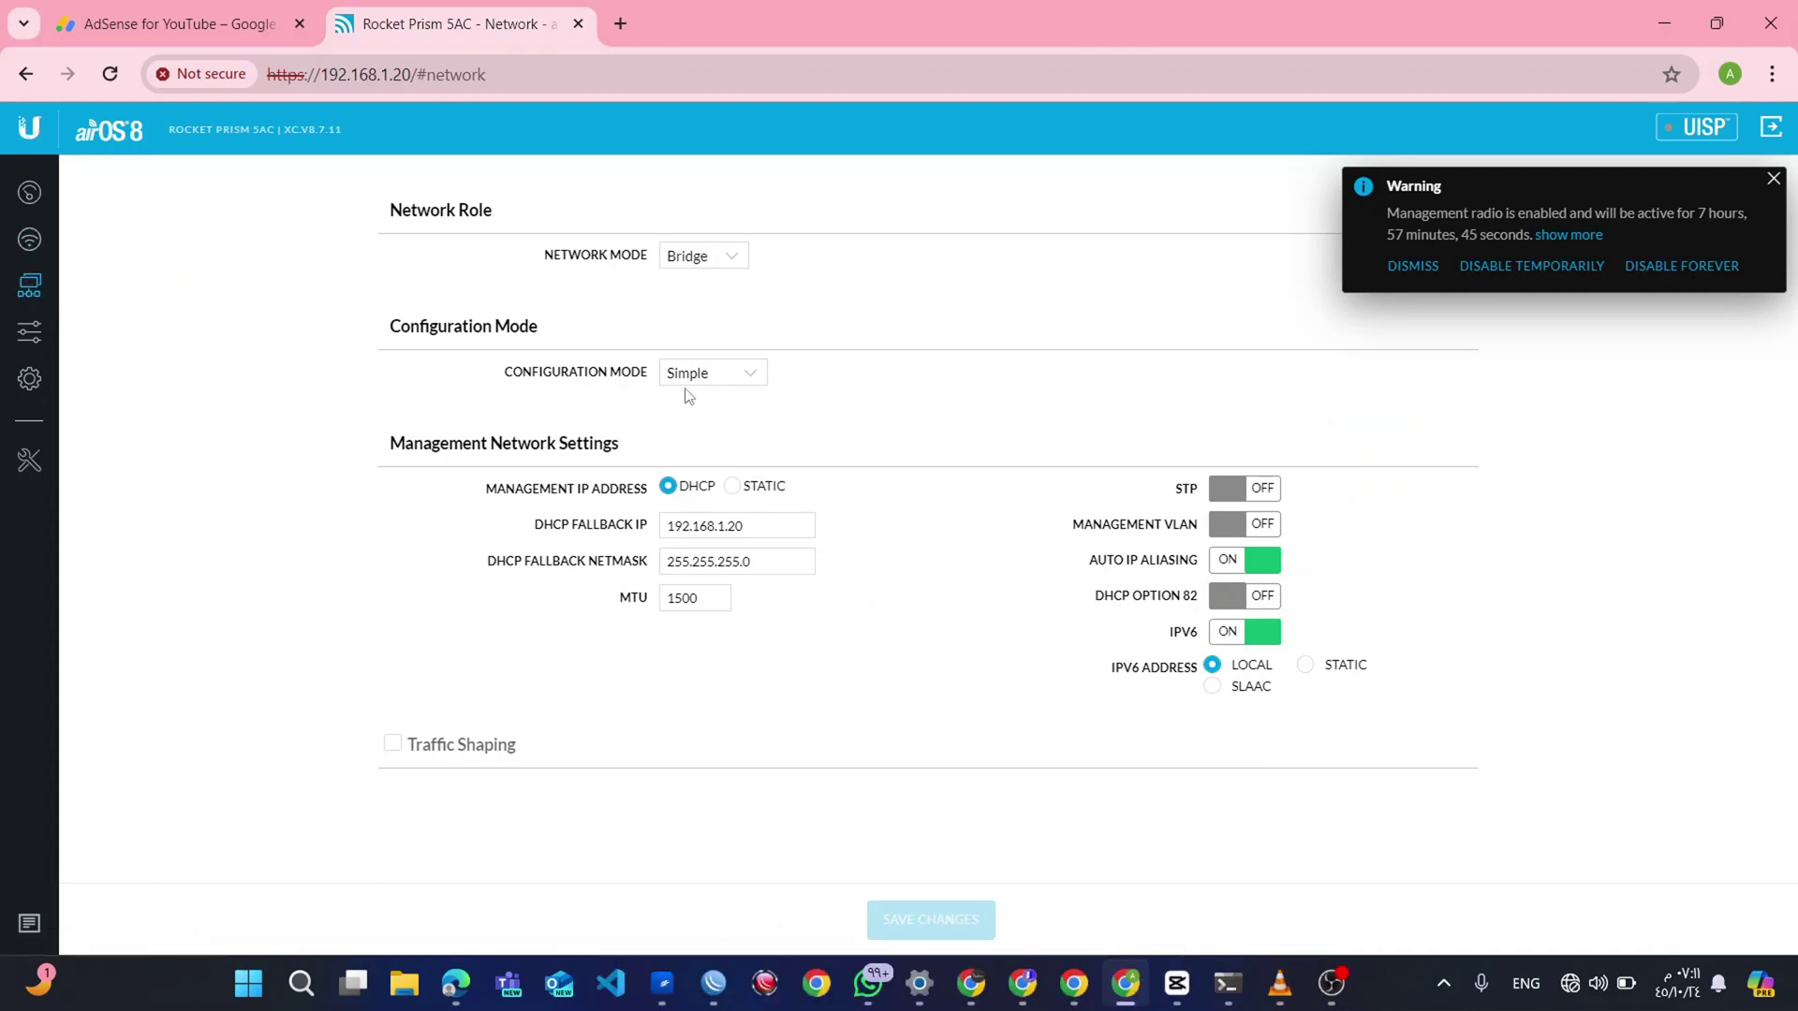
Keep Bridge network mode, turn IPv6 off, then go to the Services settings.
{"action": "left_click", "coordinate": [730, 263]}
{"action": "left_click", "coordinate": [733, 278]}
{"action": "left_click", "coordinate": [1232, 631]}
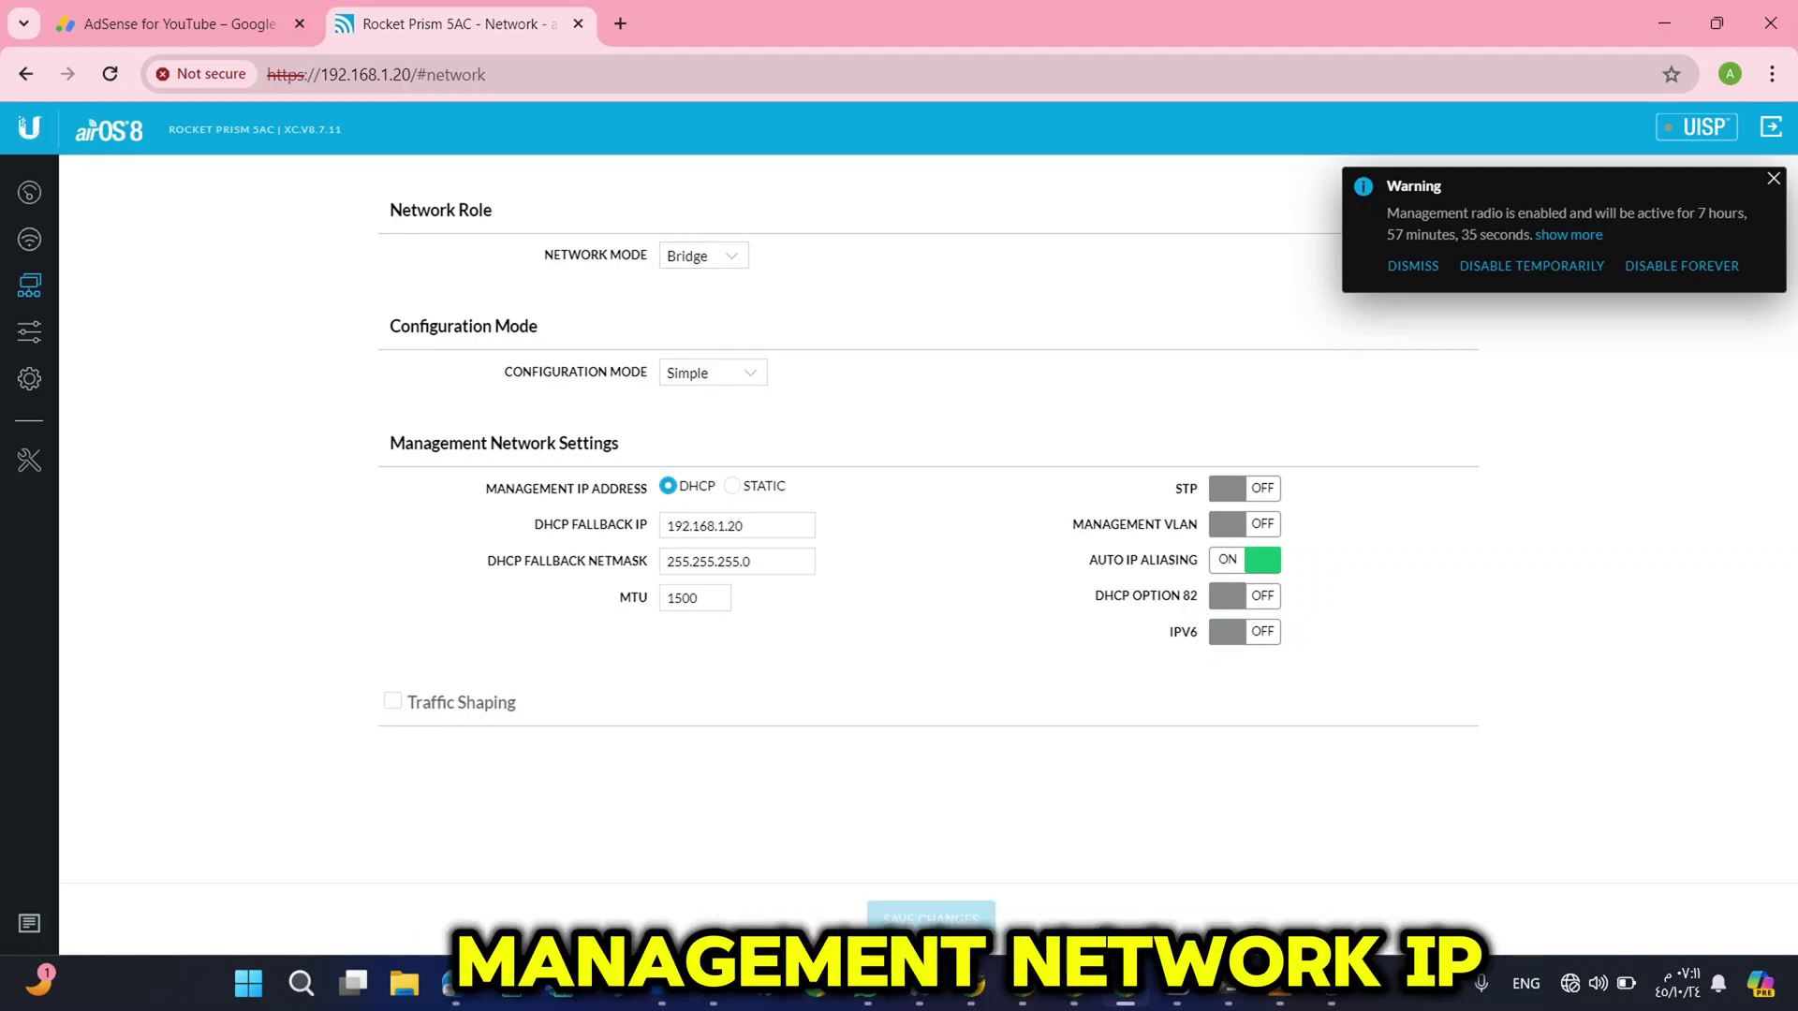
{"action": "left_click", "coordinate": [37, 339]}
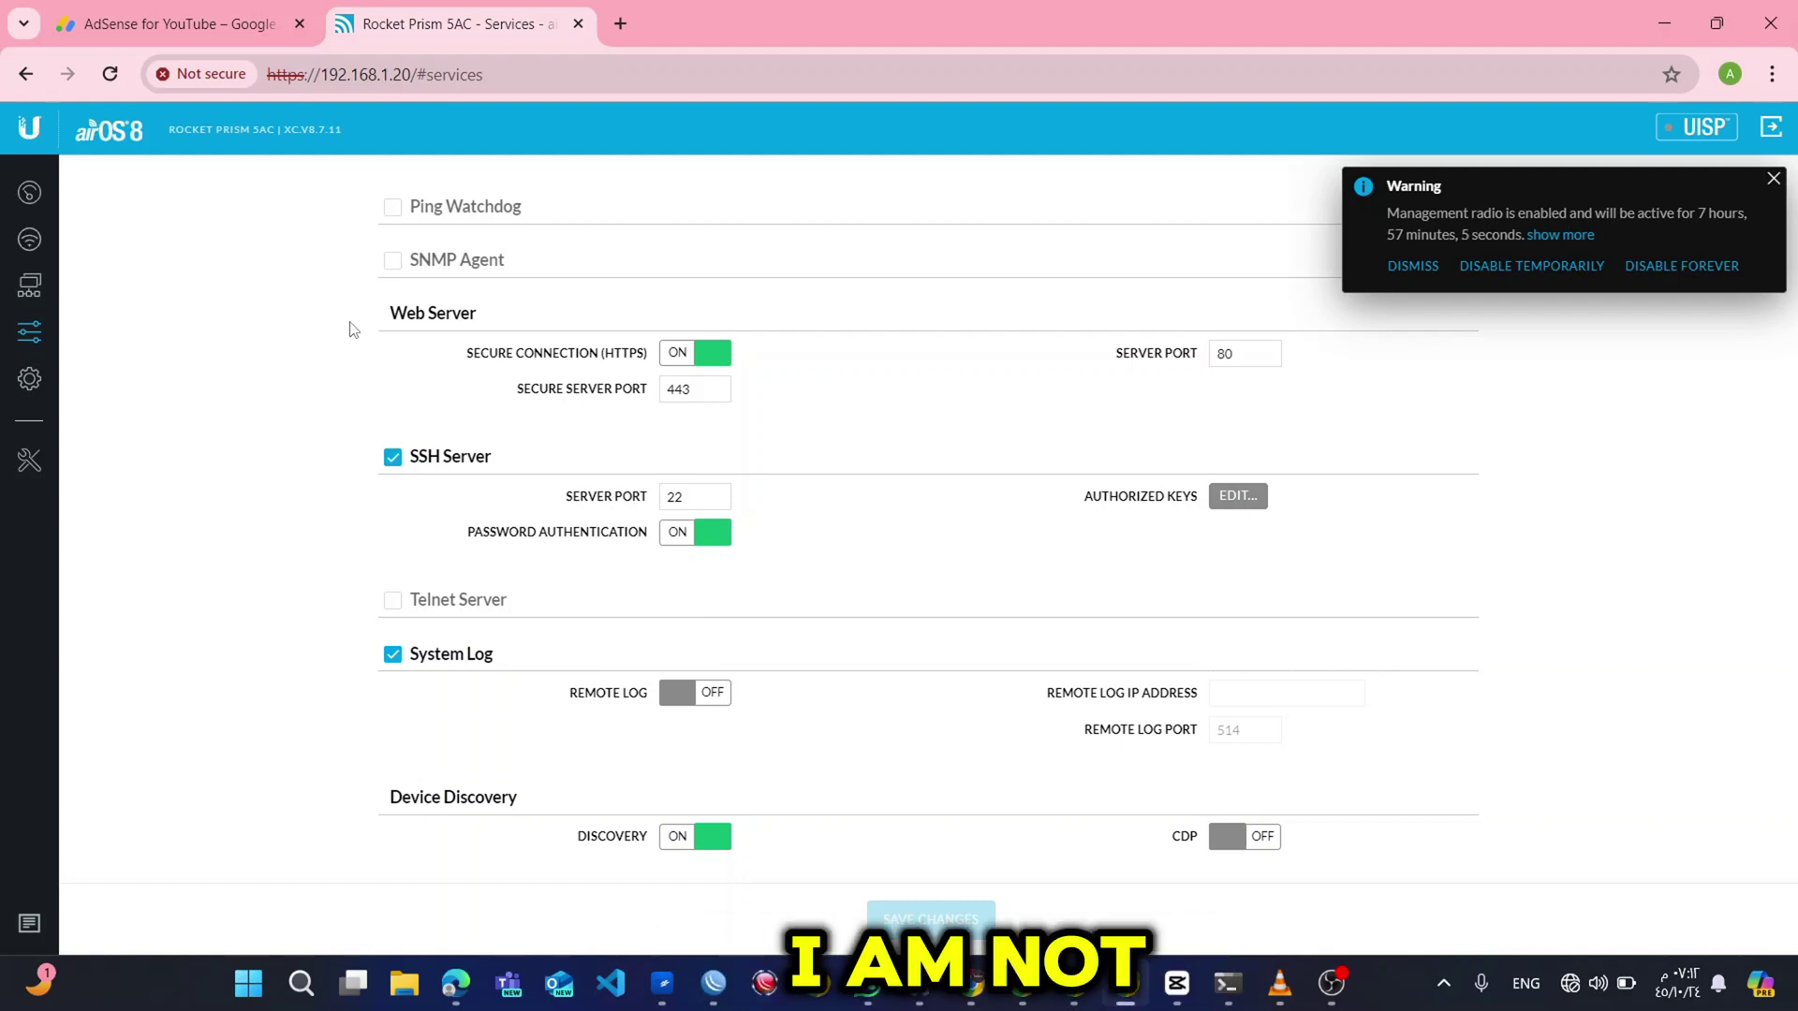
In System settings, replace the device name with a new one and save it.
{"action": "left_click", "coordinate": [29, 379]}
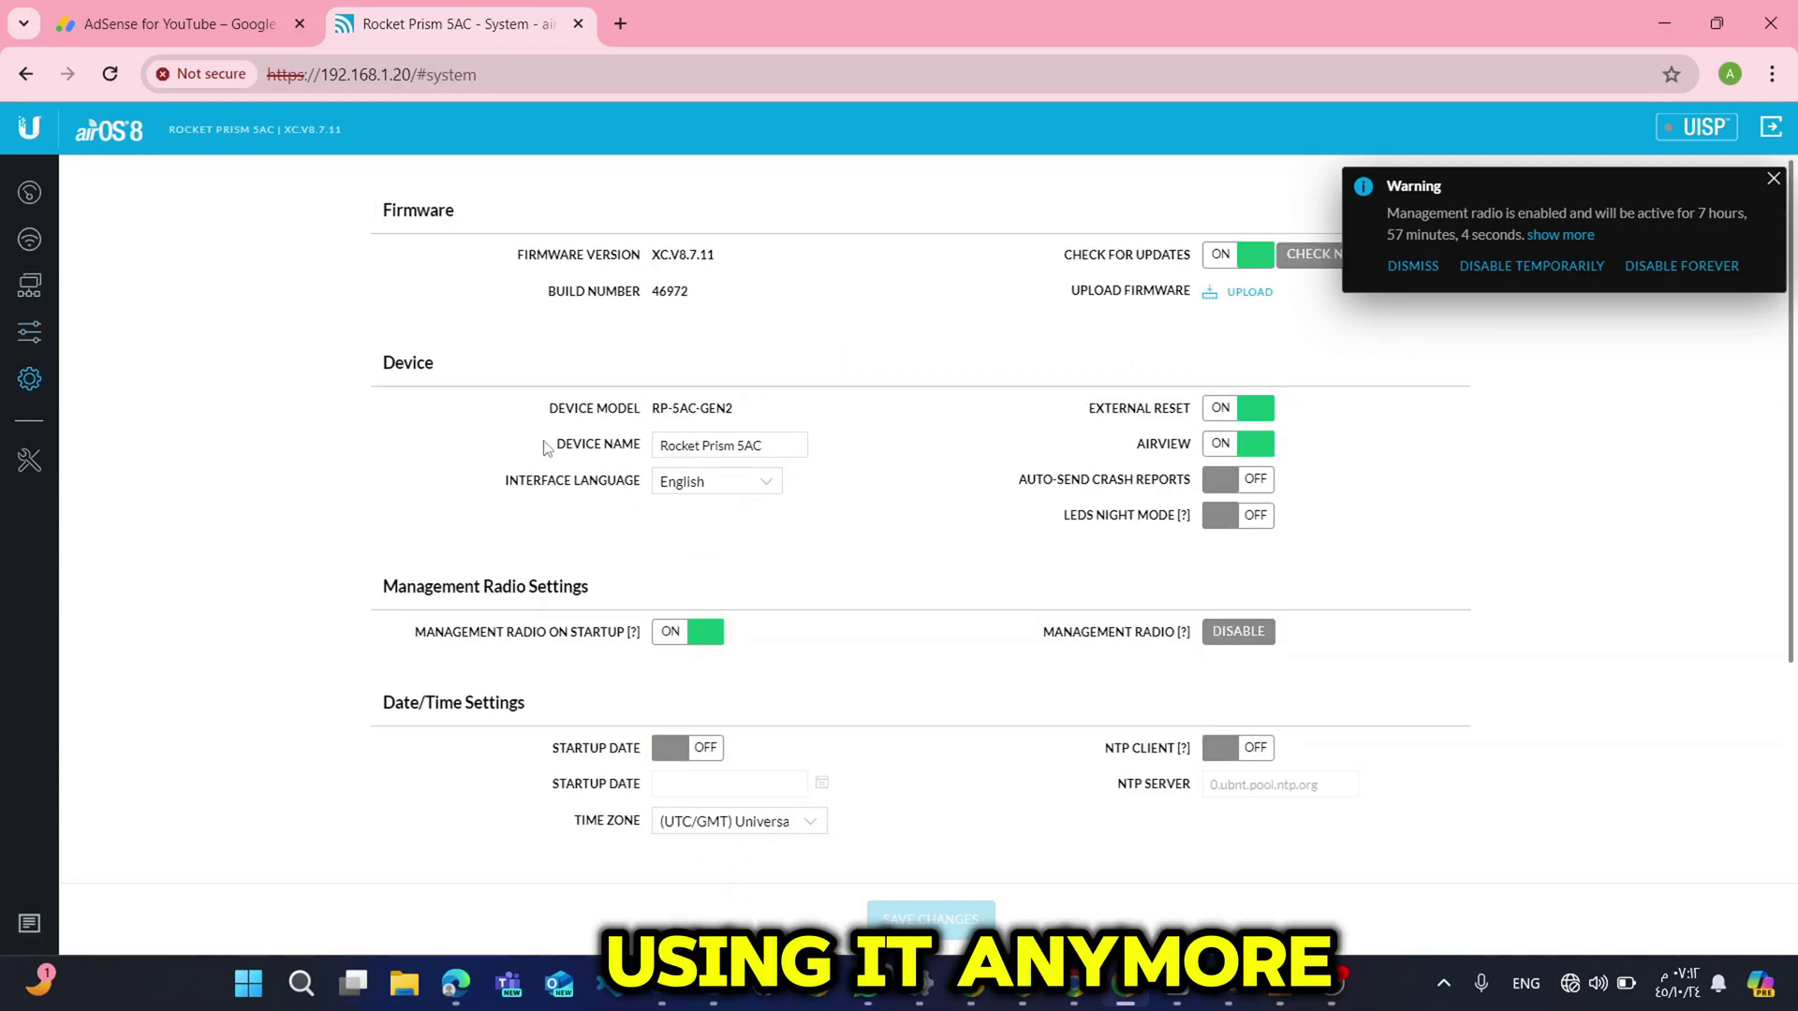
{"action": "left_click_drag", "start_coordinate": [761, 445], "coordinate": [503, 450]}
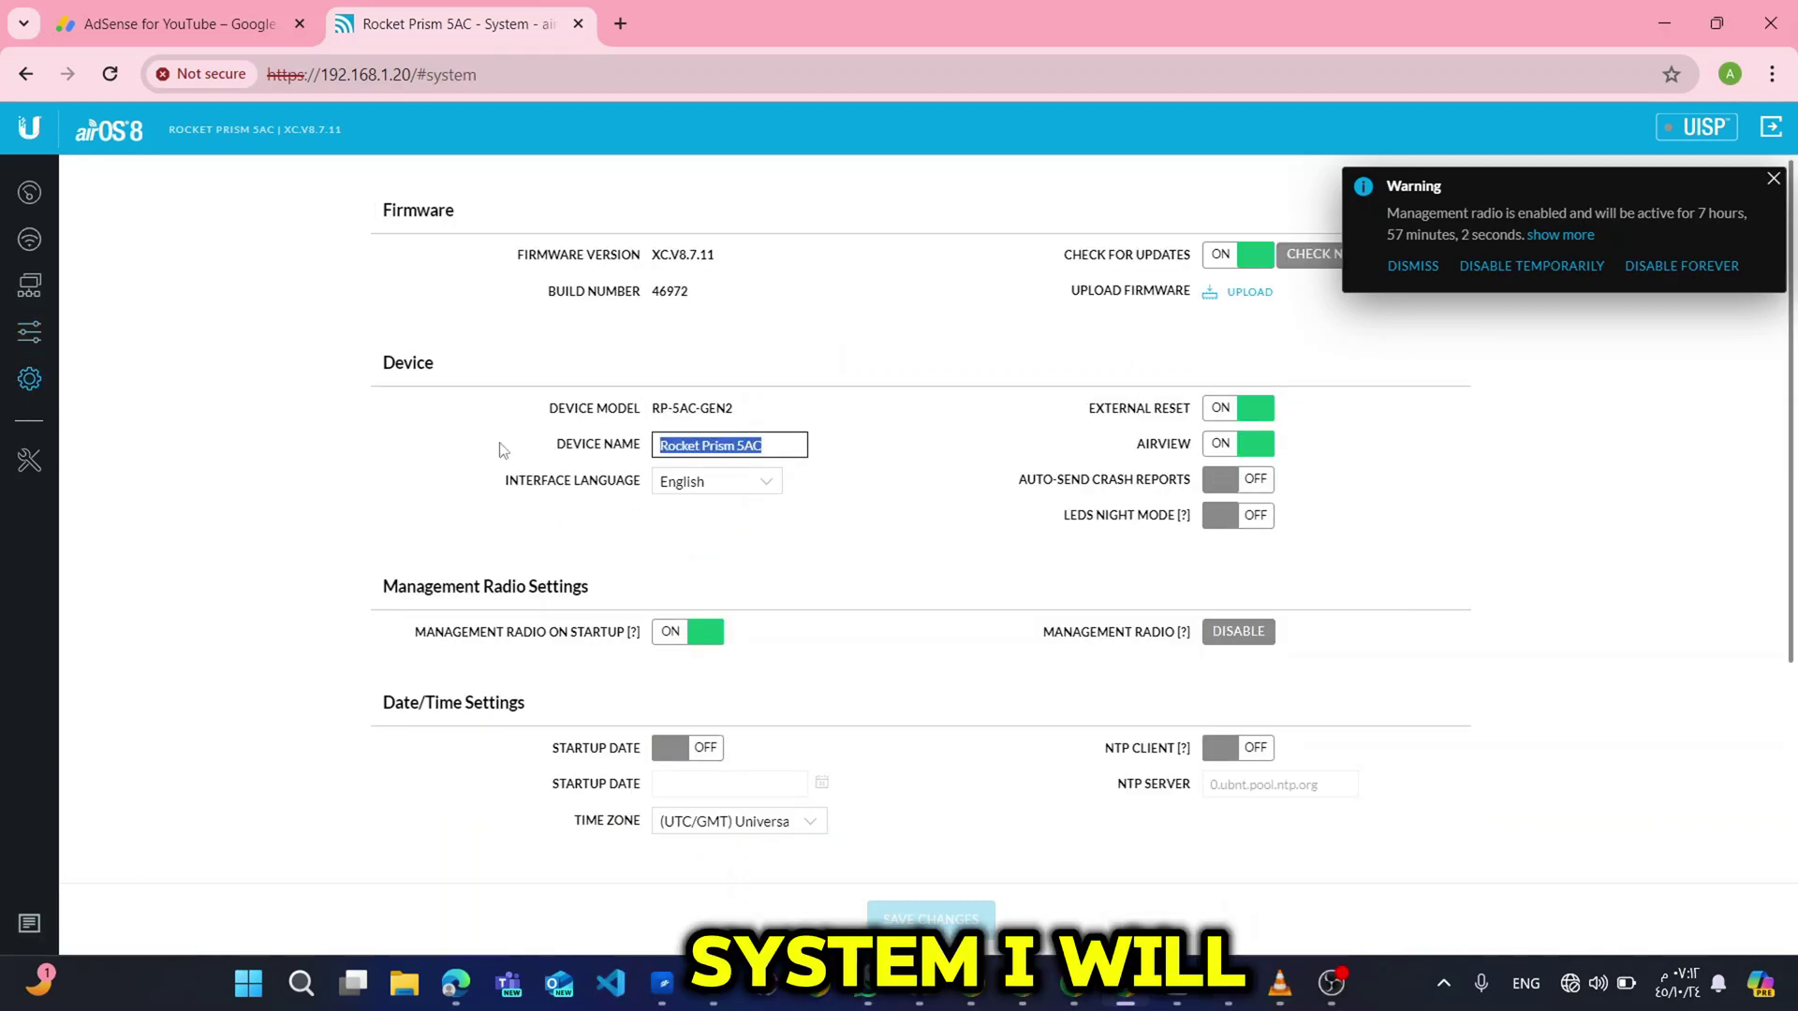
{"action": "type", "text": "H"}
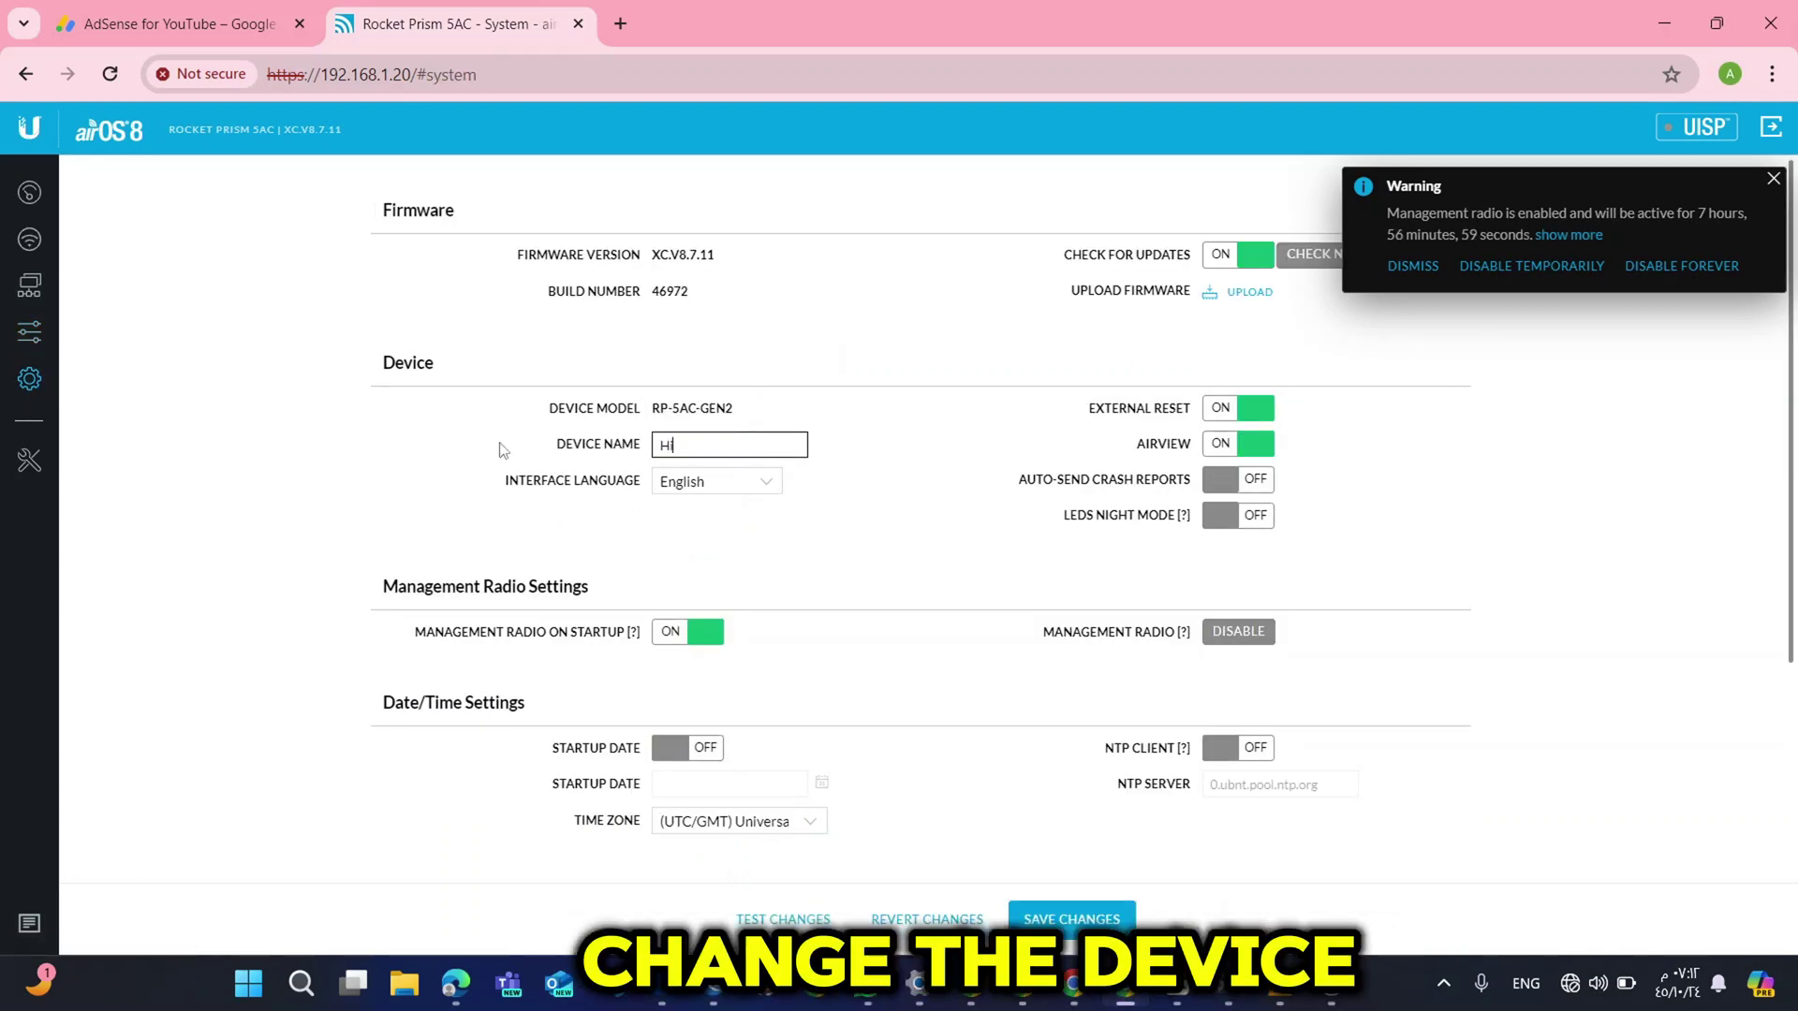
{"action": "key", "text": "BackSpace"}
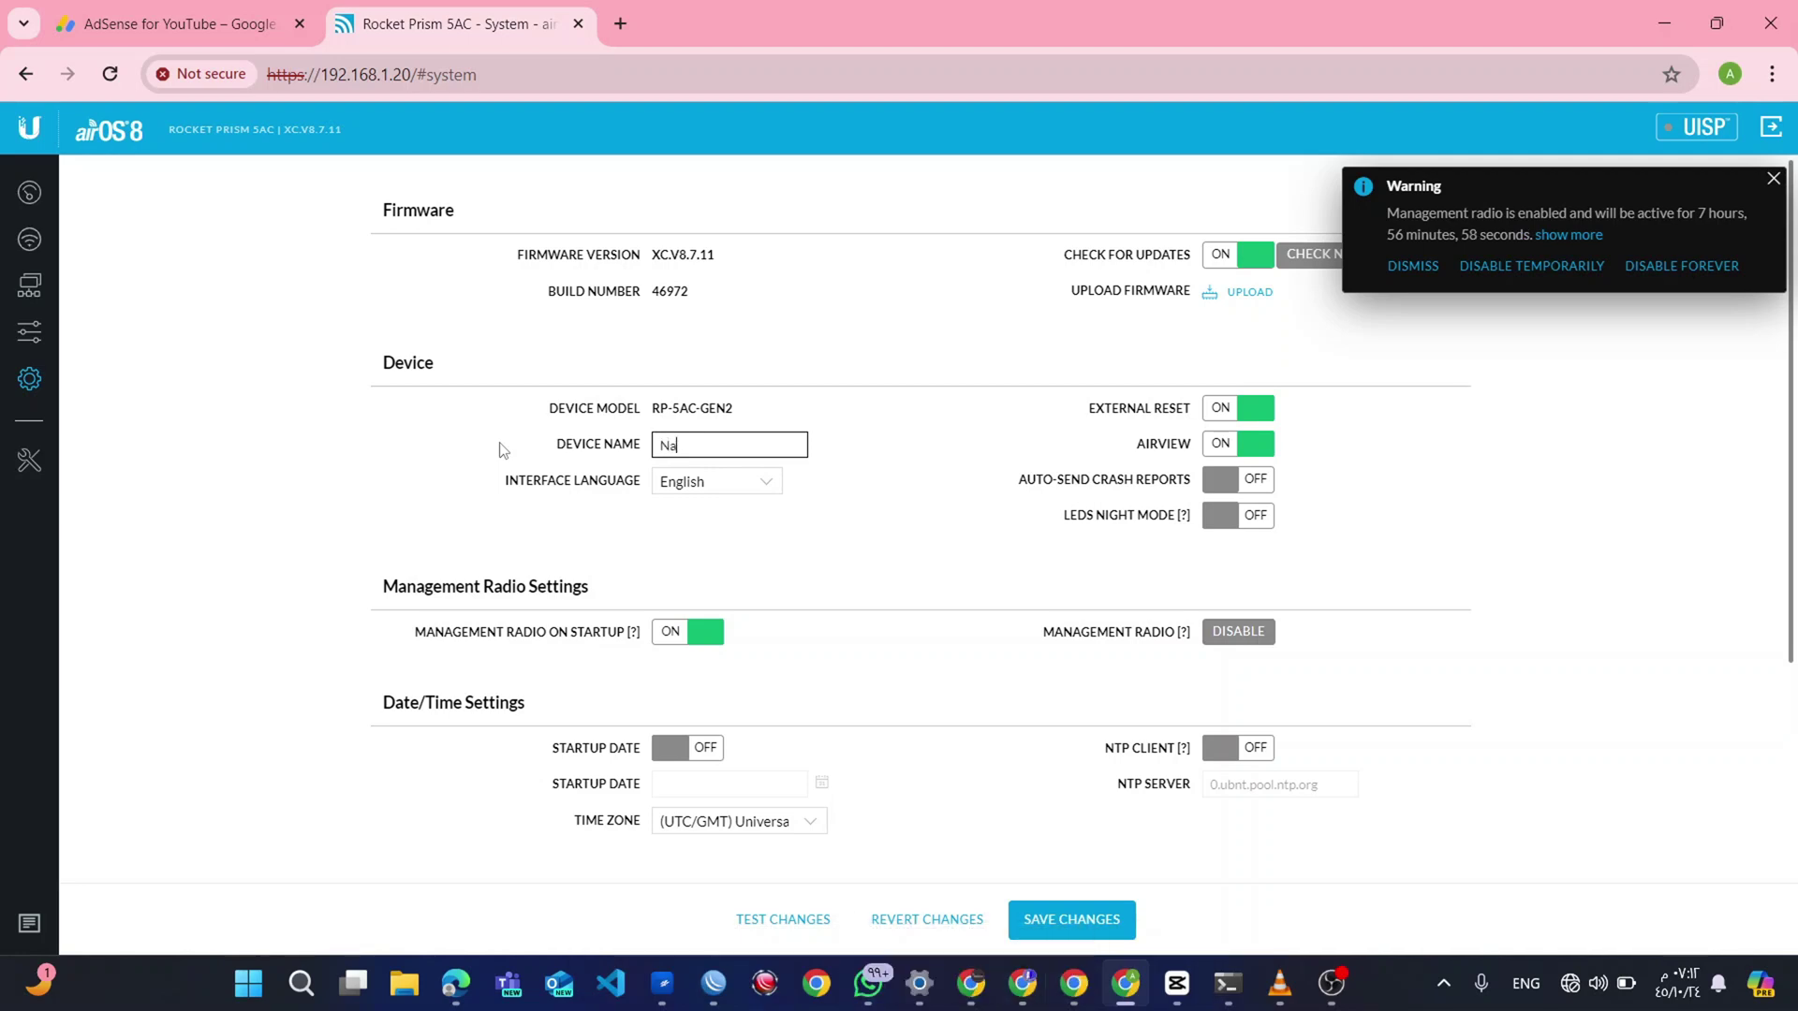
{"action": "type", "text": "Nath"}
{"action": "key", "text": "BackSpace"}
{"action": "key", "text": "BackSpace"}
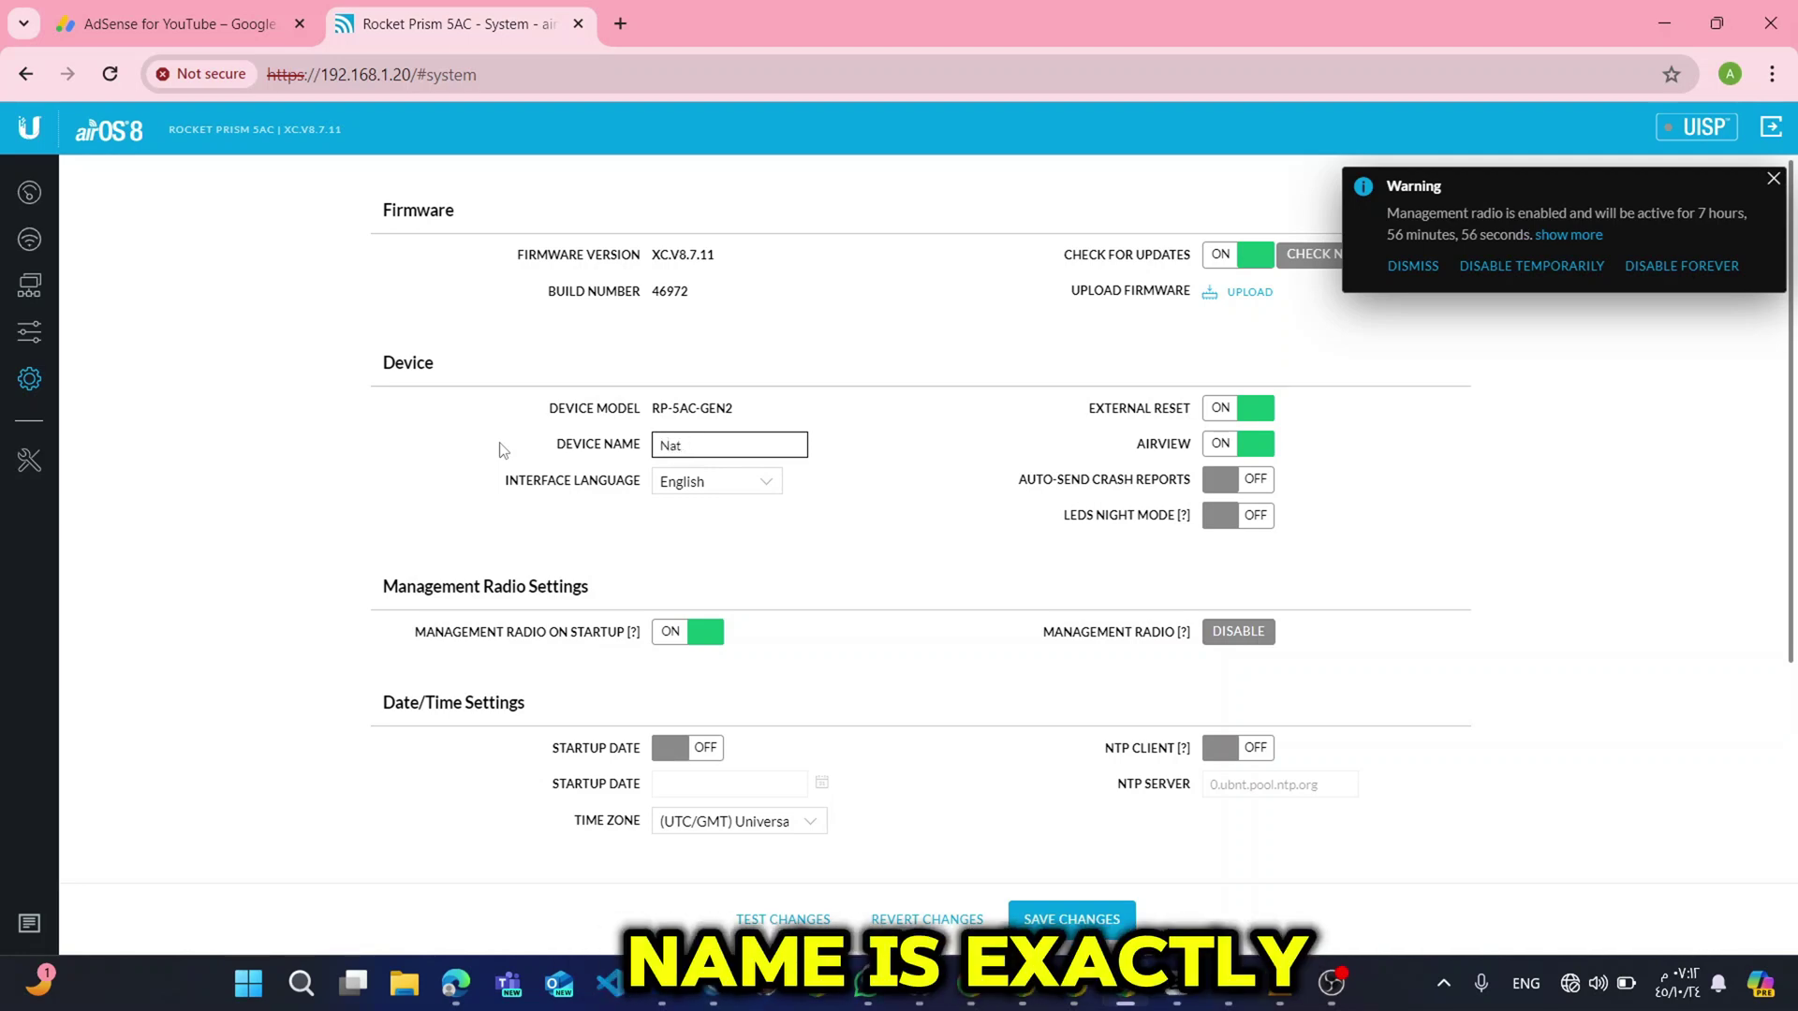
{"action": "type", "text": "thal8"}
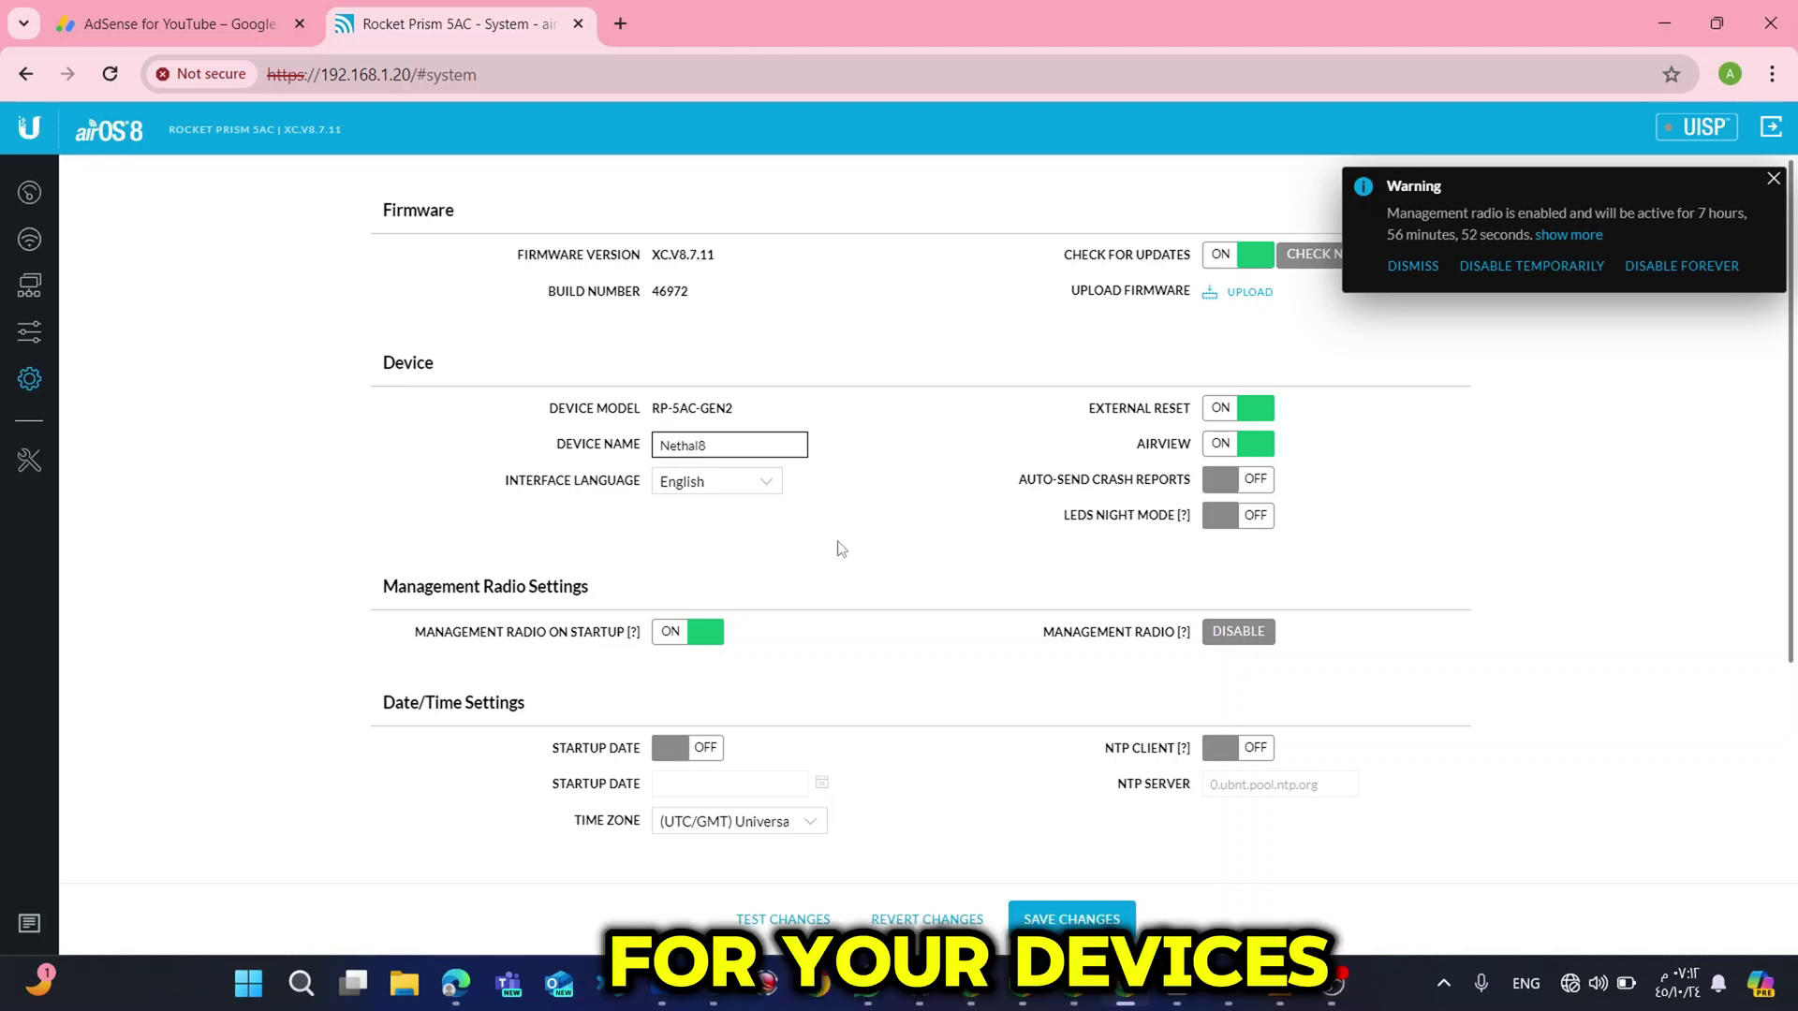
{"action": "left_click", "coordinate": [1083, 903]}
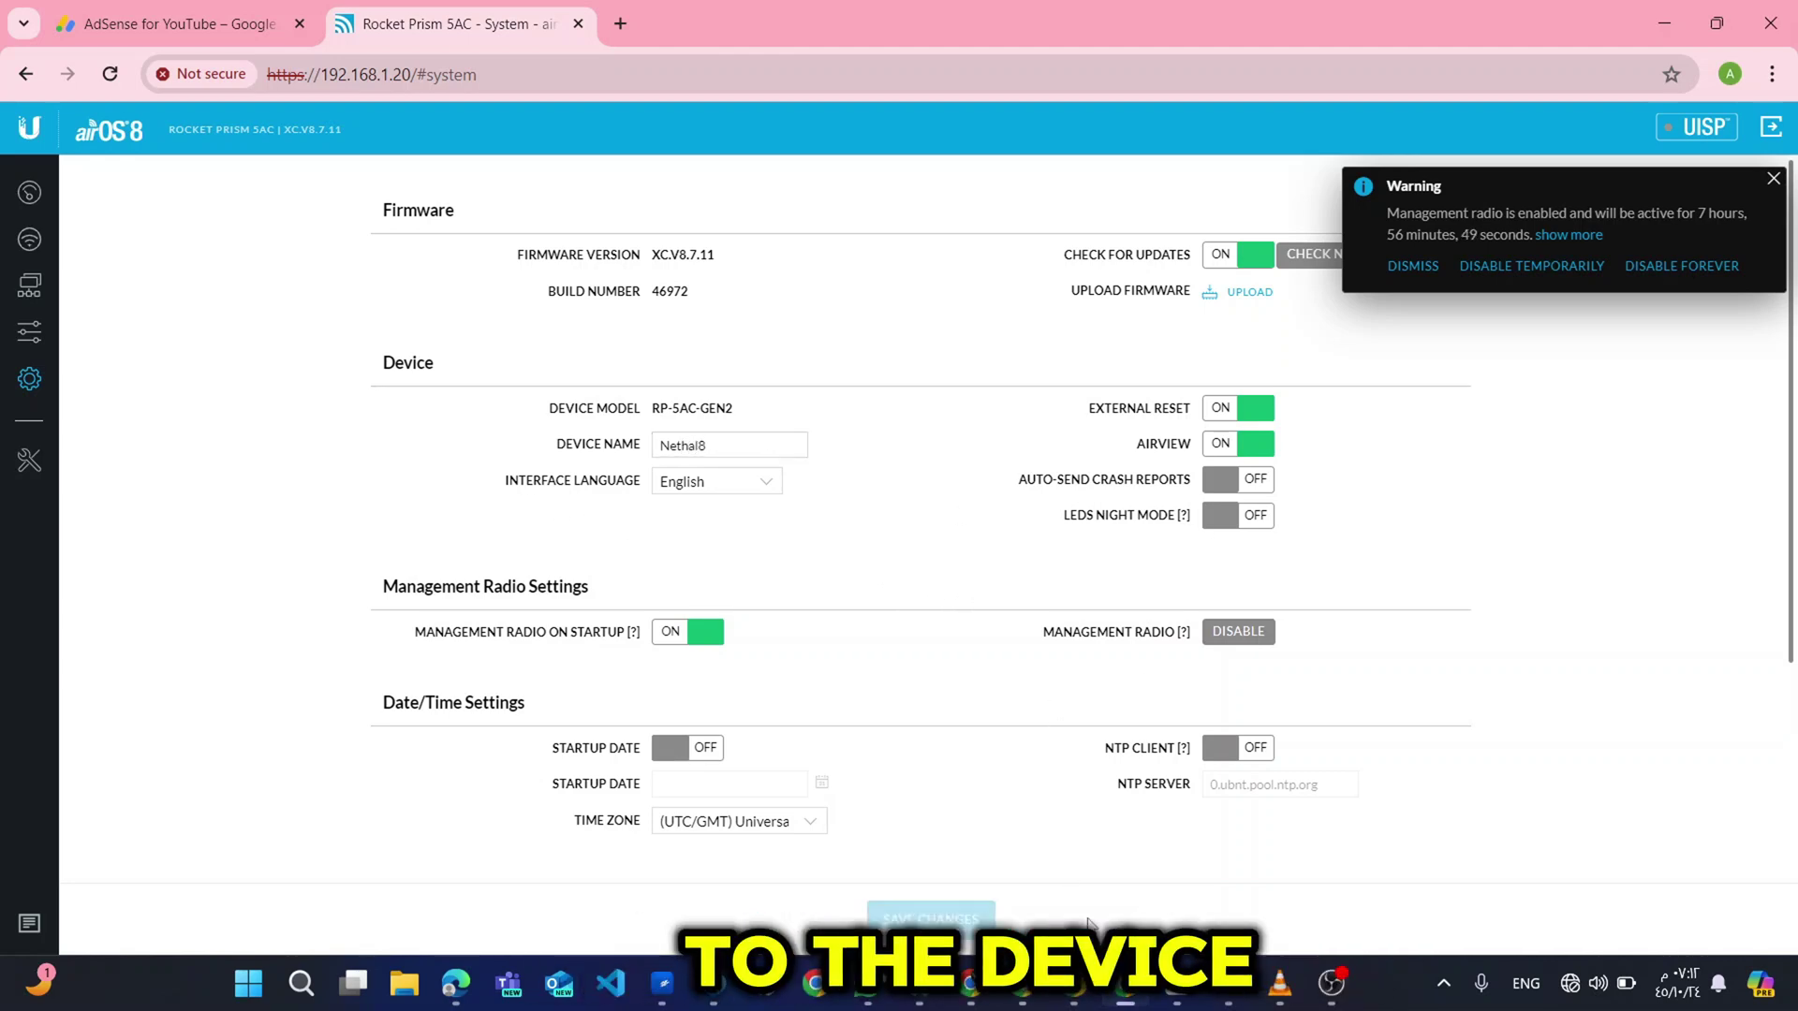
Turn on the NTP client, using server 0.ubnt.pool.ntp.org.
{"action": "left_click", "coordinate": [1214, 758]}
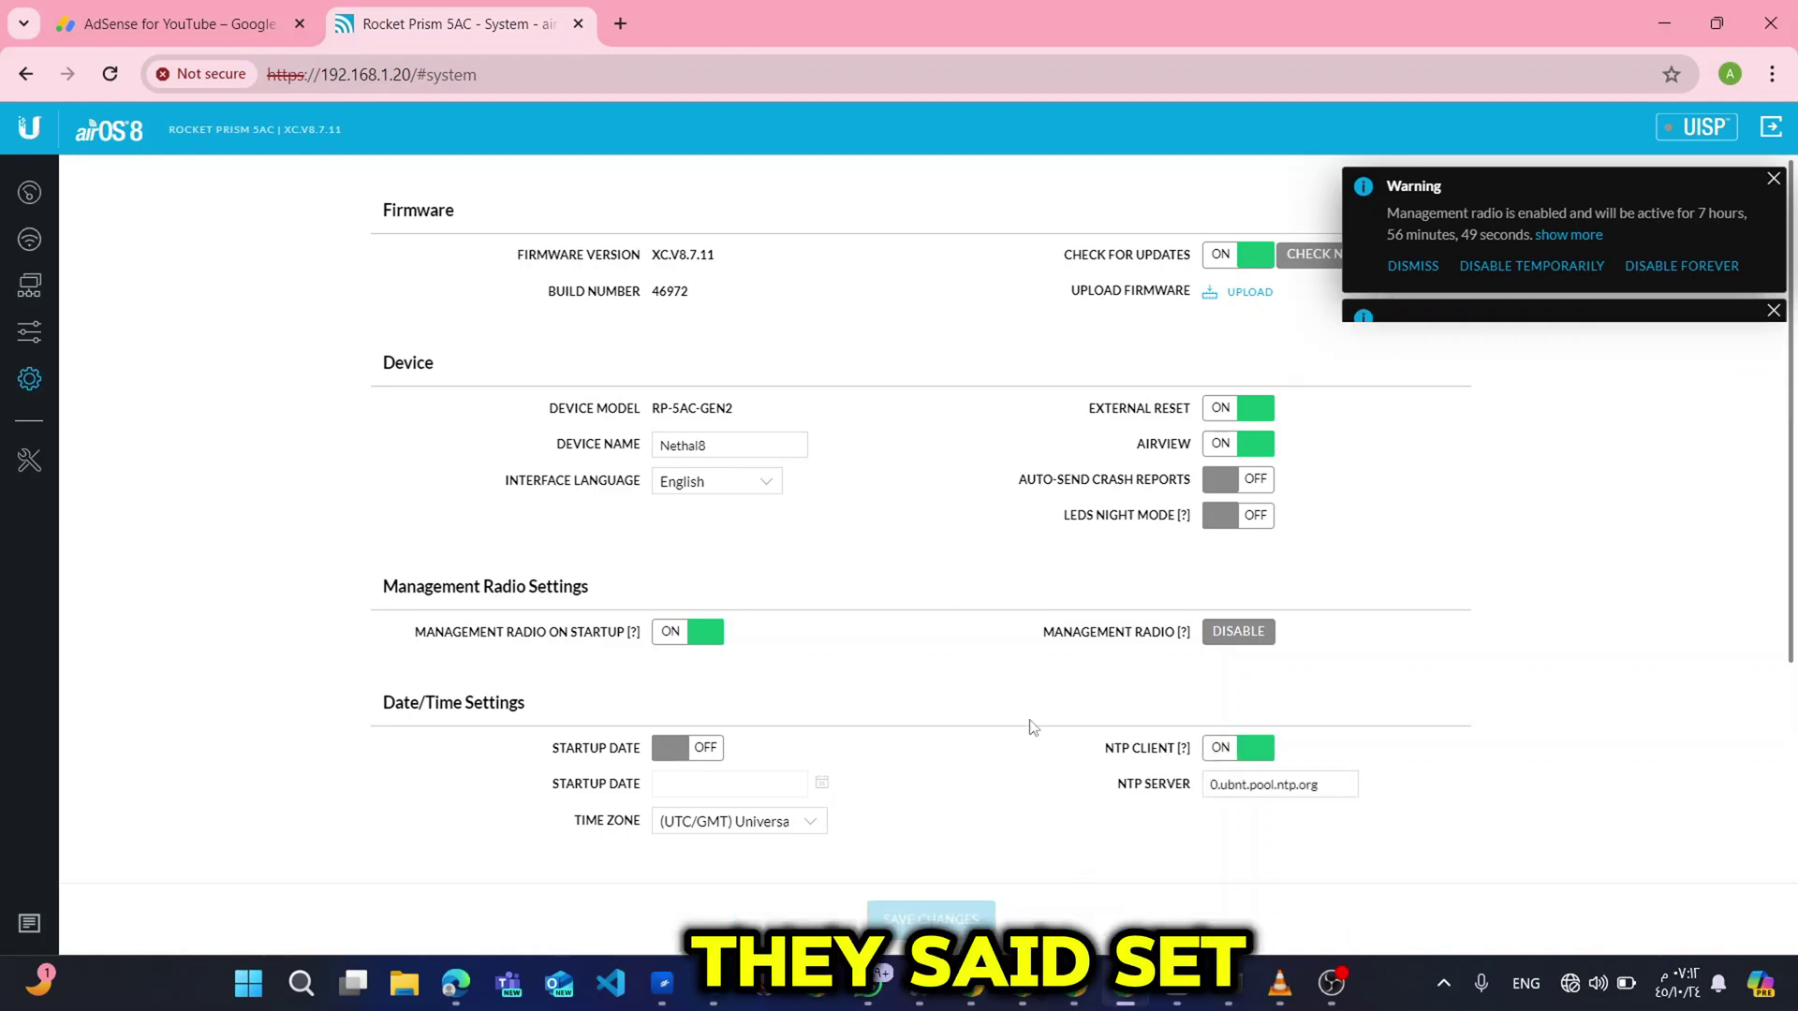
{"action": "scroll", "coordinate": [1014, 685], "scroll_direction": "down", "scroll_amount": 3}
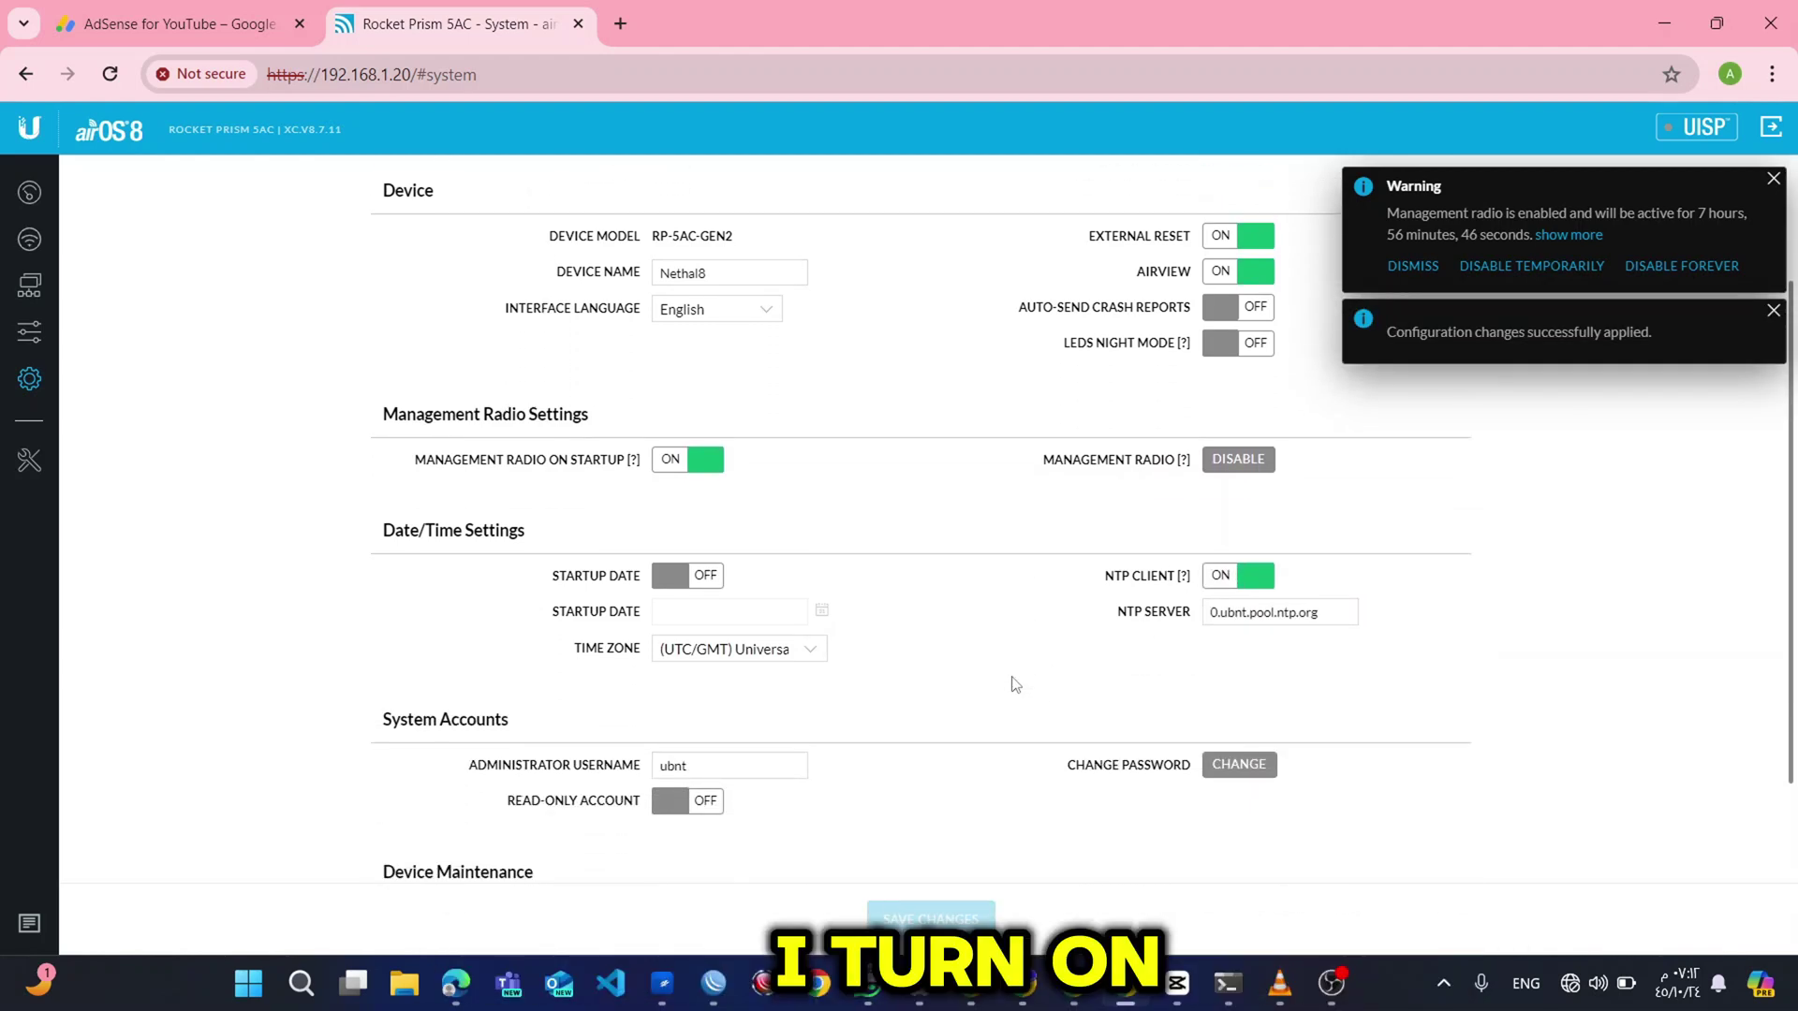
{"action": "scroll", "coordinate": [1014, 684], "scroll_direction": "up", "scroll_amount": 3}
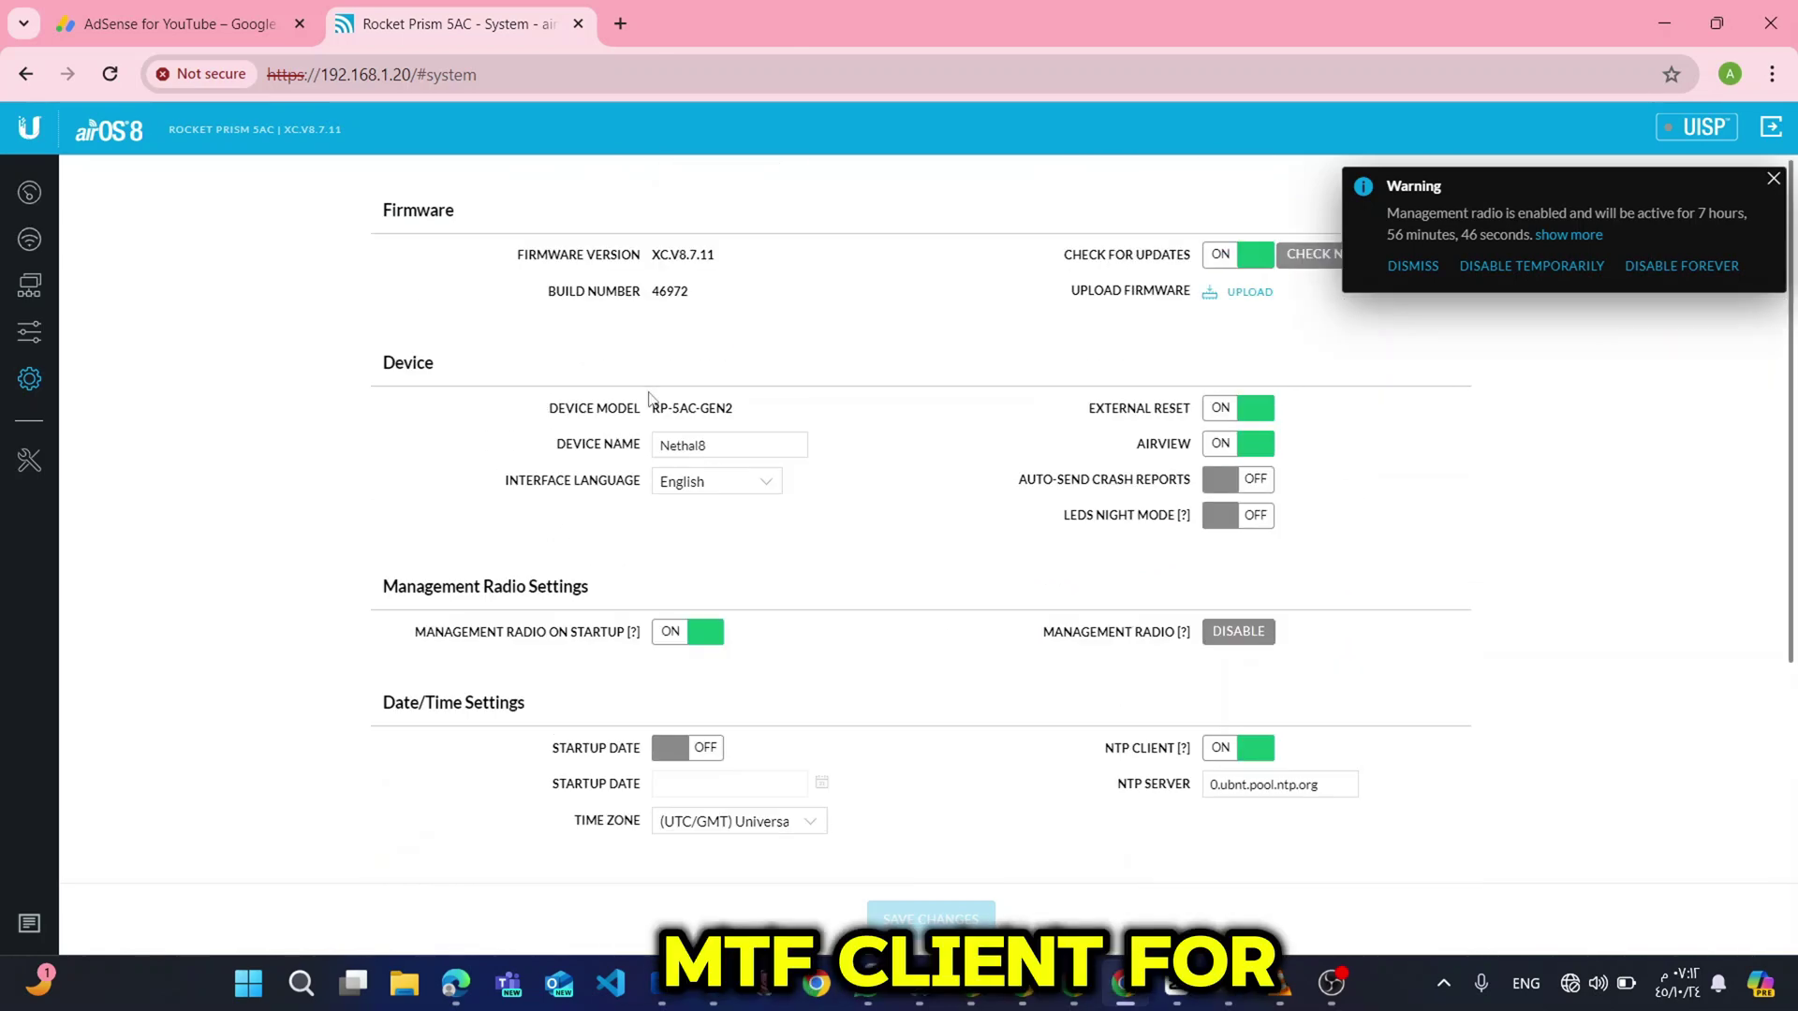
In Wireless settings, turn PTP Mode off and set the radio to Access Point.
{"action": "left_click", "coordinate": [29, 242]}
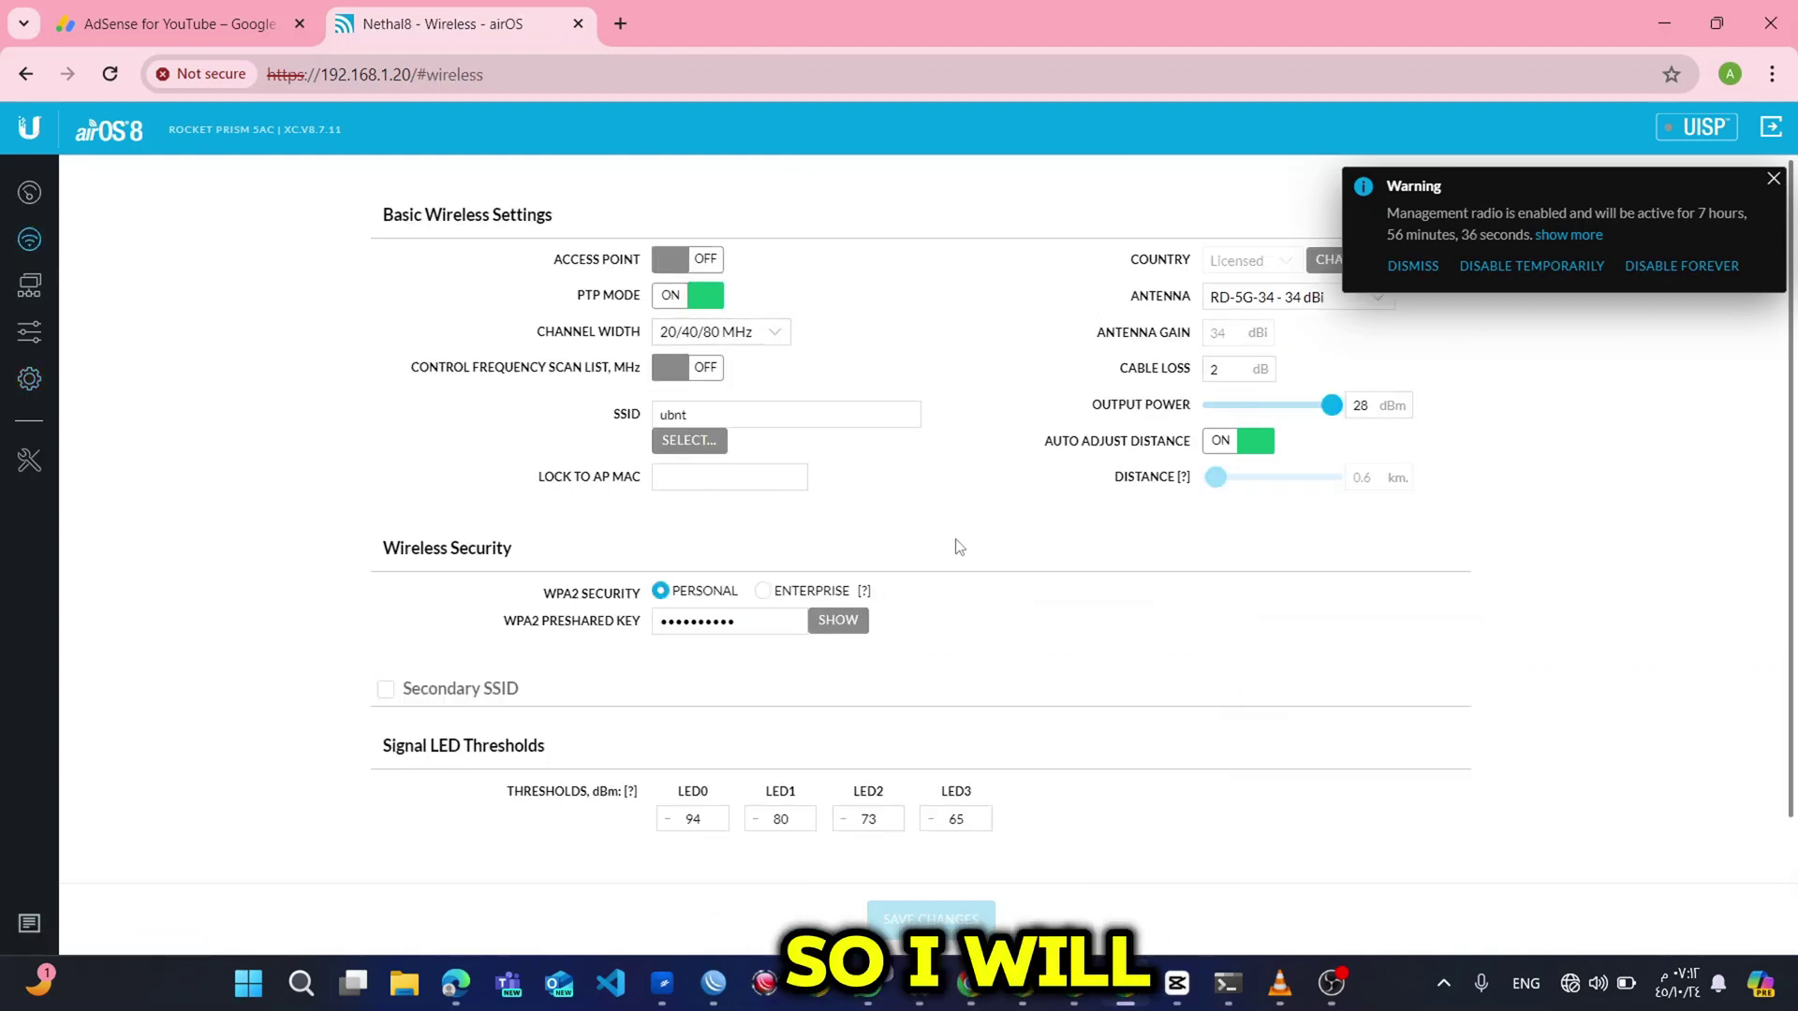
{"action": "left_click", "coordinate": [682, 296]}
{"action": "left_click", "coordinate": [708, 297]}
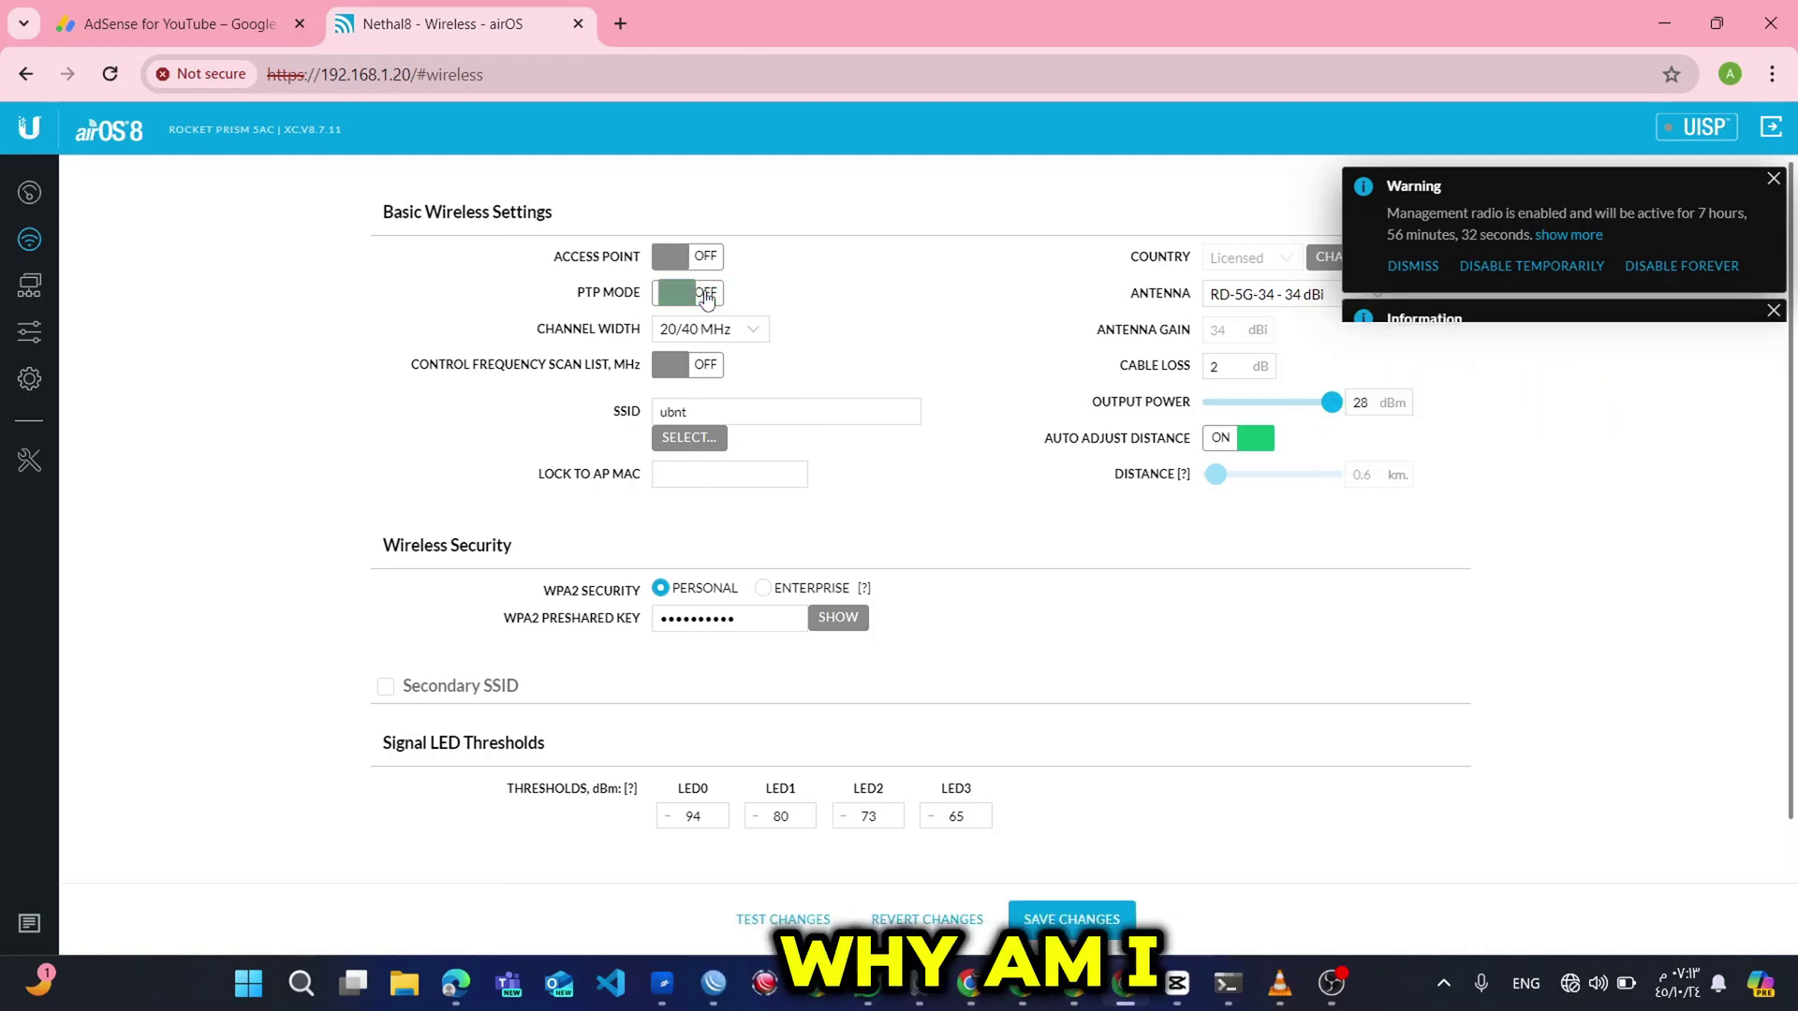
{"action": "left_click", "coordinate": [688, 262]}
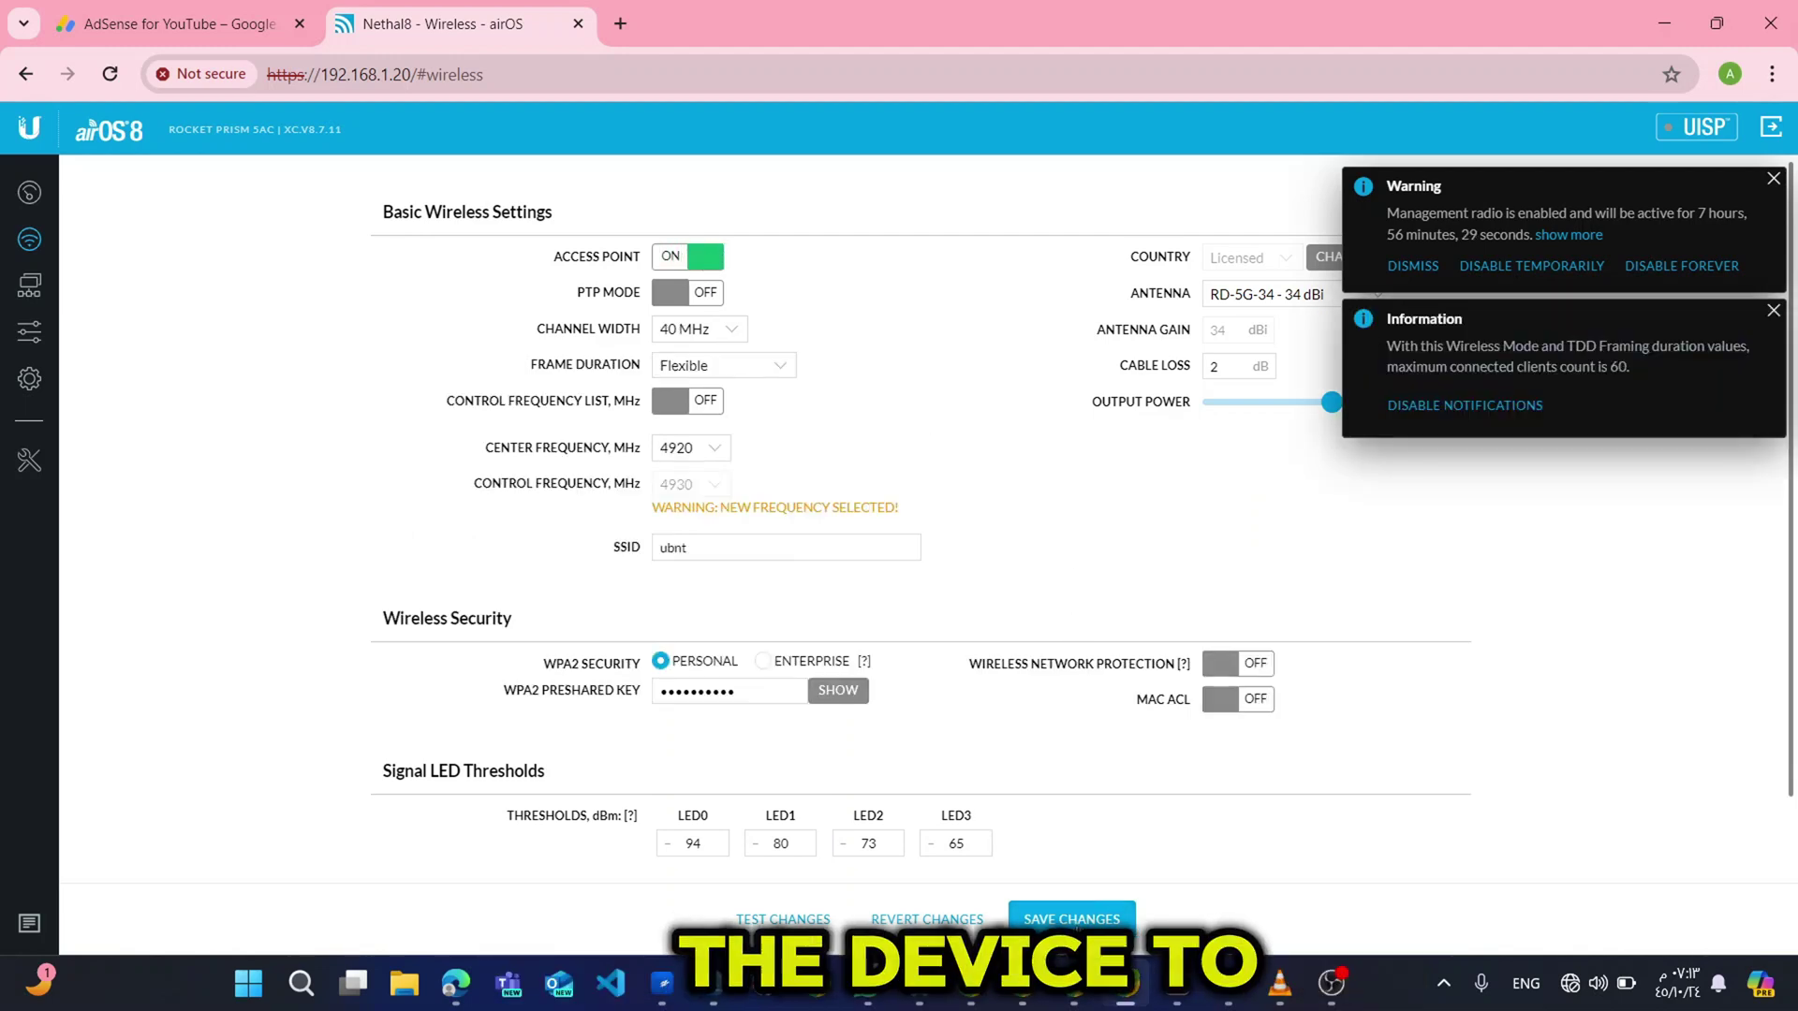
Choose 5845 MHz from the Center Frequency list.
{"action": "left_click", "coordinate": [715, 452]}
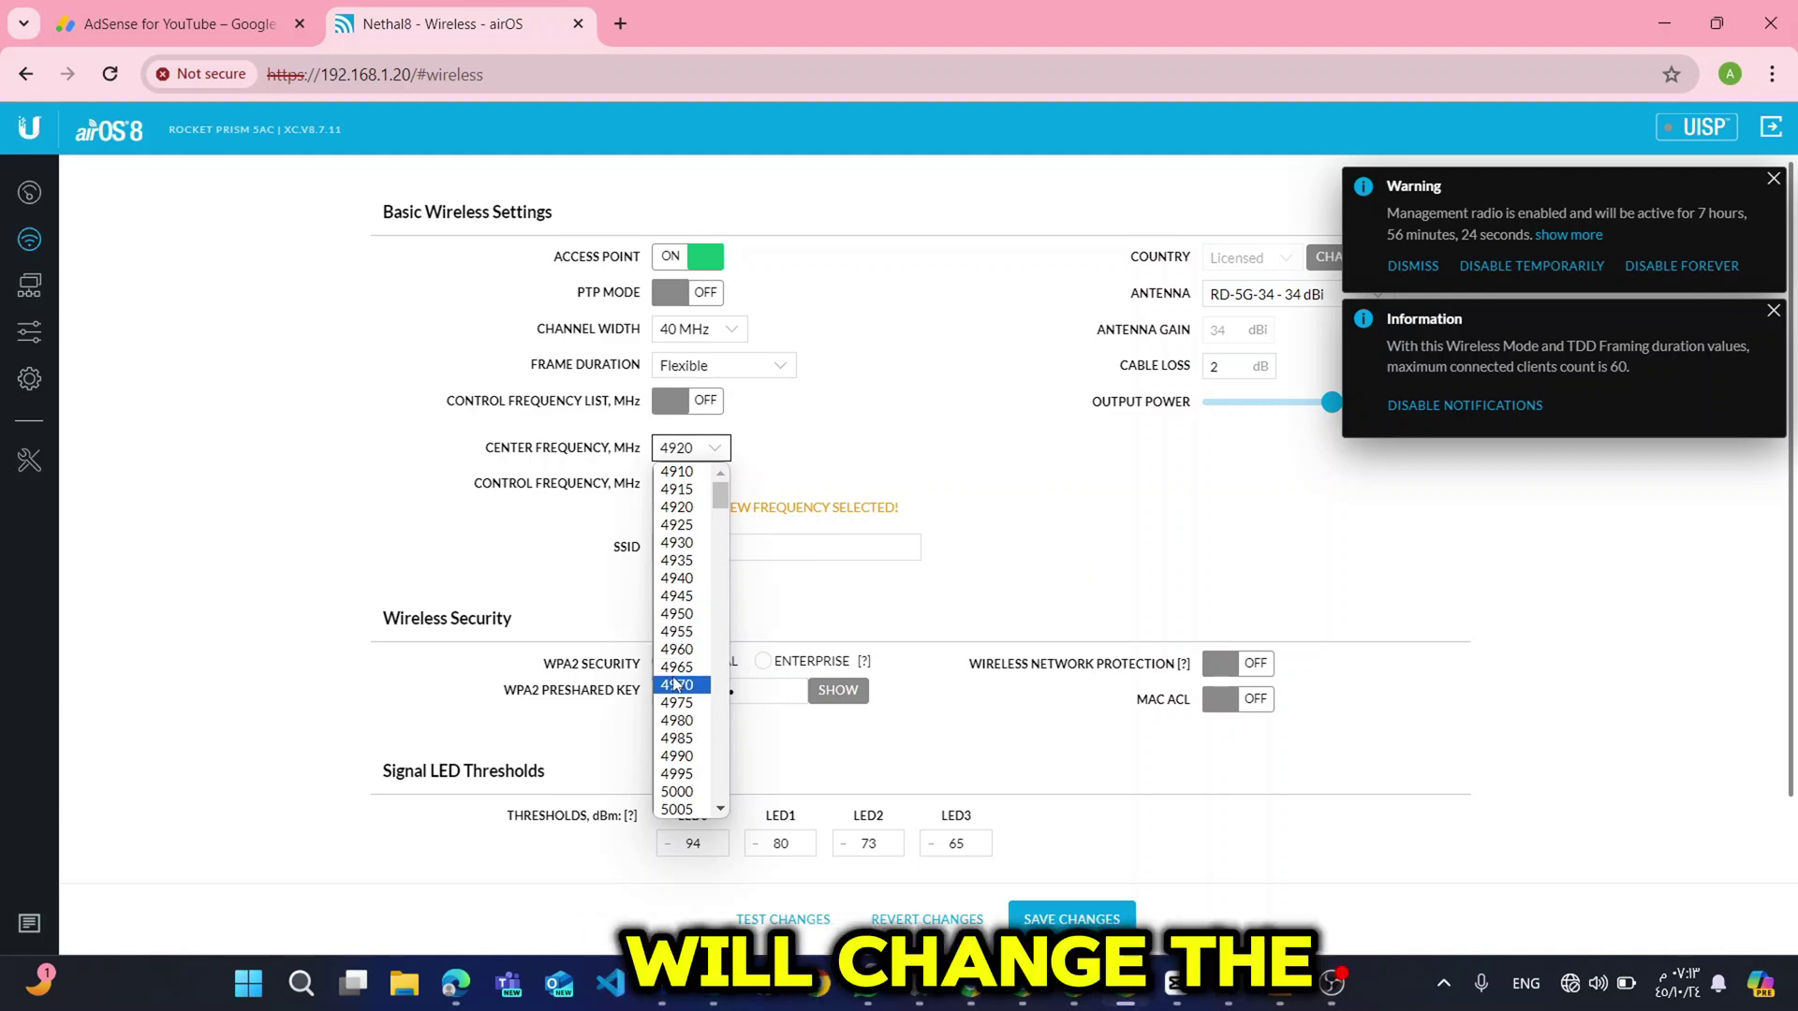
{"action": "scroll", "coordinate": [674, 683], "scroll_direction": "down", "scroll_amount": 1}
{"action": "scroll", "coordinate": [674, 683], "scroll_direction": "down", "scroll_amount": 1}
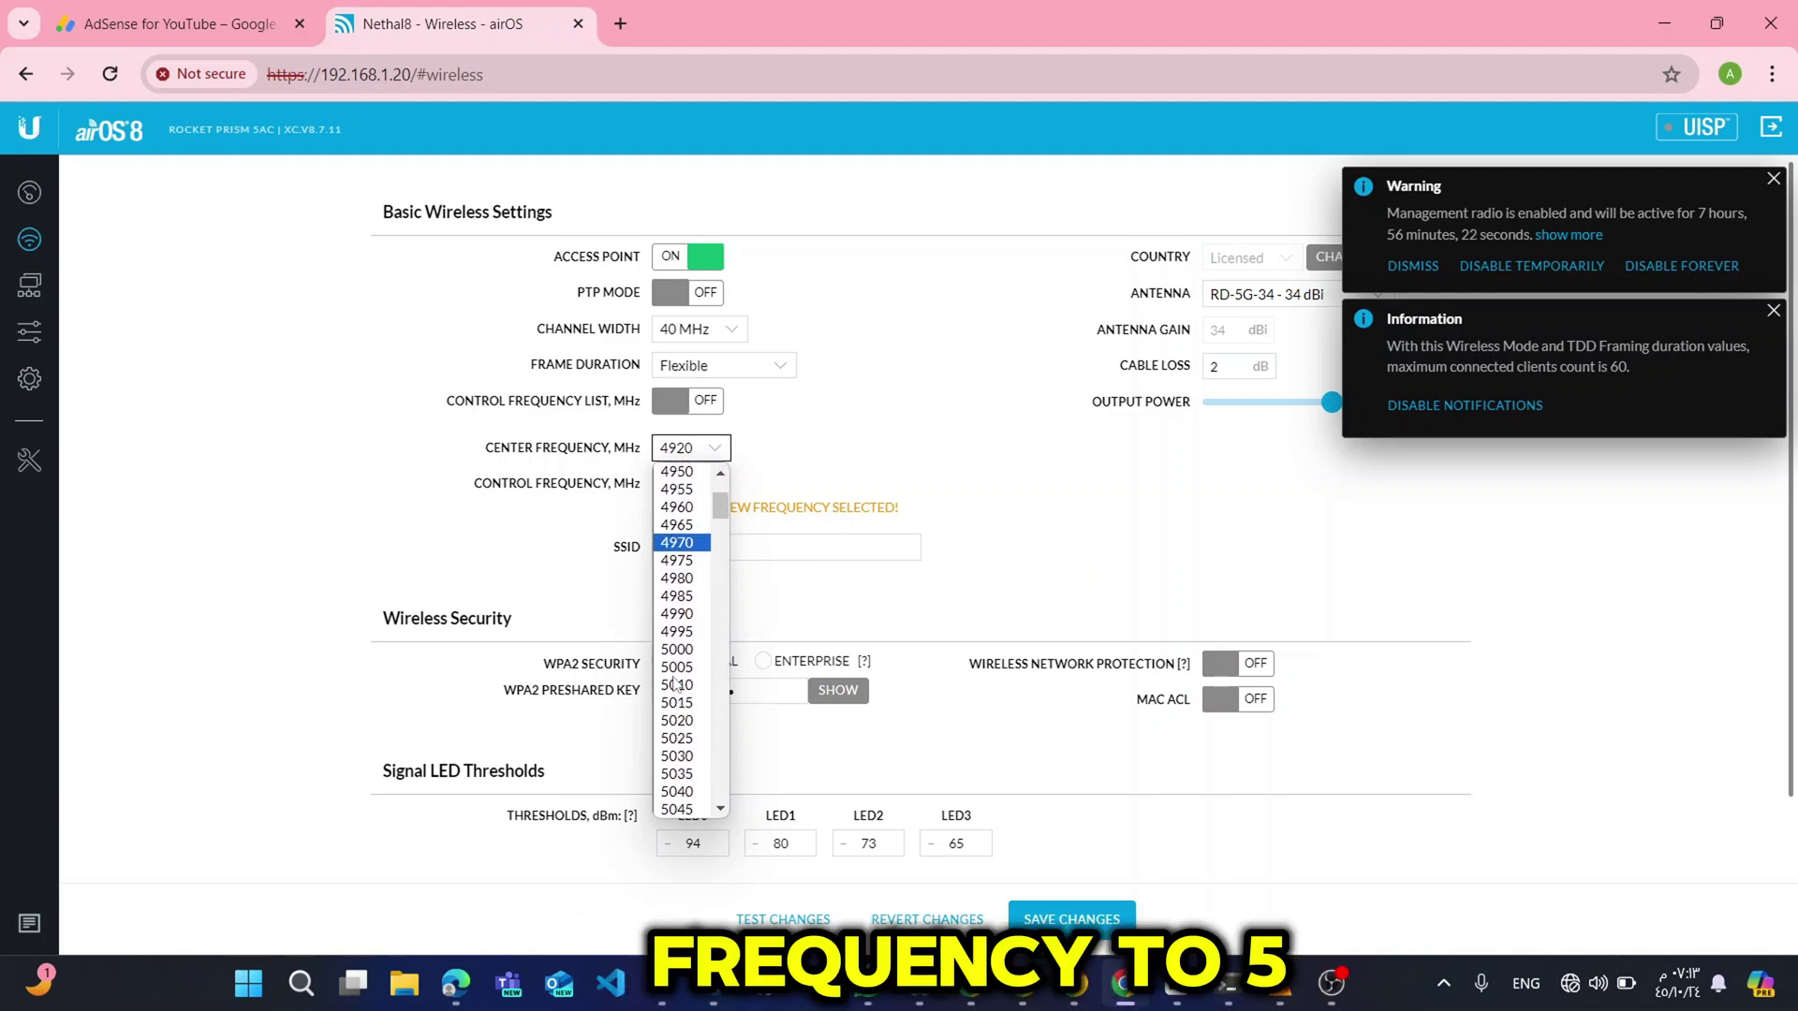
{"action": "scroll", "coordinate": [676, 684], "scroll_direction": "up", "scroll_amount": 2}
{"action": "scroll", "coordinate": [676, 684], "scroll_direction": "down", "scroll_amount": 20}
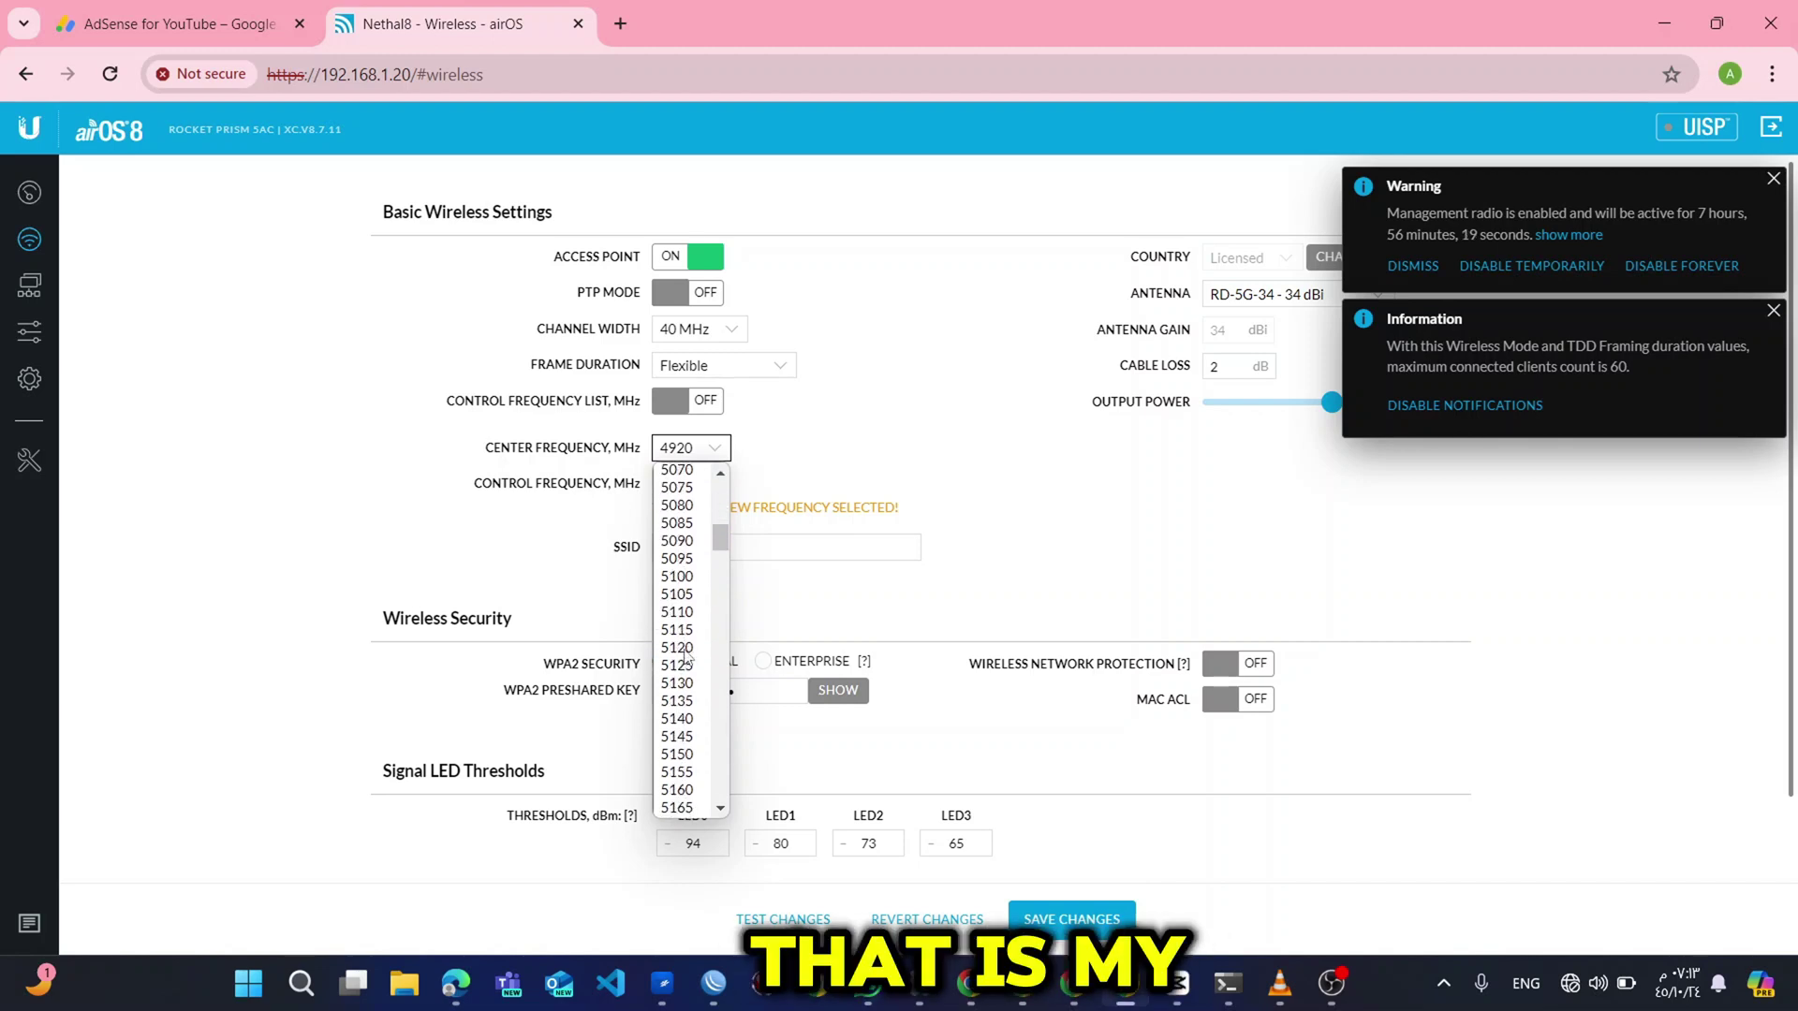
{"action": "scroll", "coordinate": [686, 658], "scroll_direction": "down", "scroll_amount": 20}
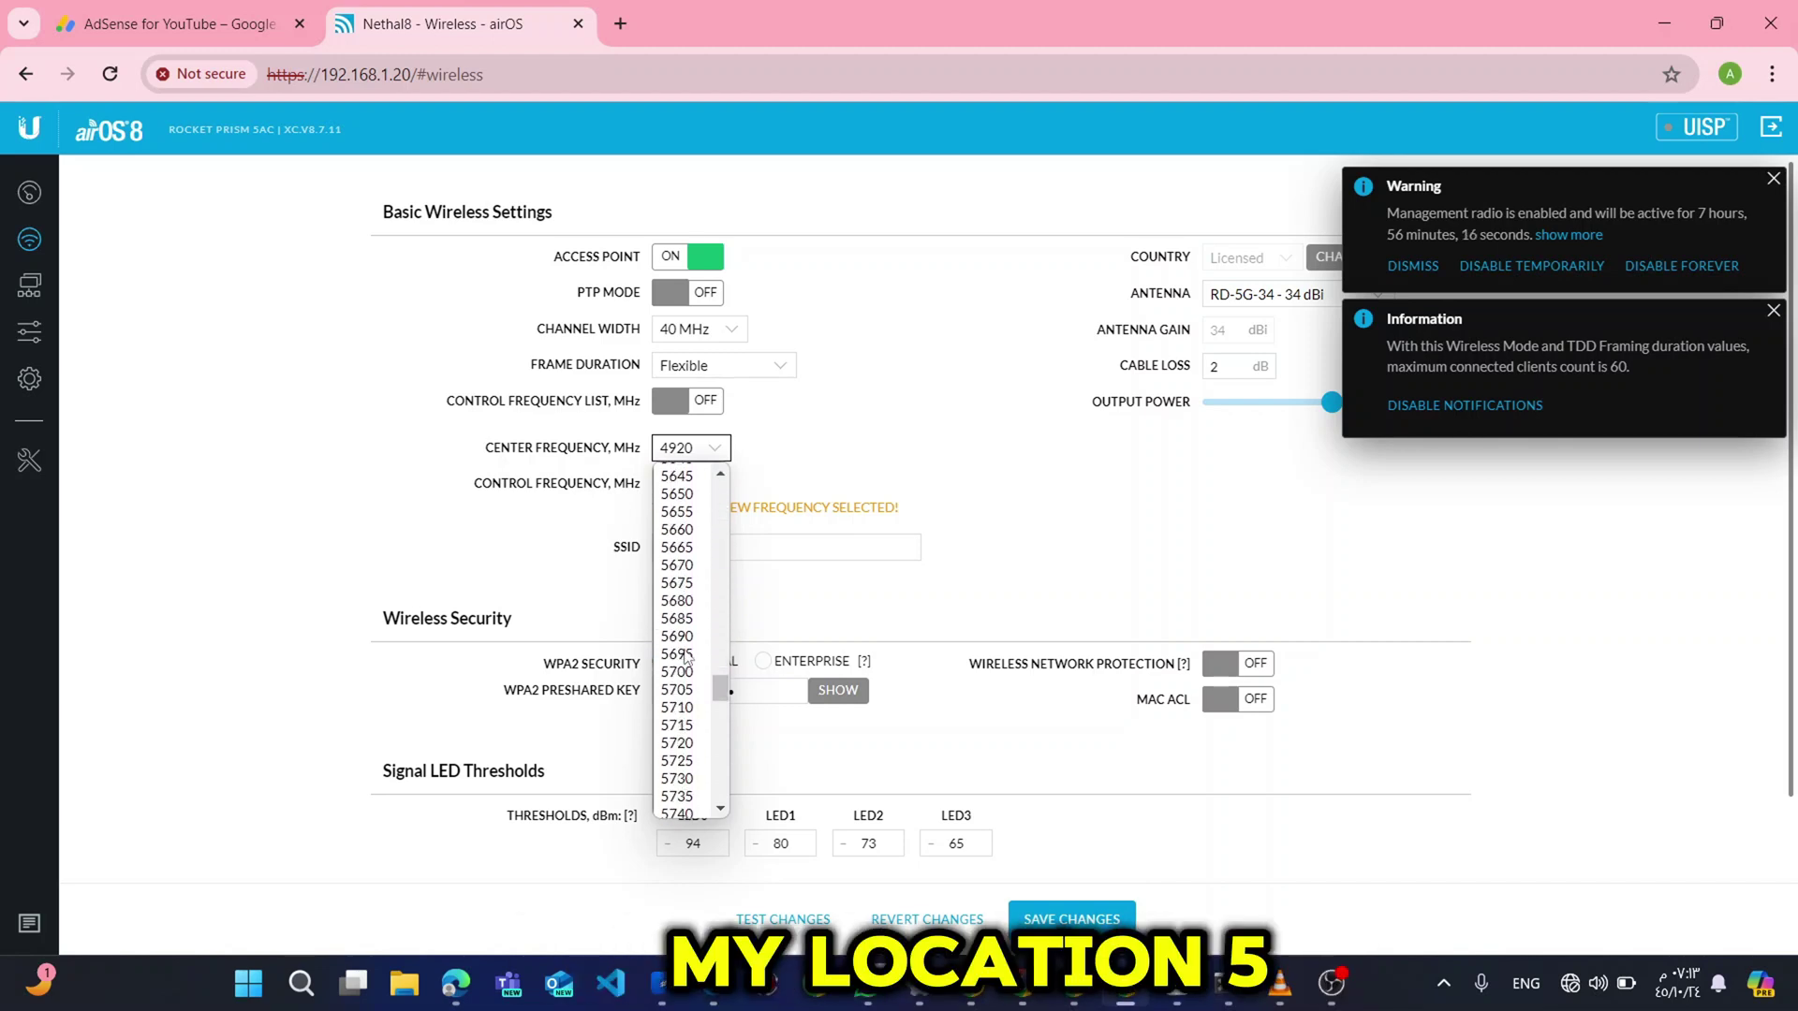
{"action": "scroll", "coordinate": [686, 658], "scroll_direction": "down", "scroll_amount": 8}
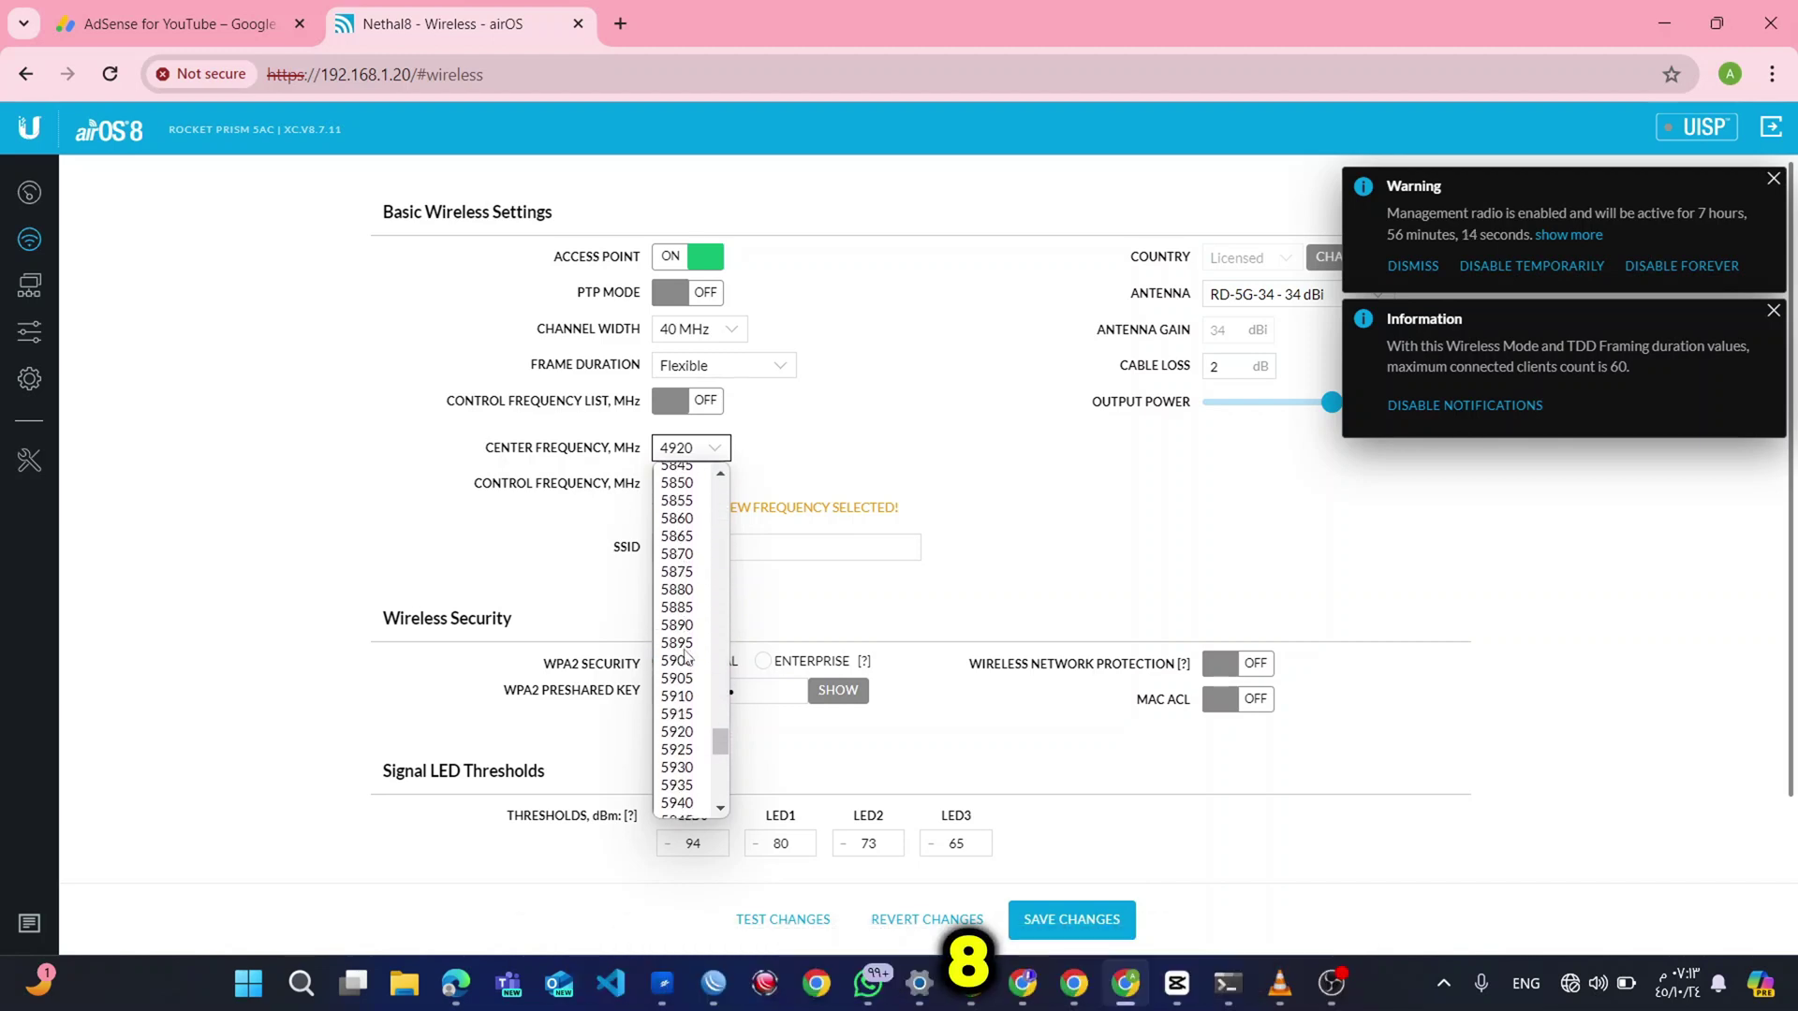
{"action": "scroll", "coordinate": [687, 659], "scroll_direction": "up", "scroll_amount": 2}
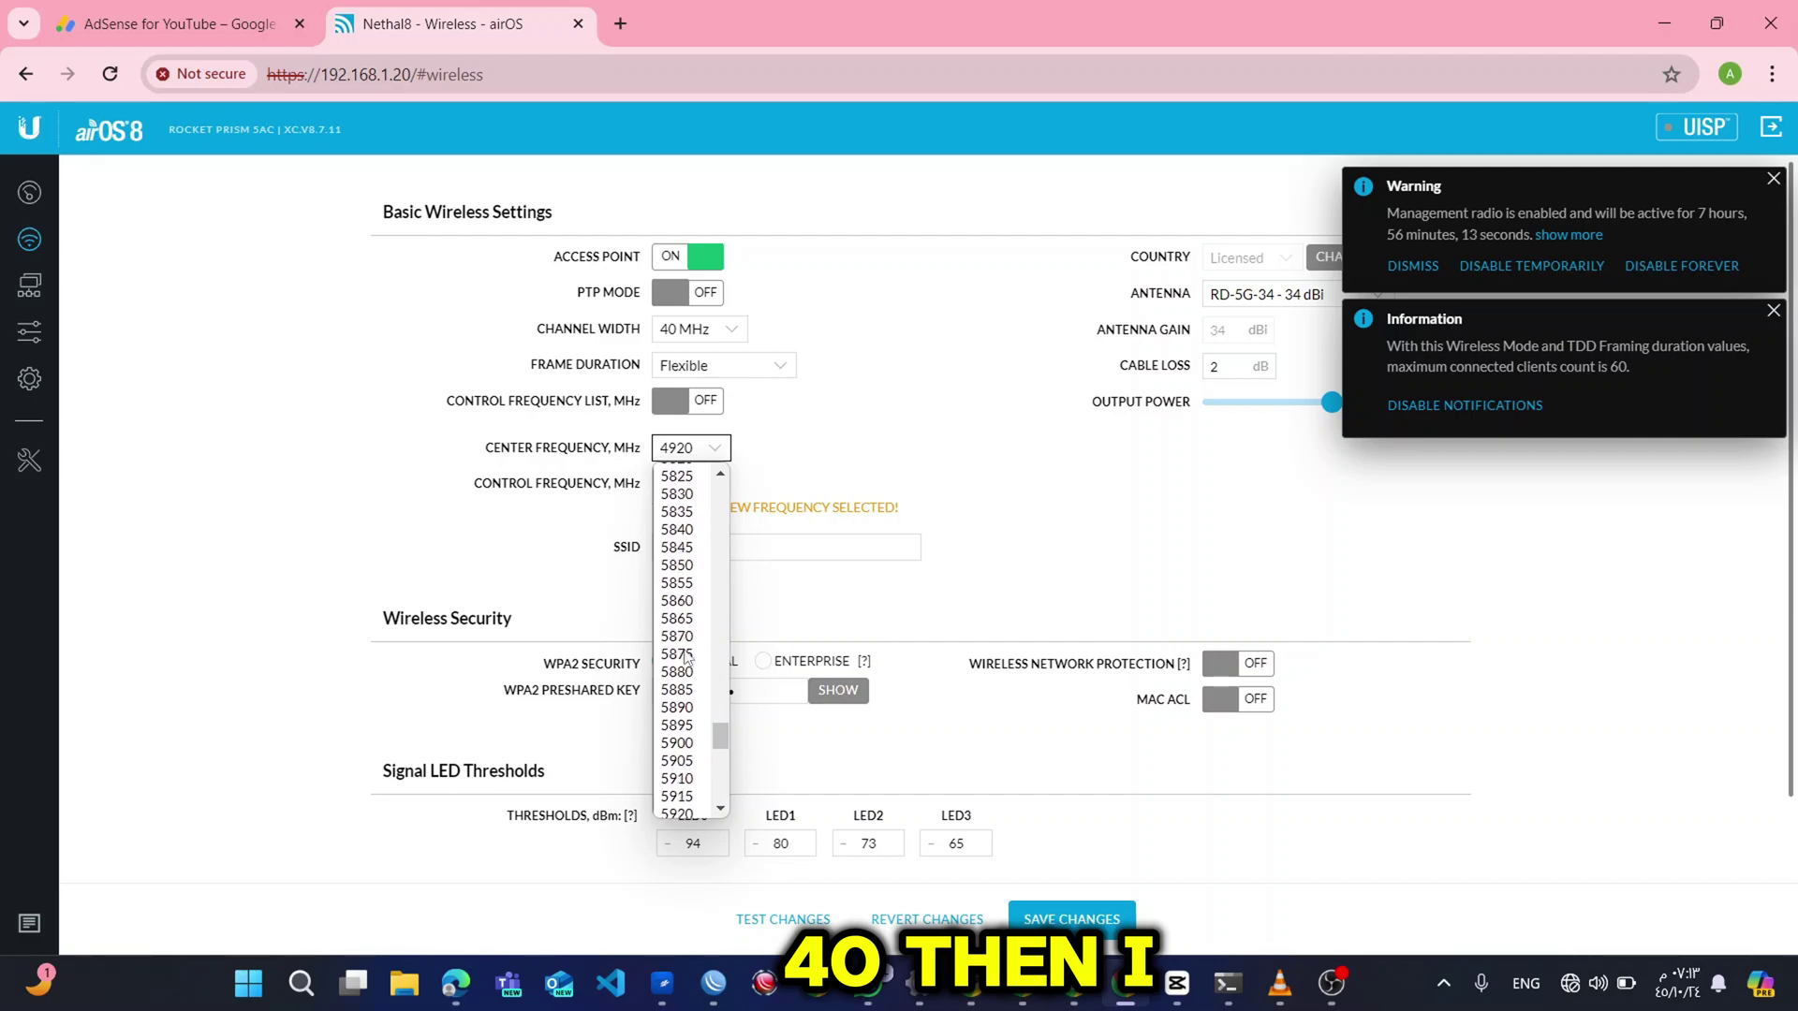
{"action": "left_click", "coordinate": [691, 548]}
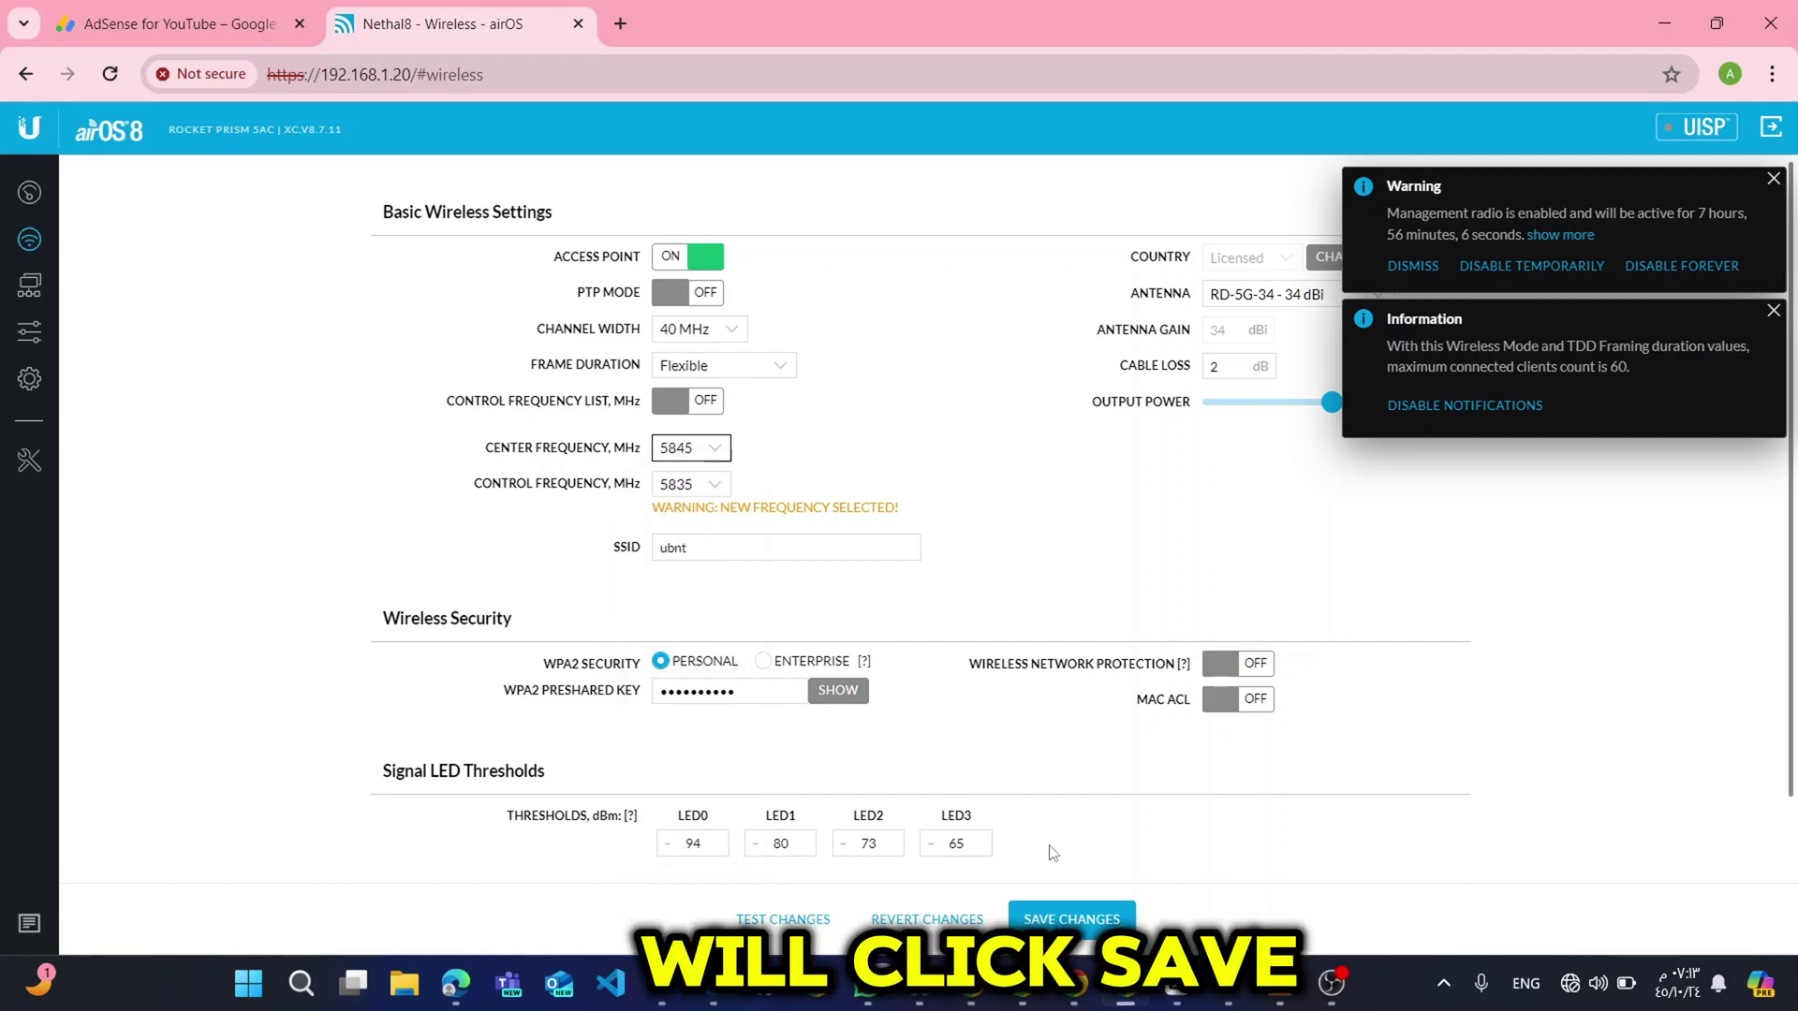
Save the wireless changes, dismiss the Warning and Information notices, then go to Network settings.
{"action": "left_click", "coordinate": [1065, 913]}
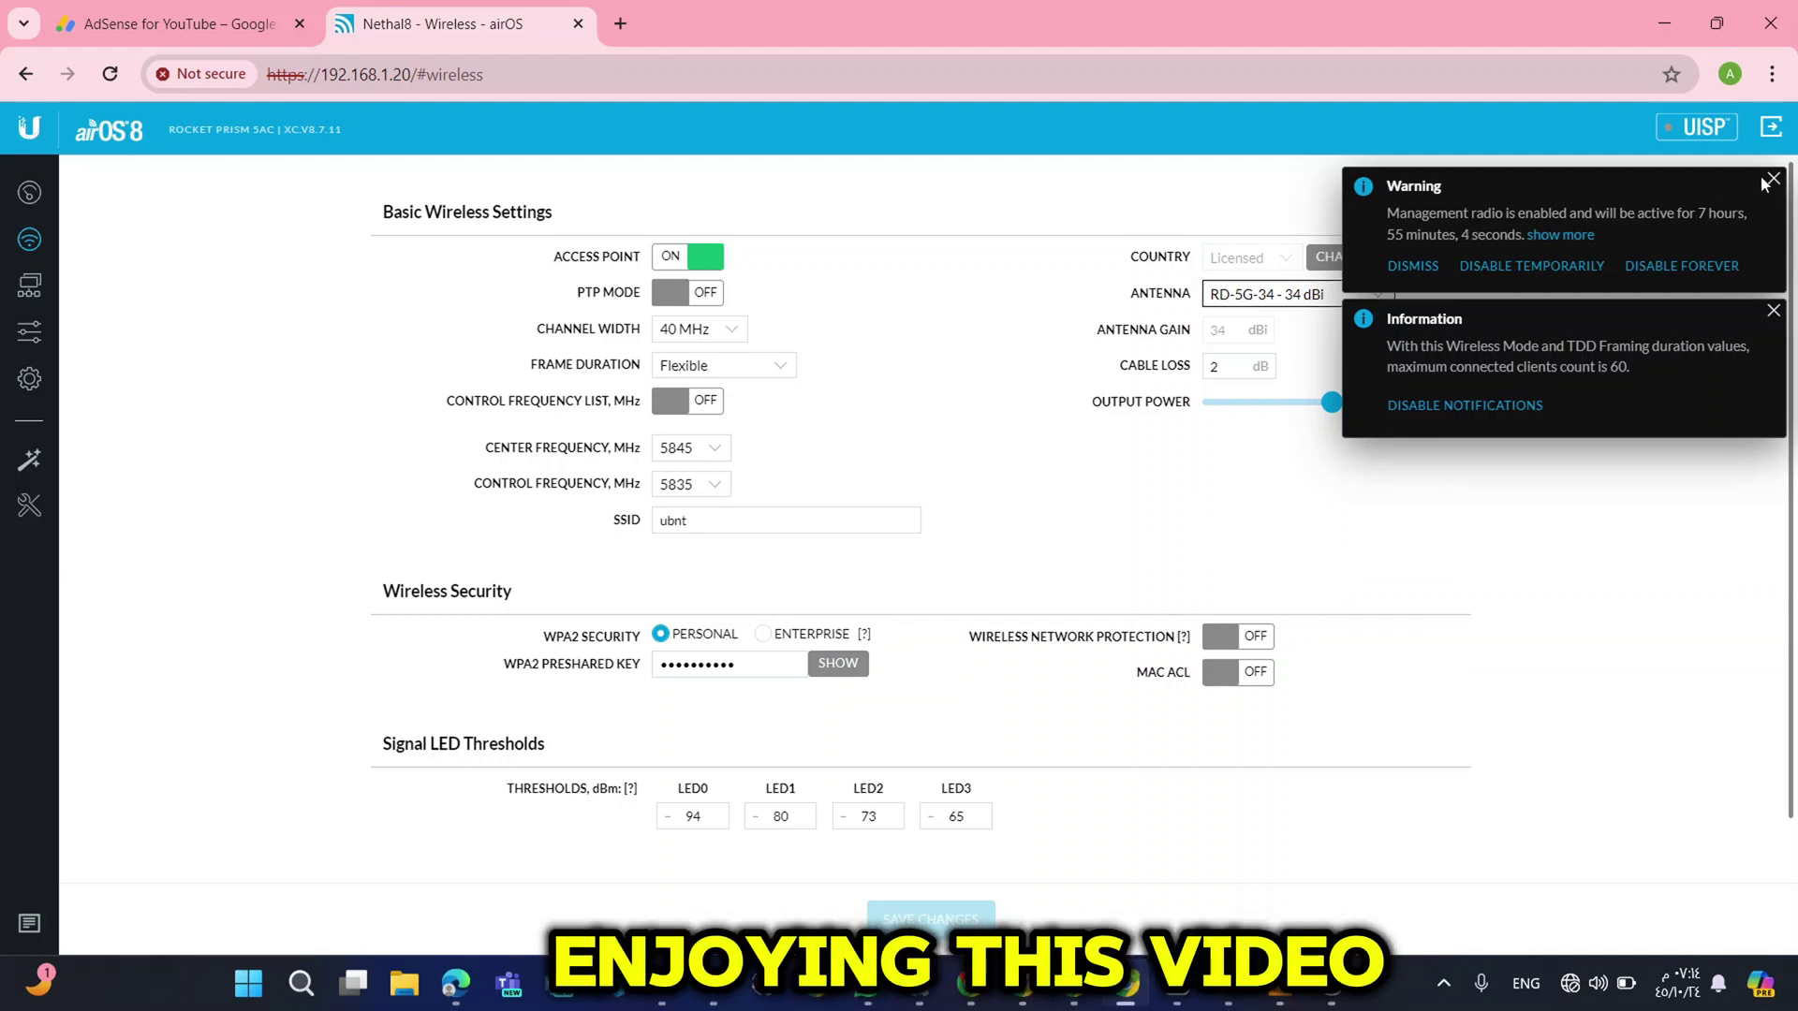
{"action": "left_click", "coordinate": [1772, 180]}
{"action": "left_click", "coordinate": [1774, 180]}
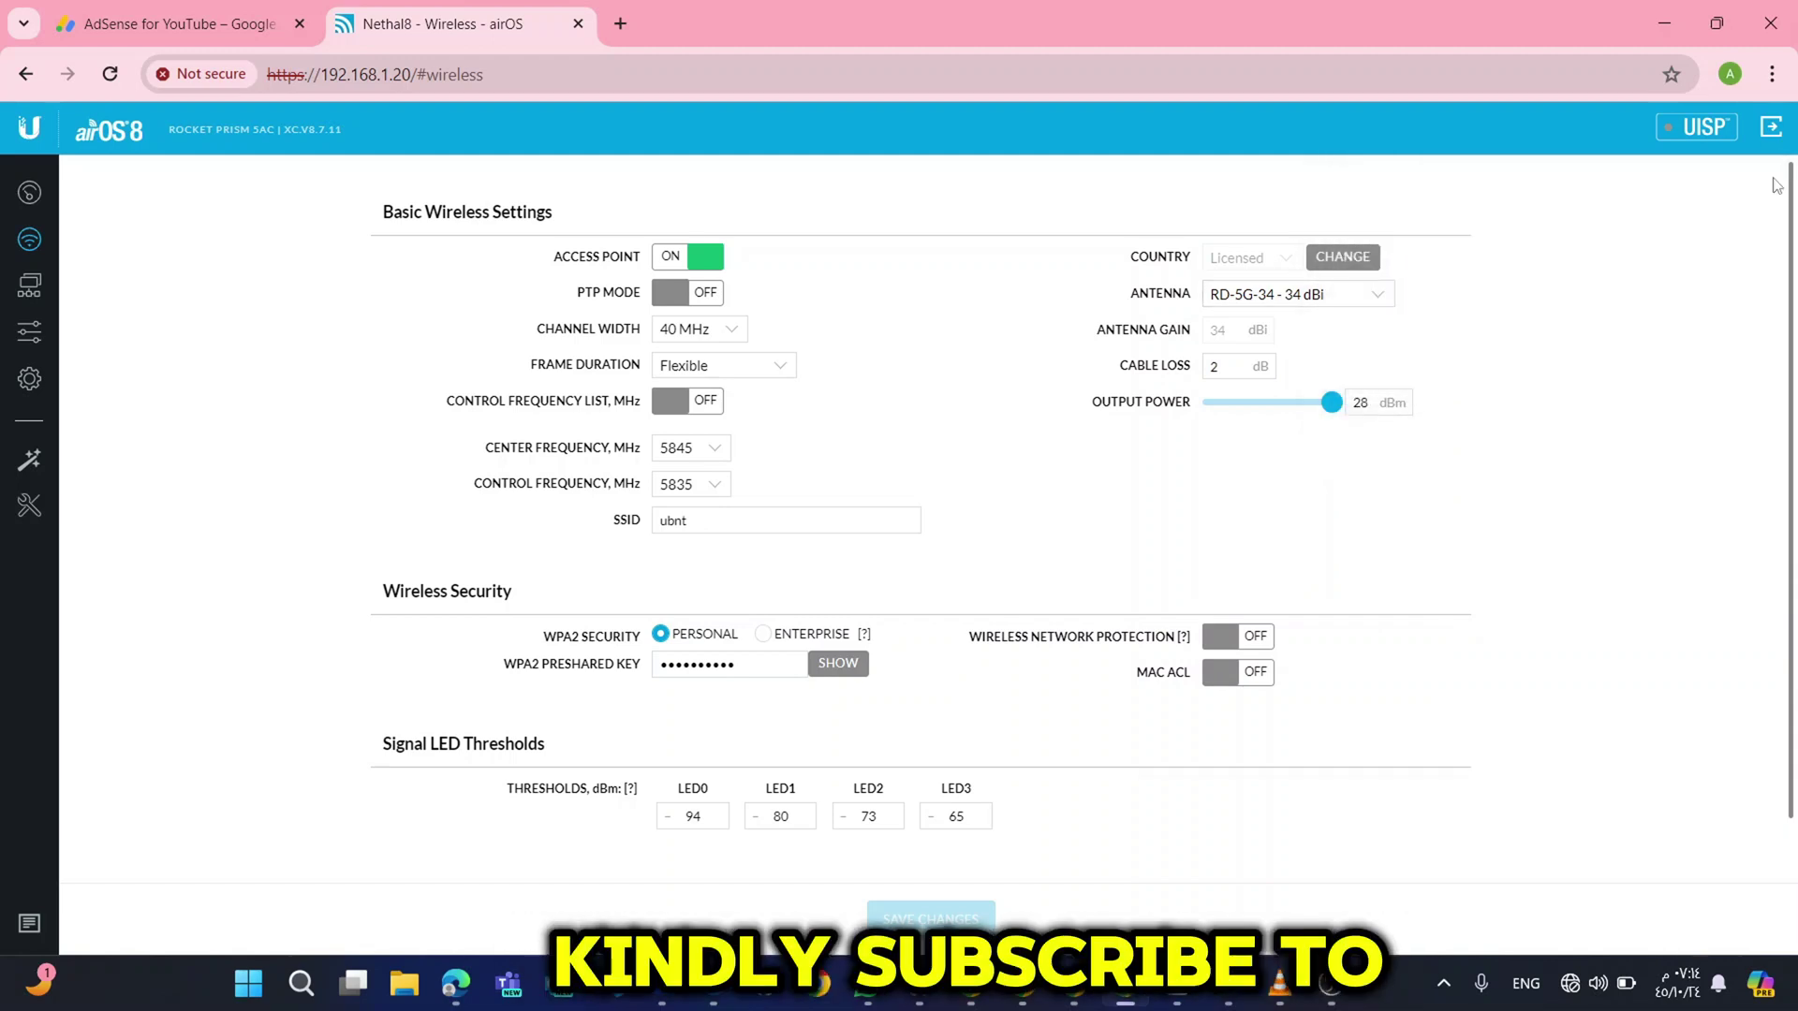
{"action": "scroll", "coordinate": [1174, 663], "scroll_direction": "down", "scroll_amount": 1}
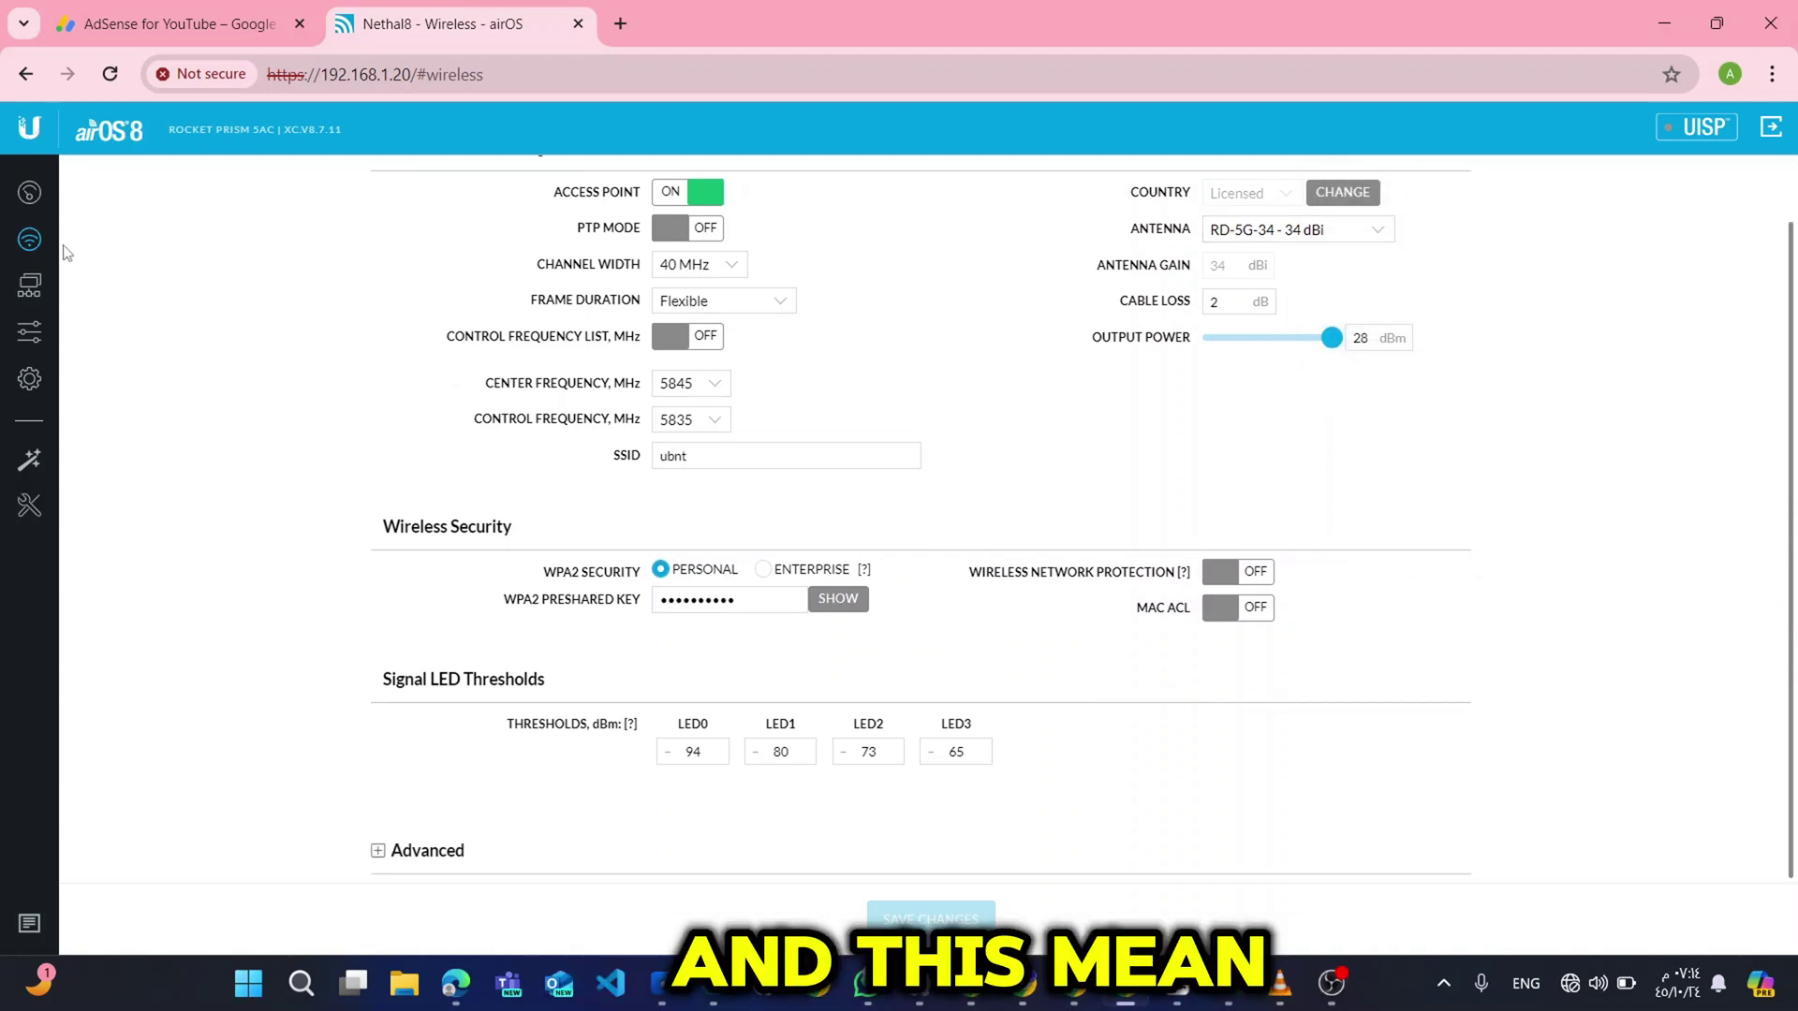
{"action": "left_click", "coordinate": [33, 281]}
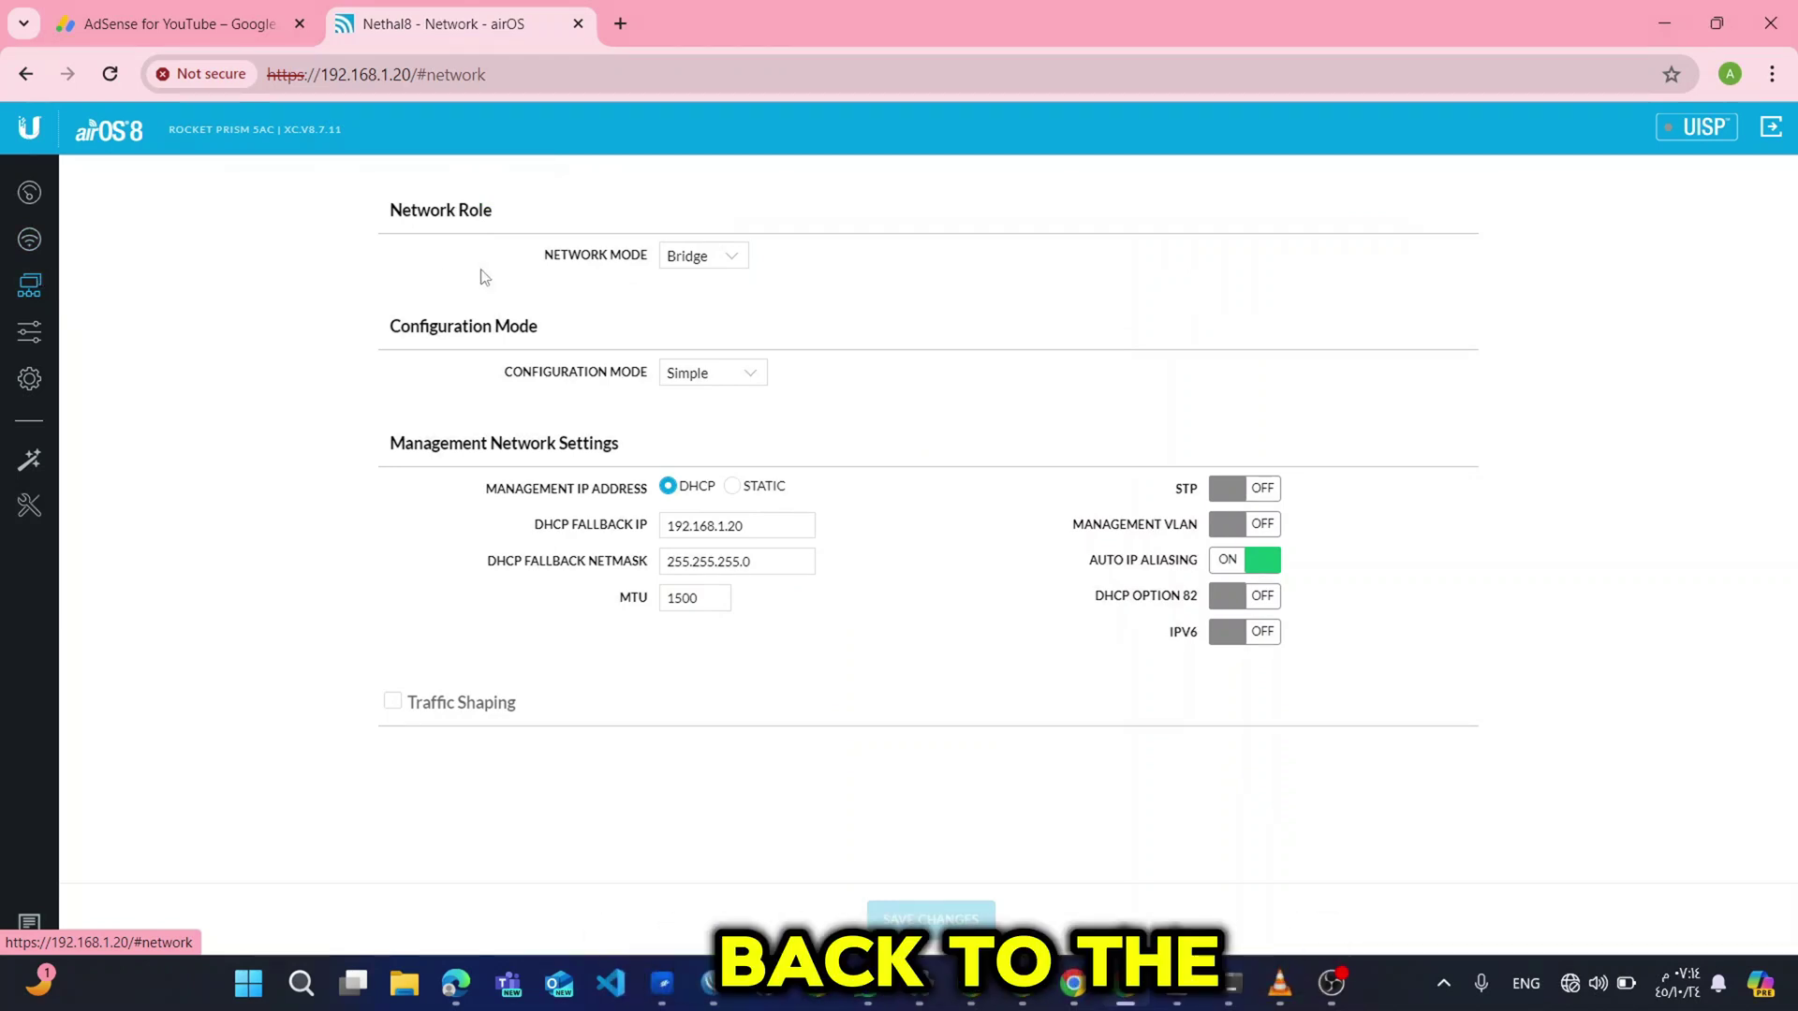
Set static management IP 172.16.11.123 with netmask 255.255.0.0.
{"action": "left_click", "coordinate": [731, 485]}
{"action": "left_click", "coordinate": [724, 527]}
{"action": "left_click_drag", "start_coordinate": [724, 527], "coordinate": [422, 485]}
{"action": "type", "text": "172"}
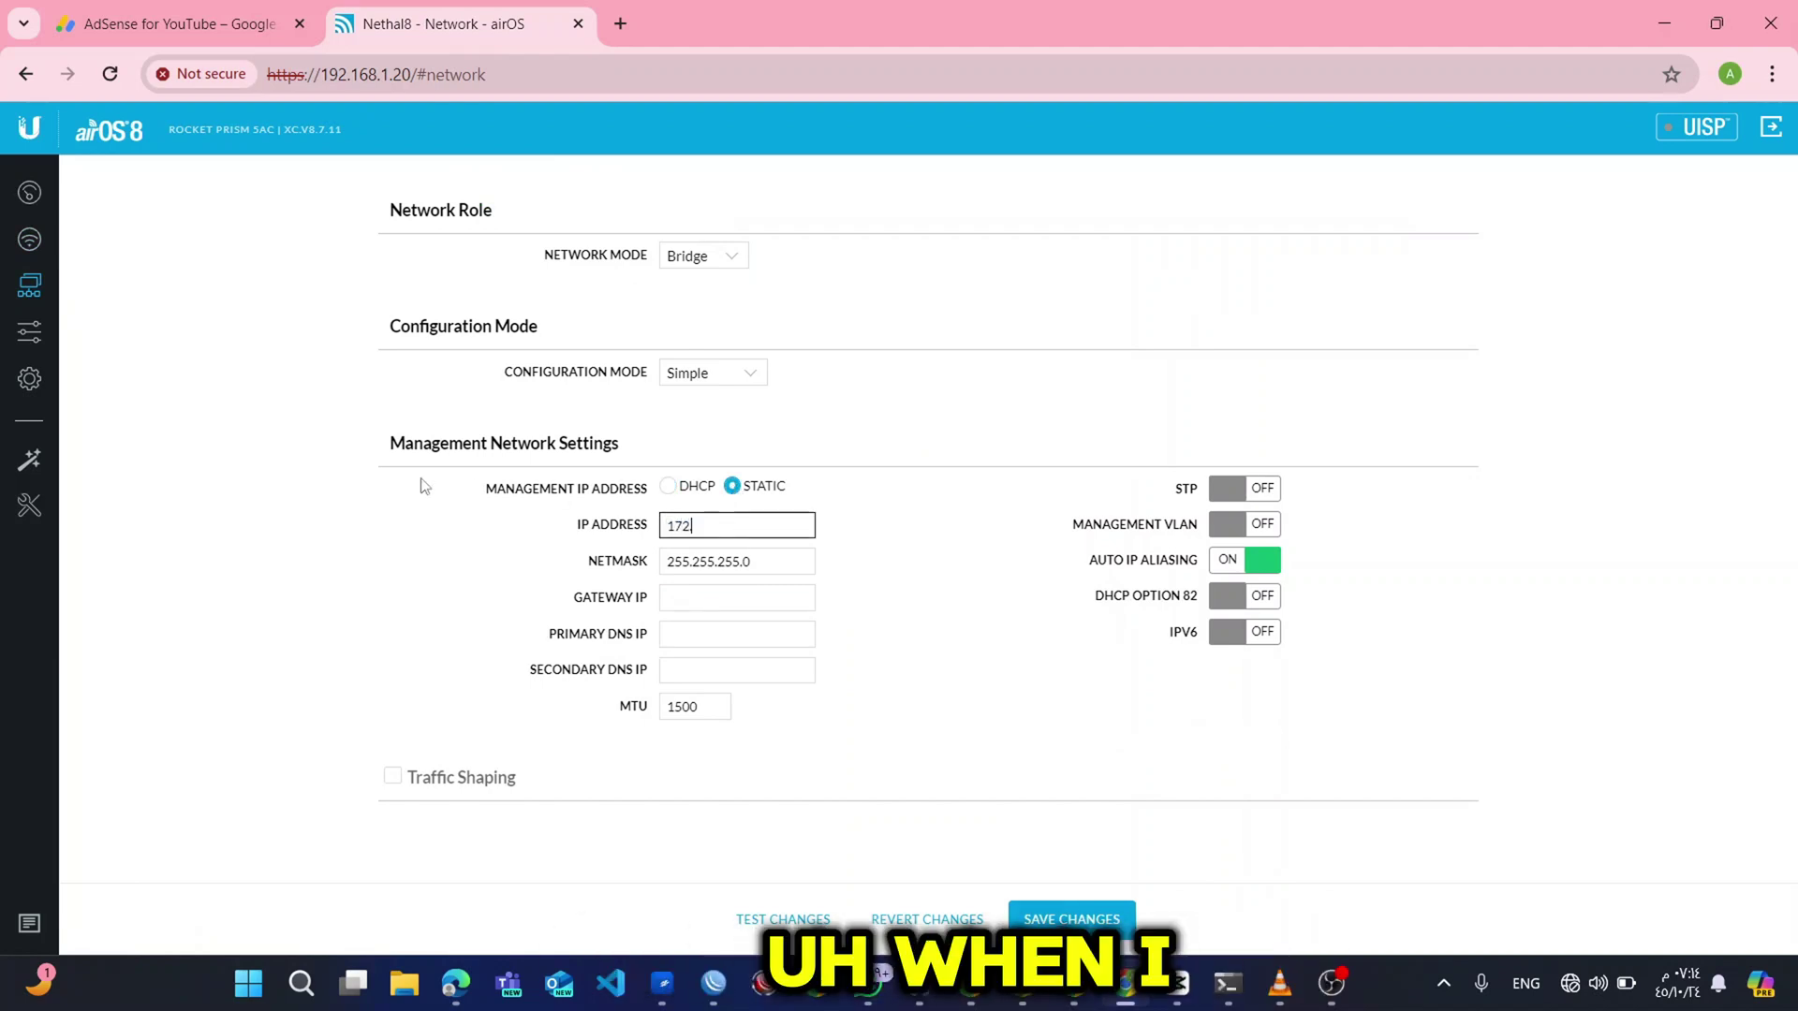
{"action": "type", "text": ".16.11"}
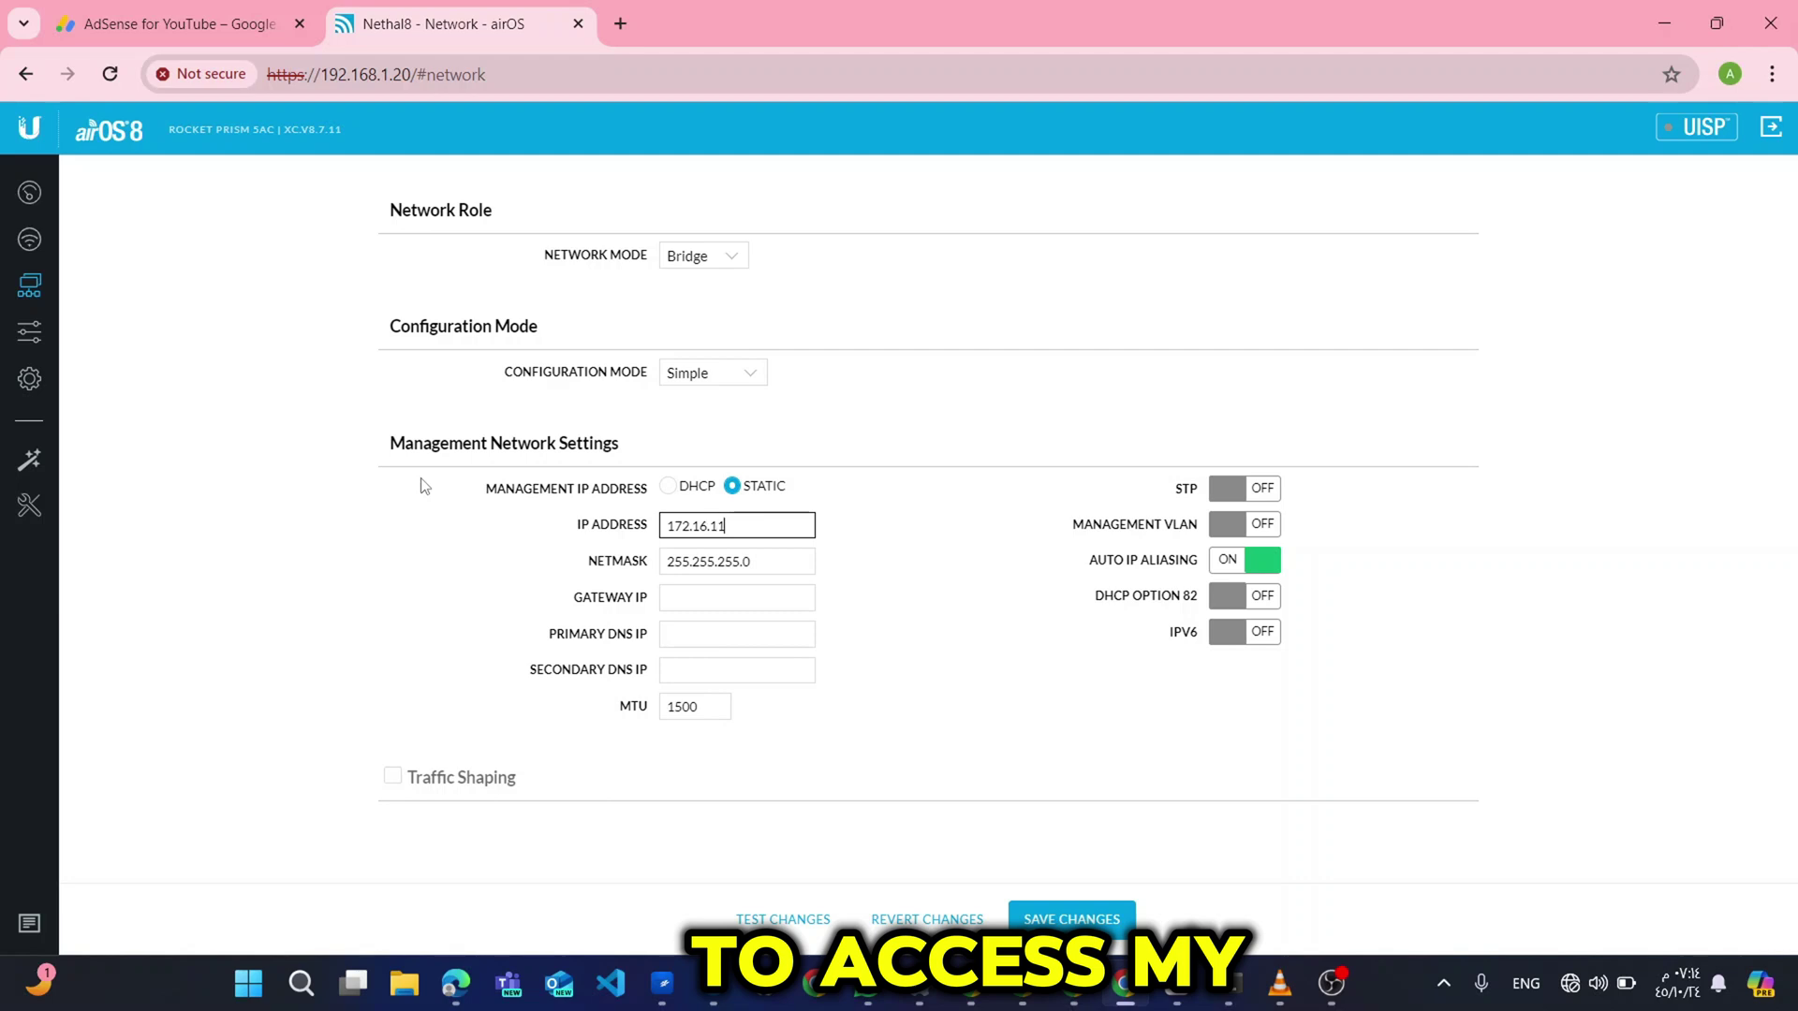
{"action": "type", "text": "23"}
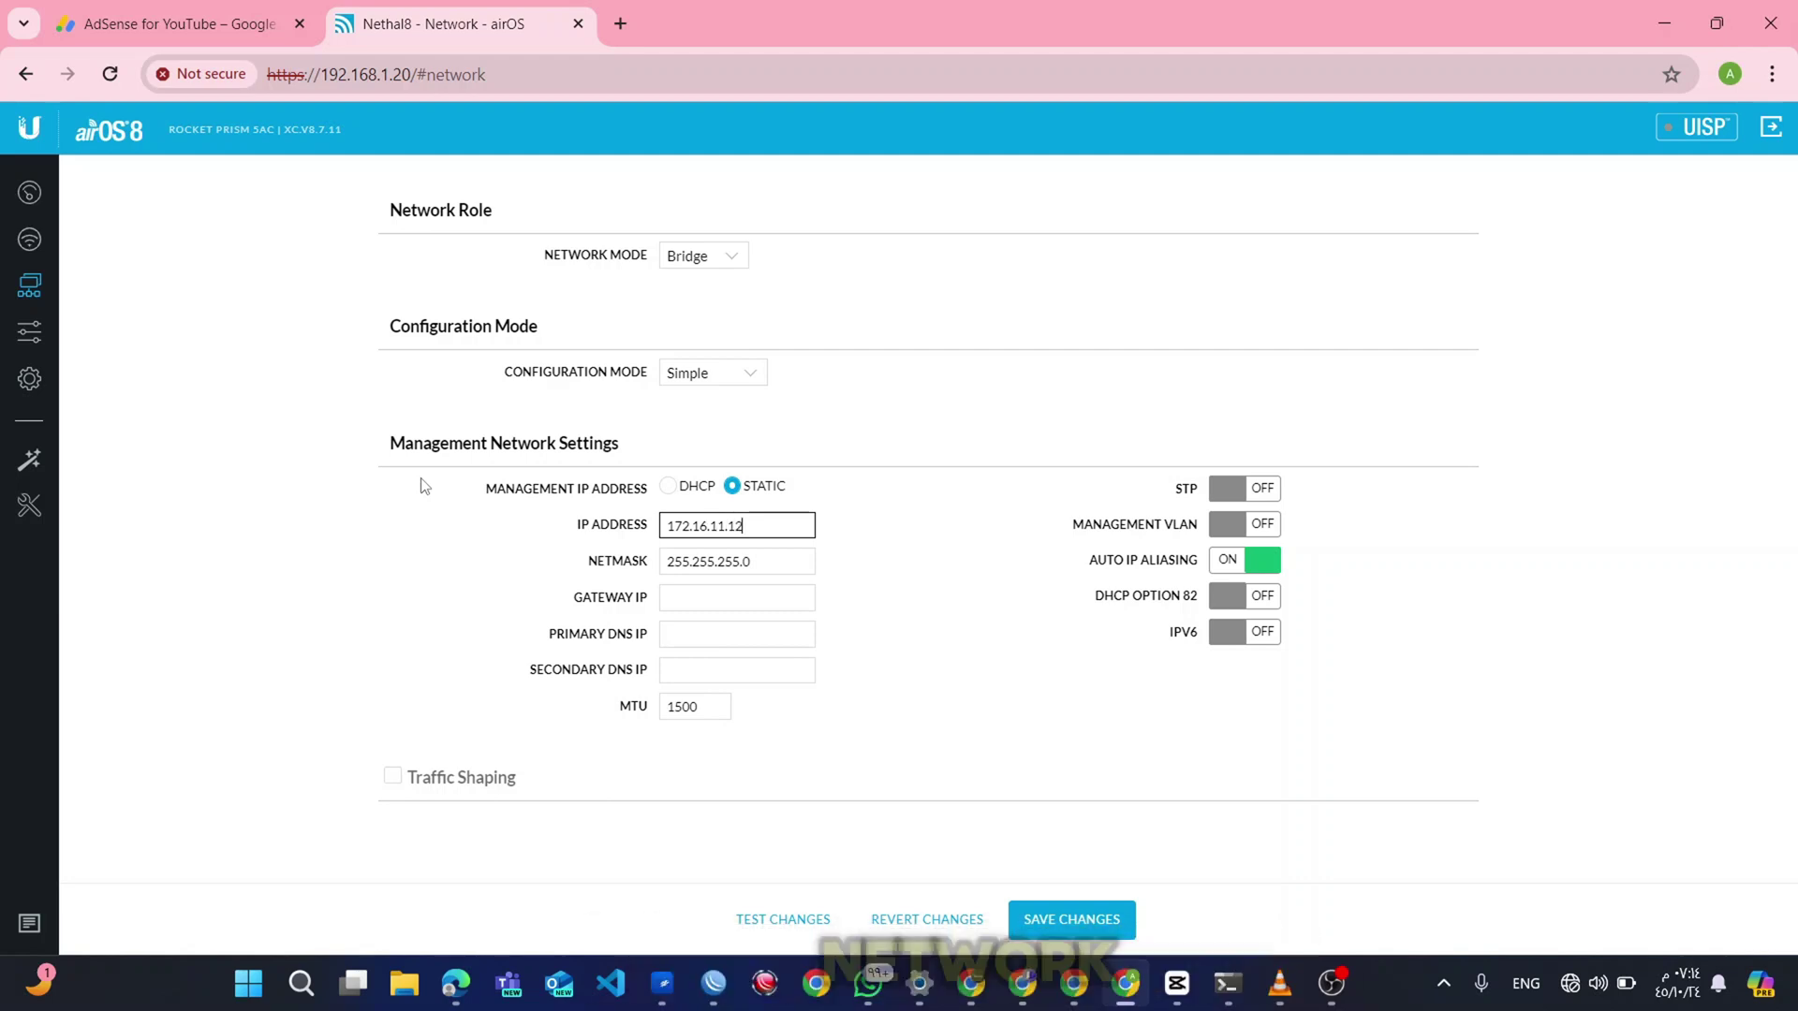
{"action": "left_click", "coordinate": [746, 559]}
{"action": "key", "text": "BackSpace"}
{"action": "key", "text": "BackSpace"}
{"action": "key", "text": "BackSpace"}
{"action": "type", "text": ".0.0"}
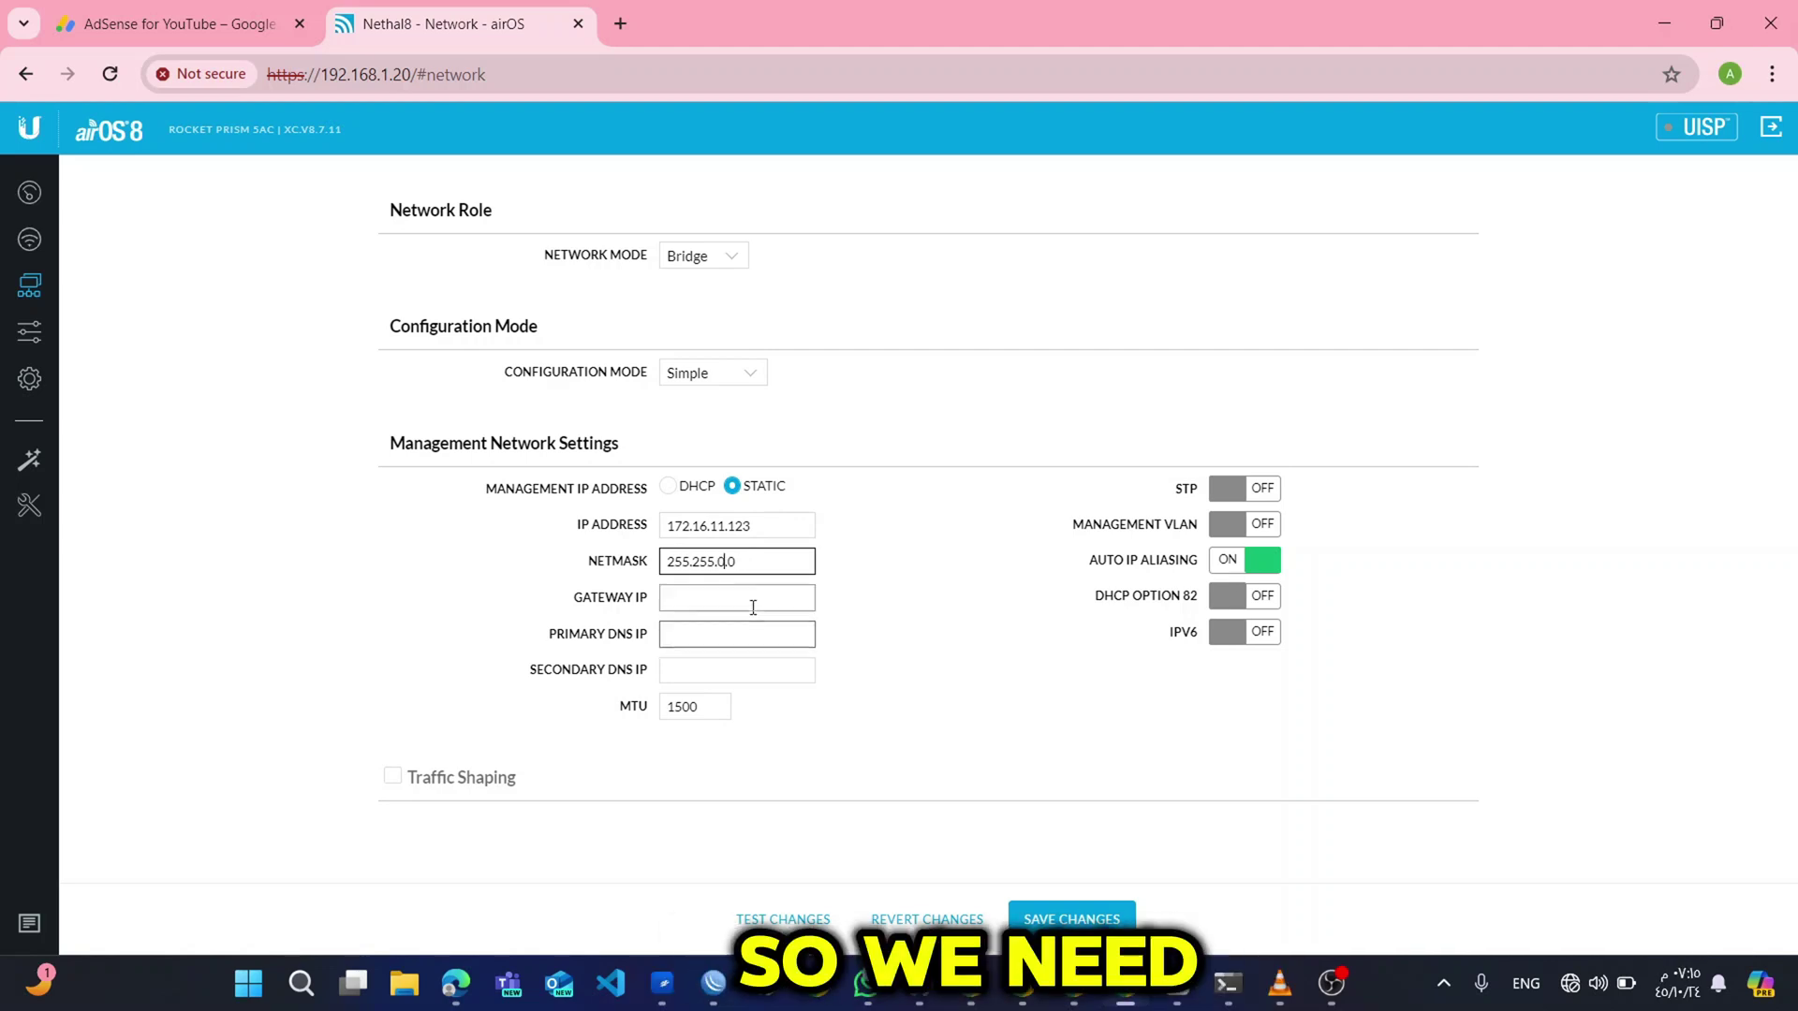
Enter gateway 172.16.0.1, save, then reload the Wireless settings page.
{"action": "left_click", "coordinate": [749, 596]}
{"action": "type", "text": "17"}
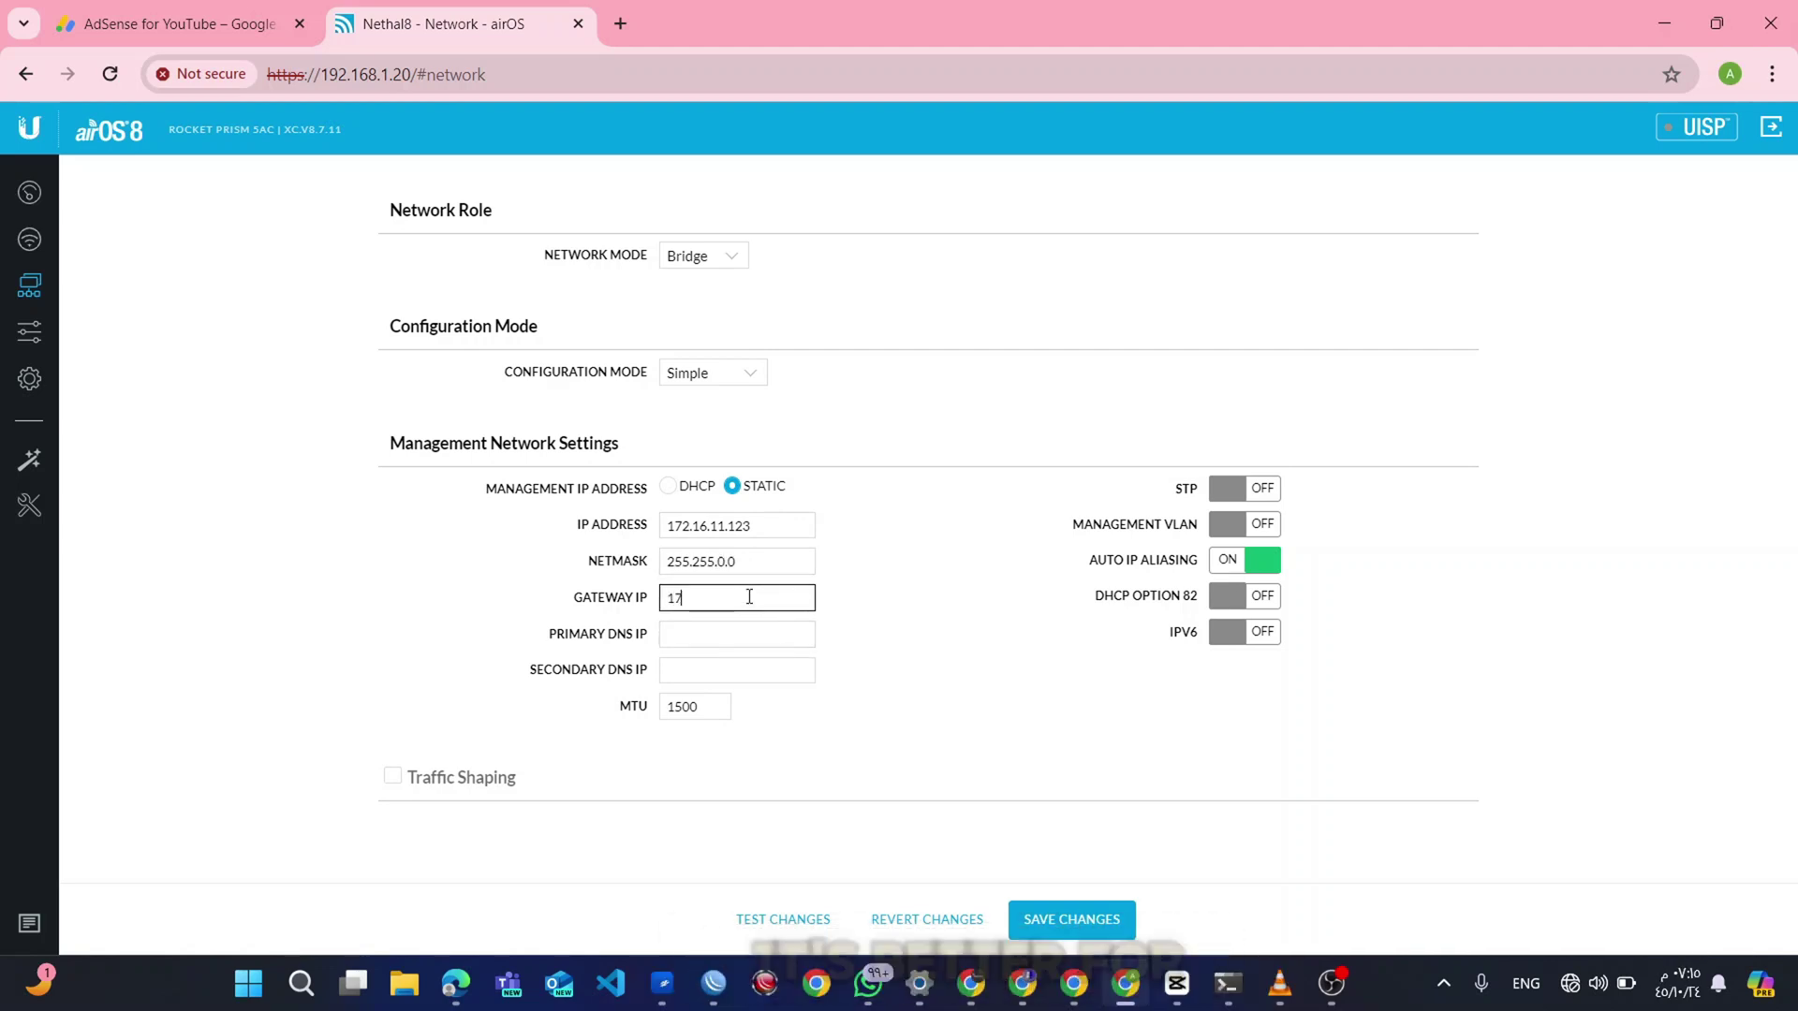
{"action": "type", "text": "2.17"}
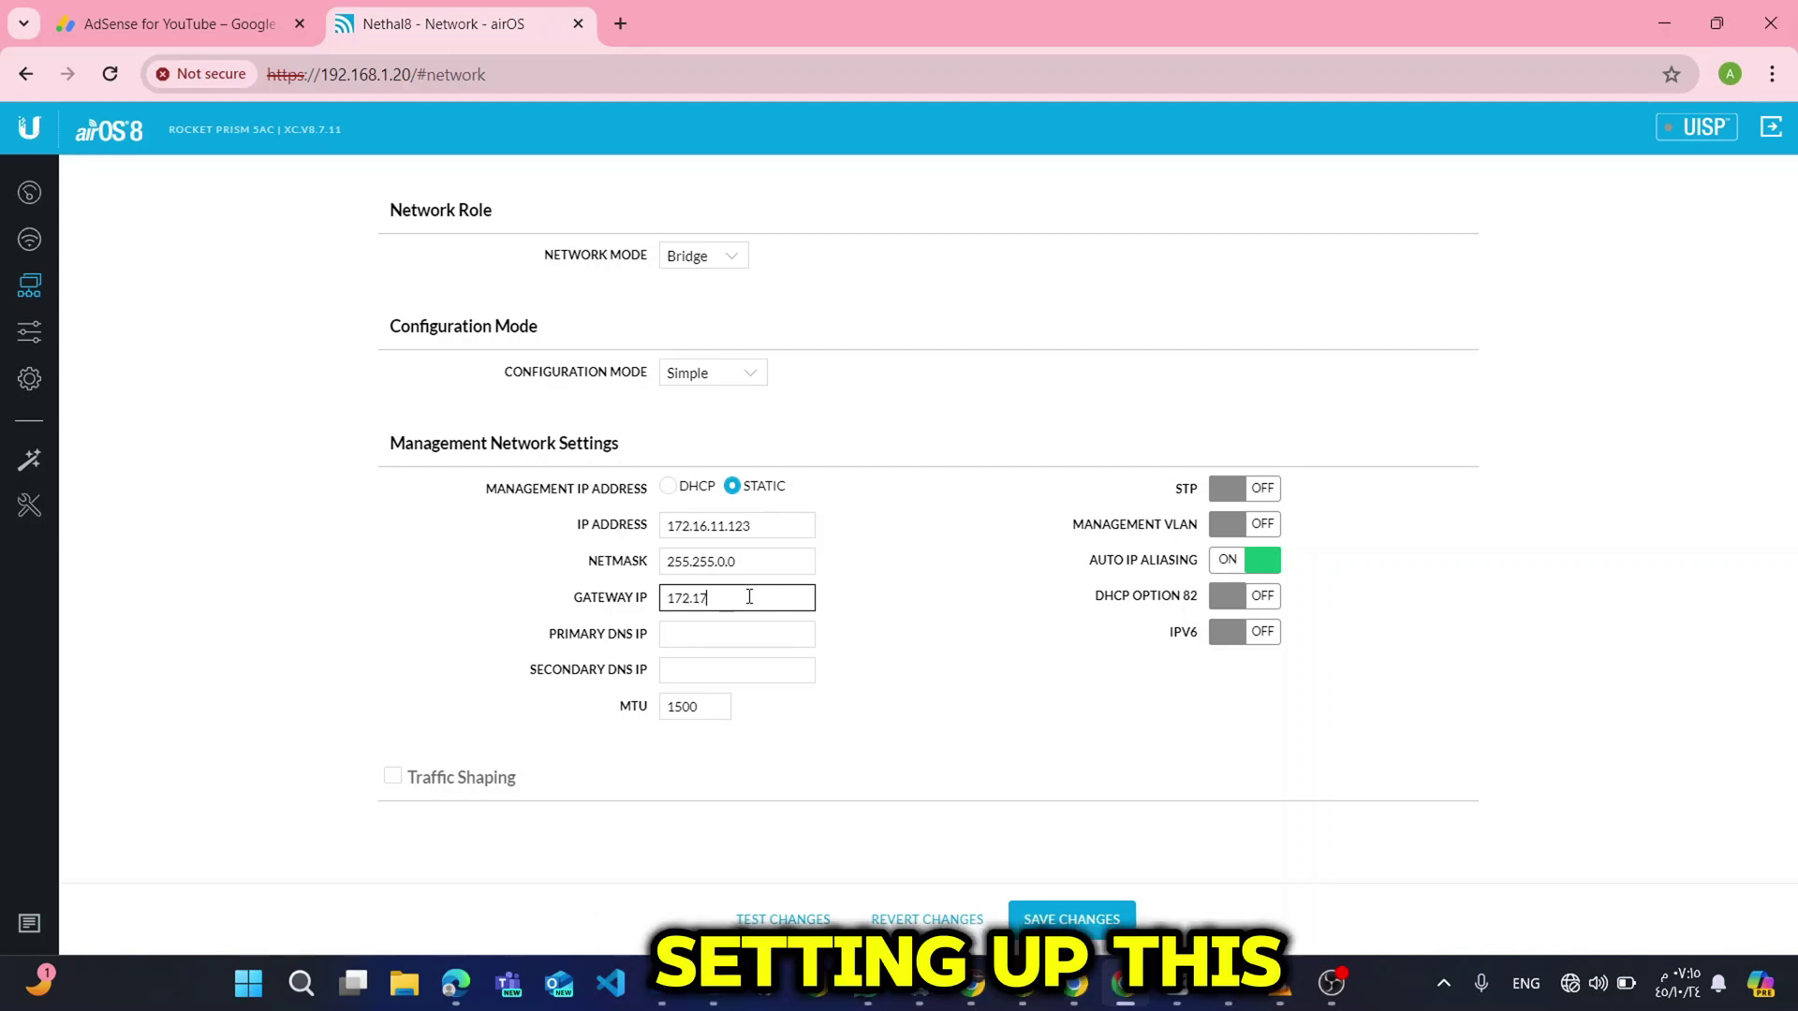
{"action": "type", "text": "6."}
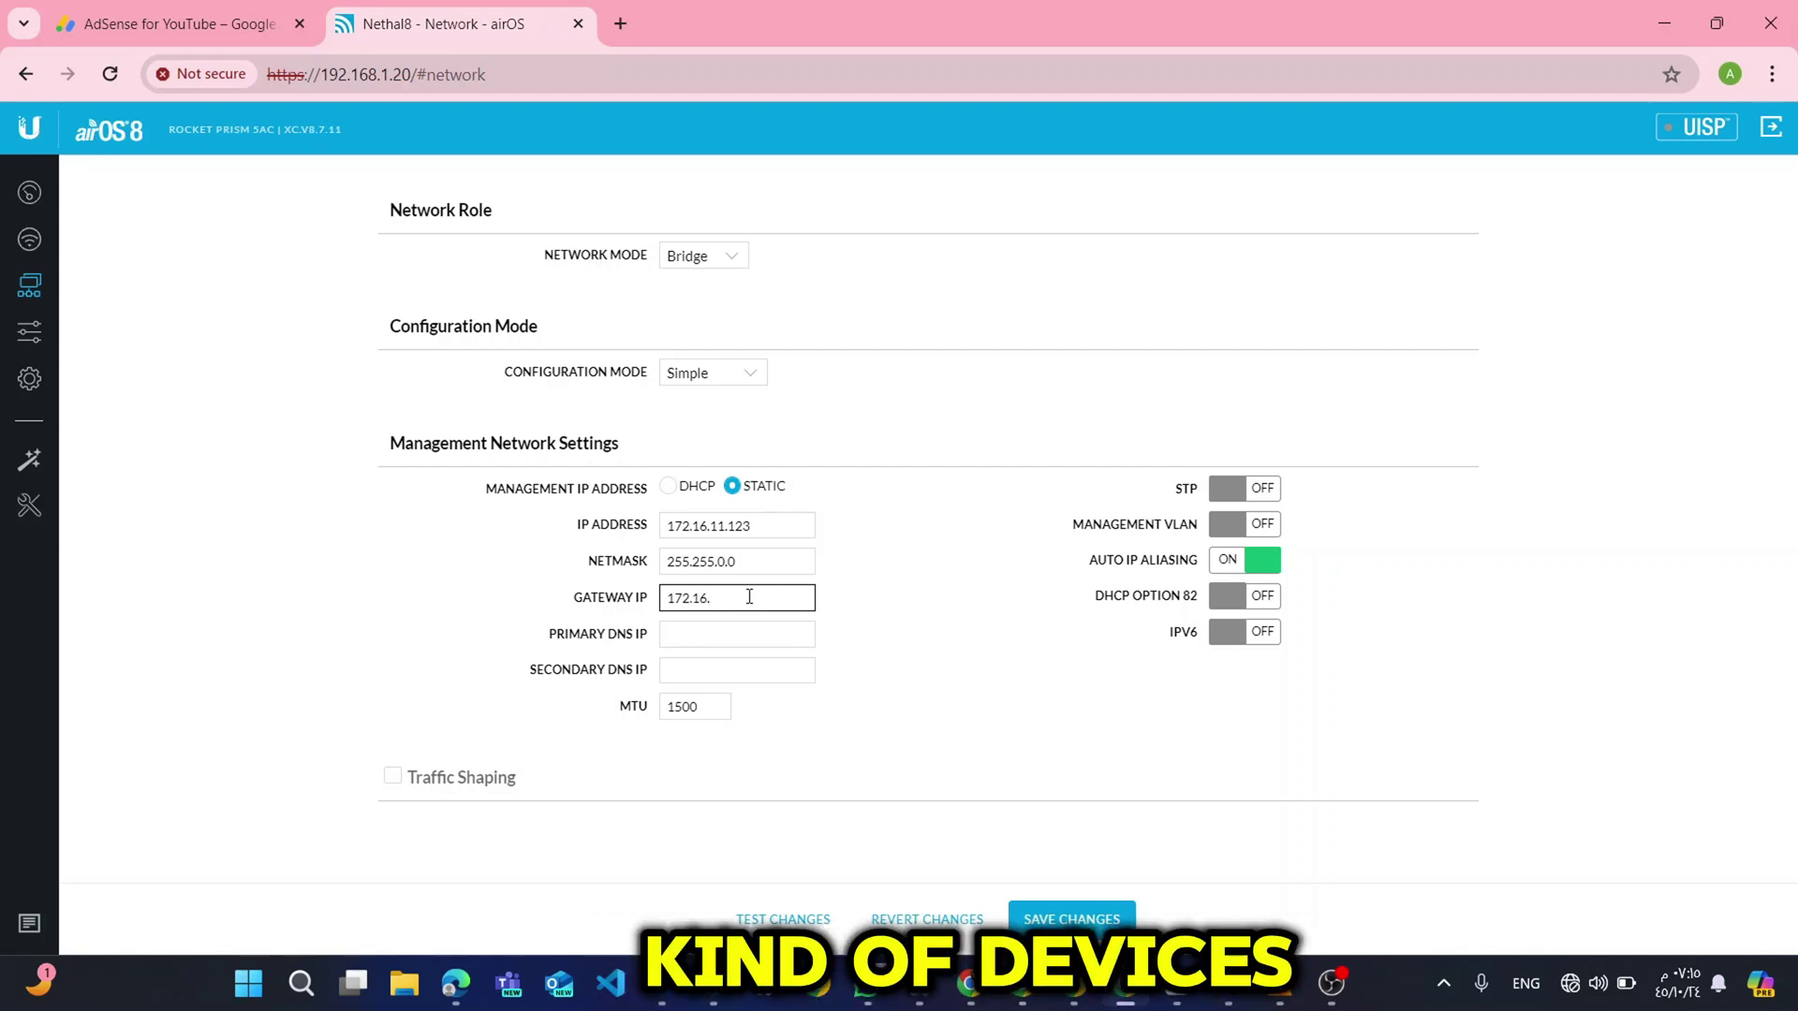
{"action": "key", "text": "BackSpace"}
{"action": "key", "text": "BackSpace"}
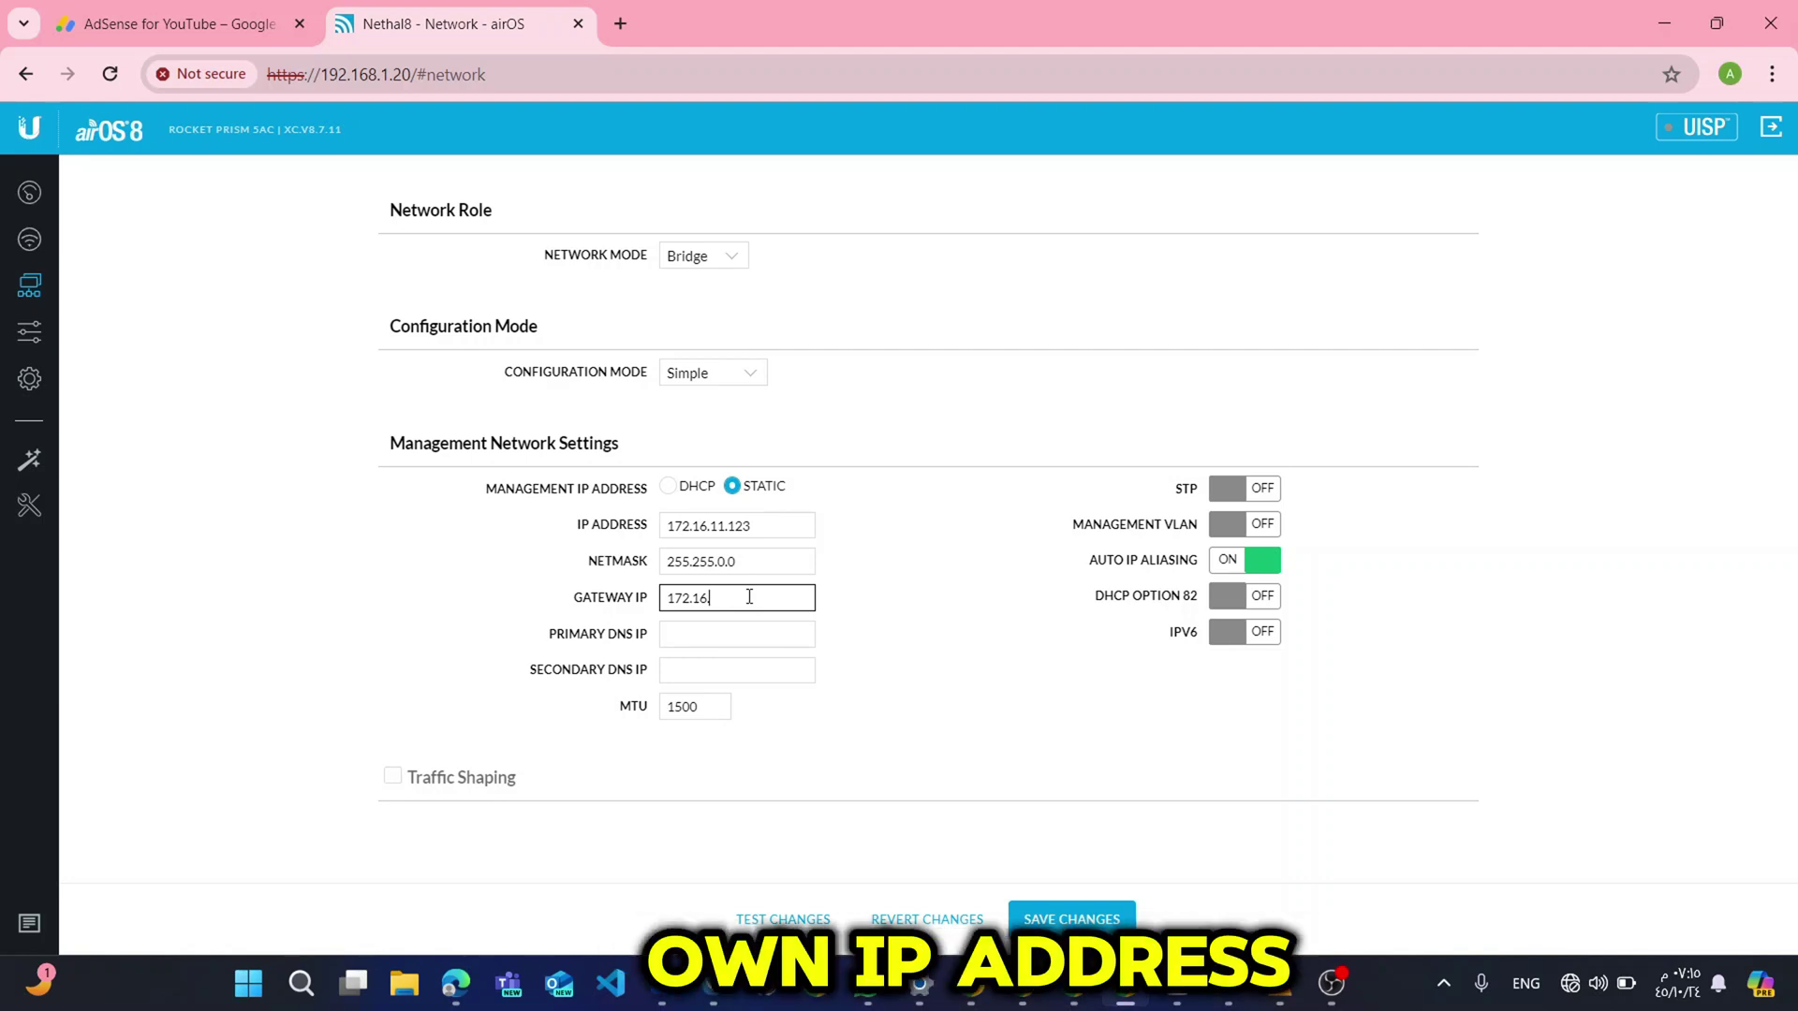
{"action": "type", "text": ".0"}
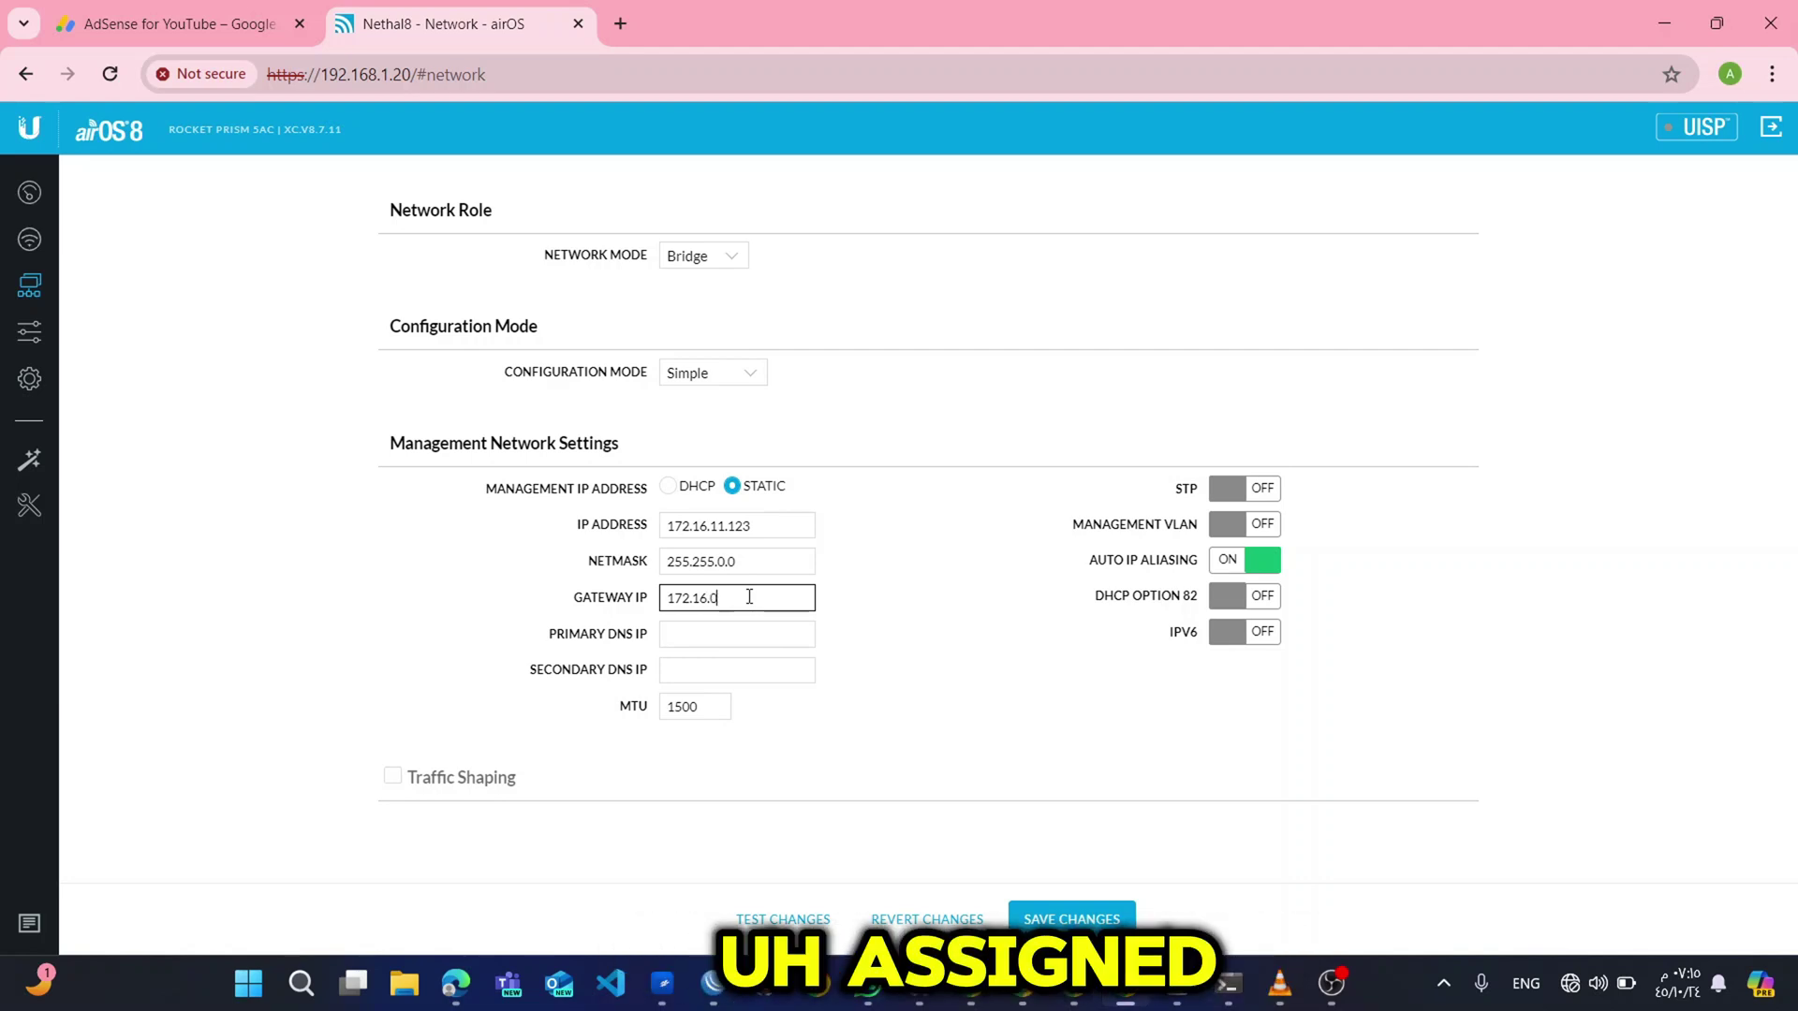
{"action": "type", "text": ".1"}
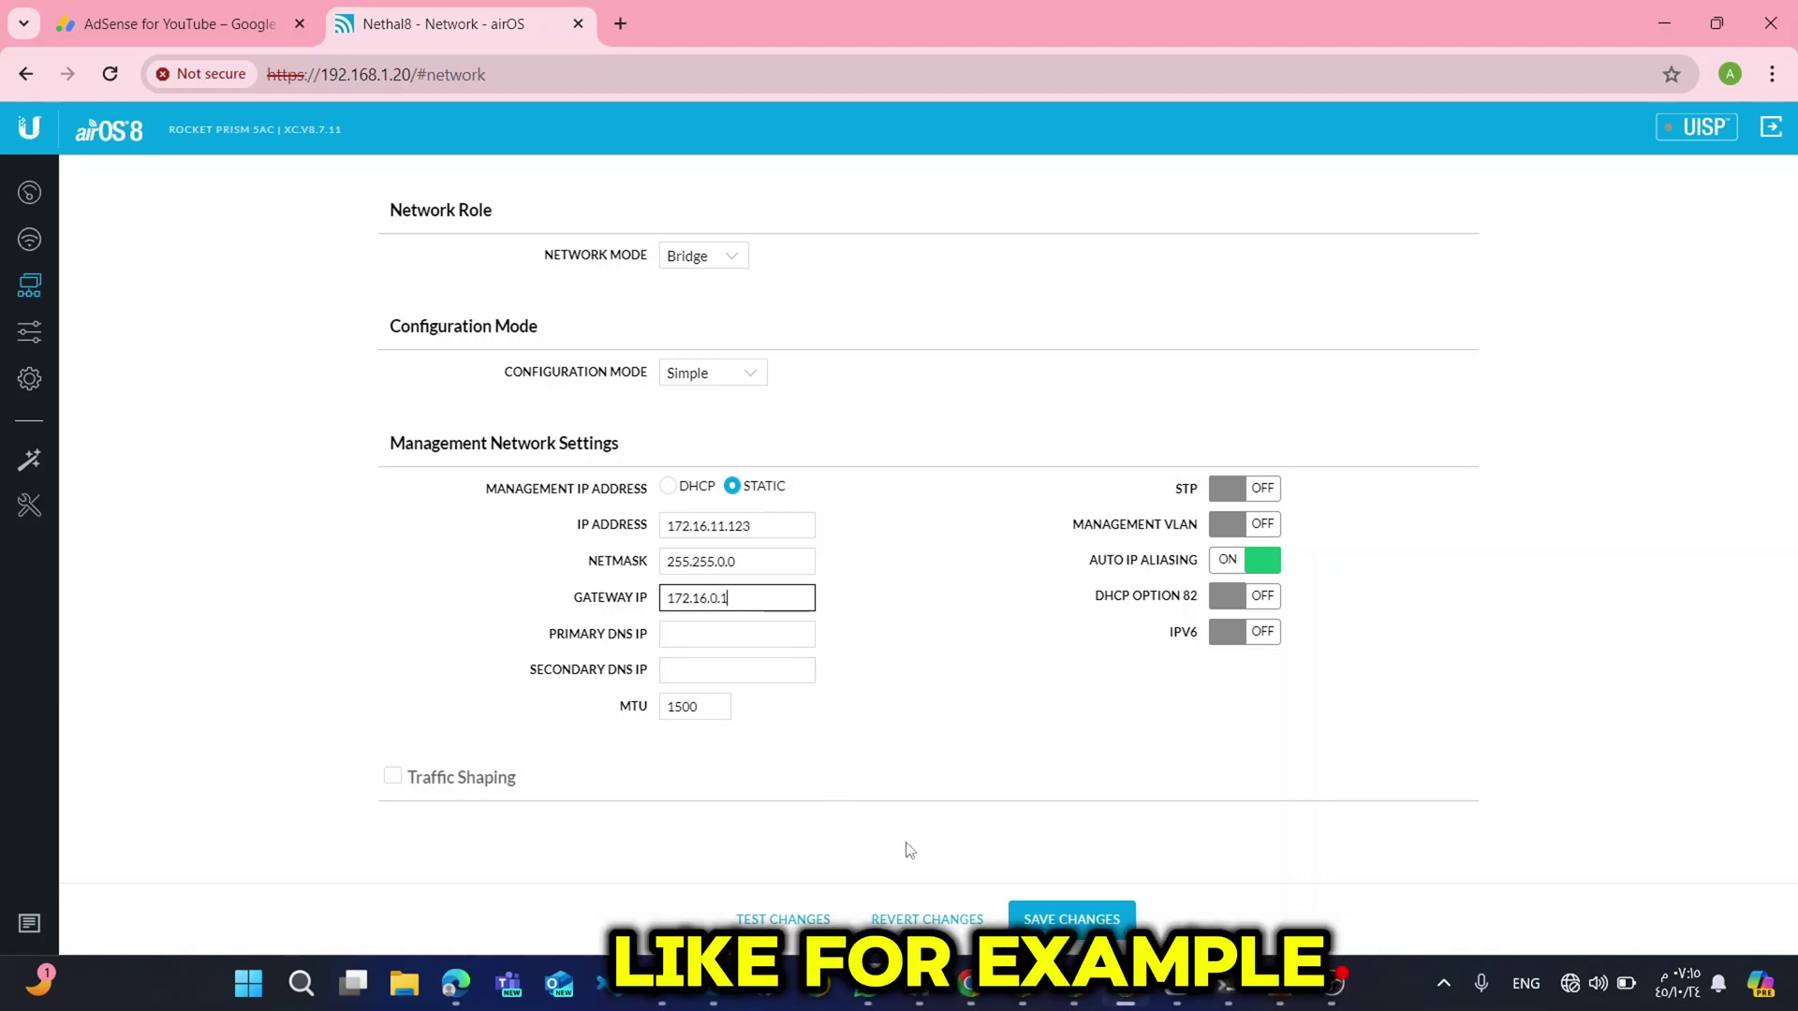
{"action": "left_click", "coordinate": [1025, 920]}
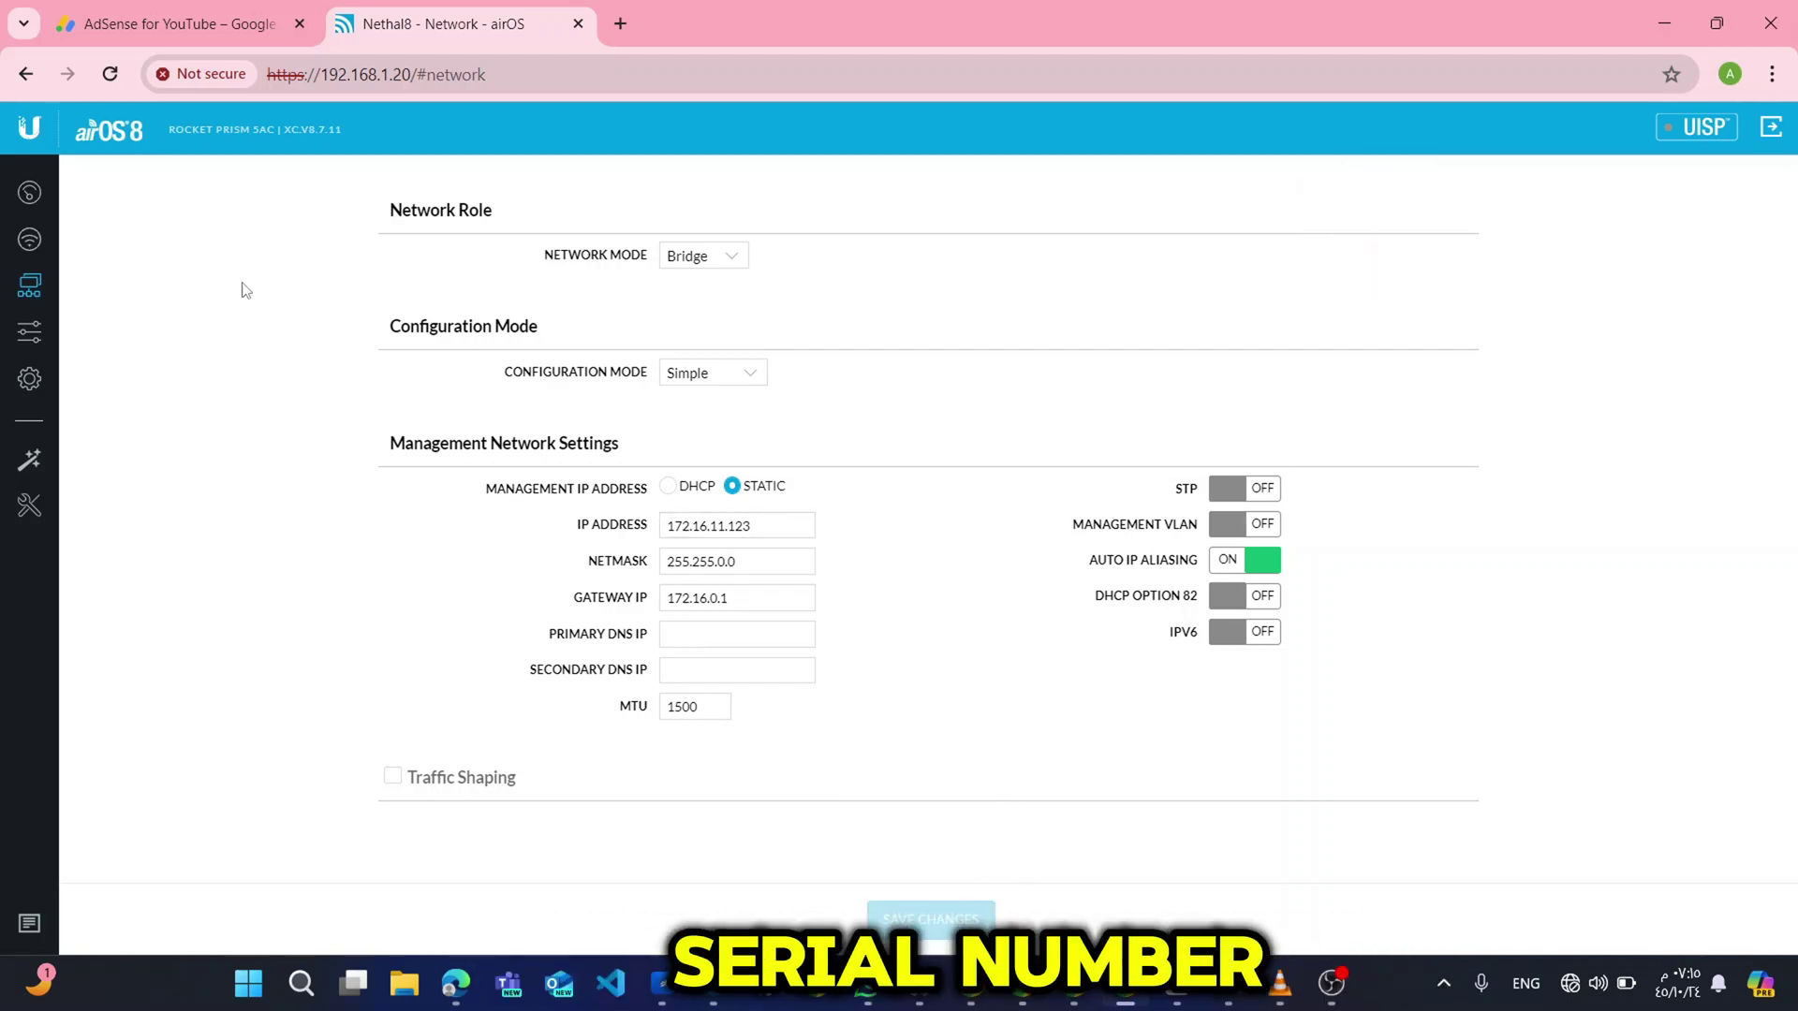
{"action": "left_click", "coordinate": [30, 241]}
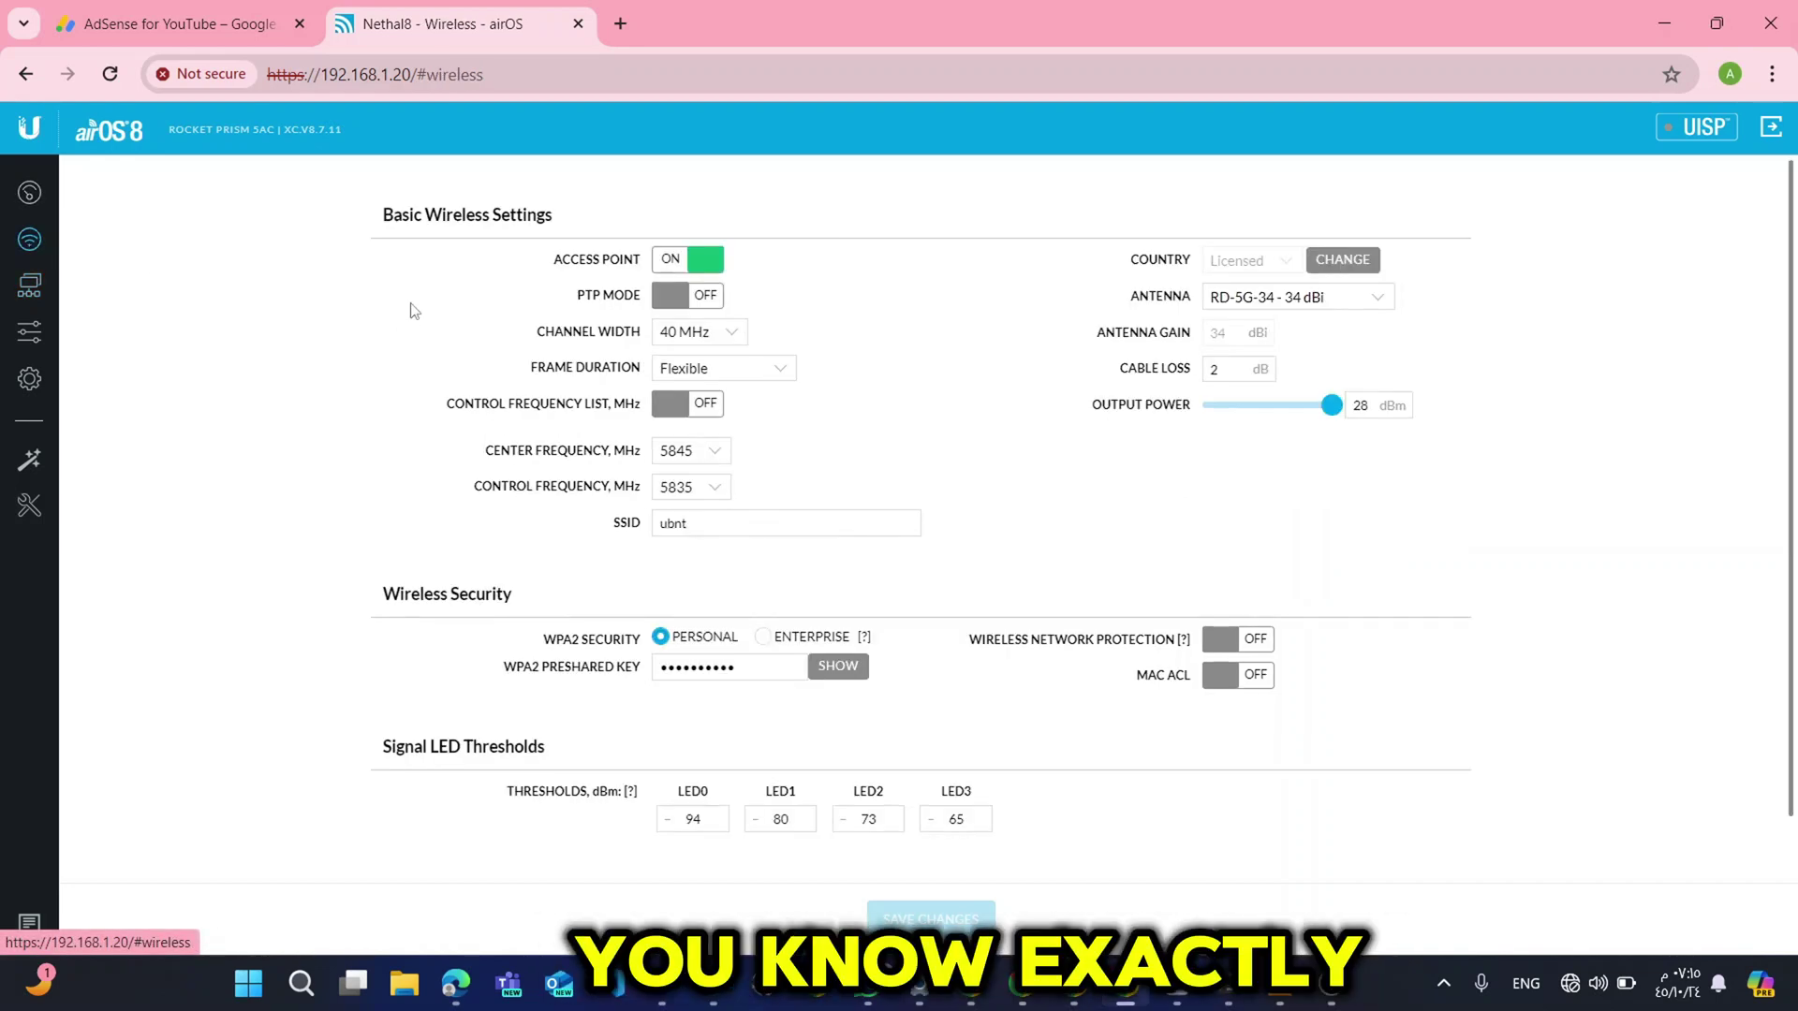
{"action": "left_click", "coordinate": [113, 75]}
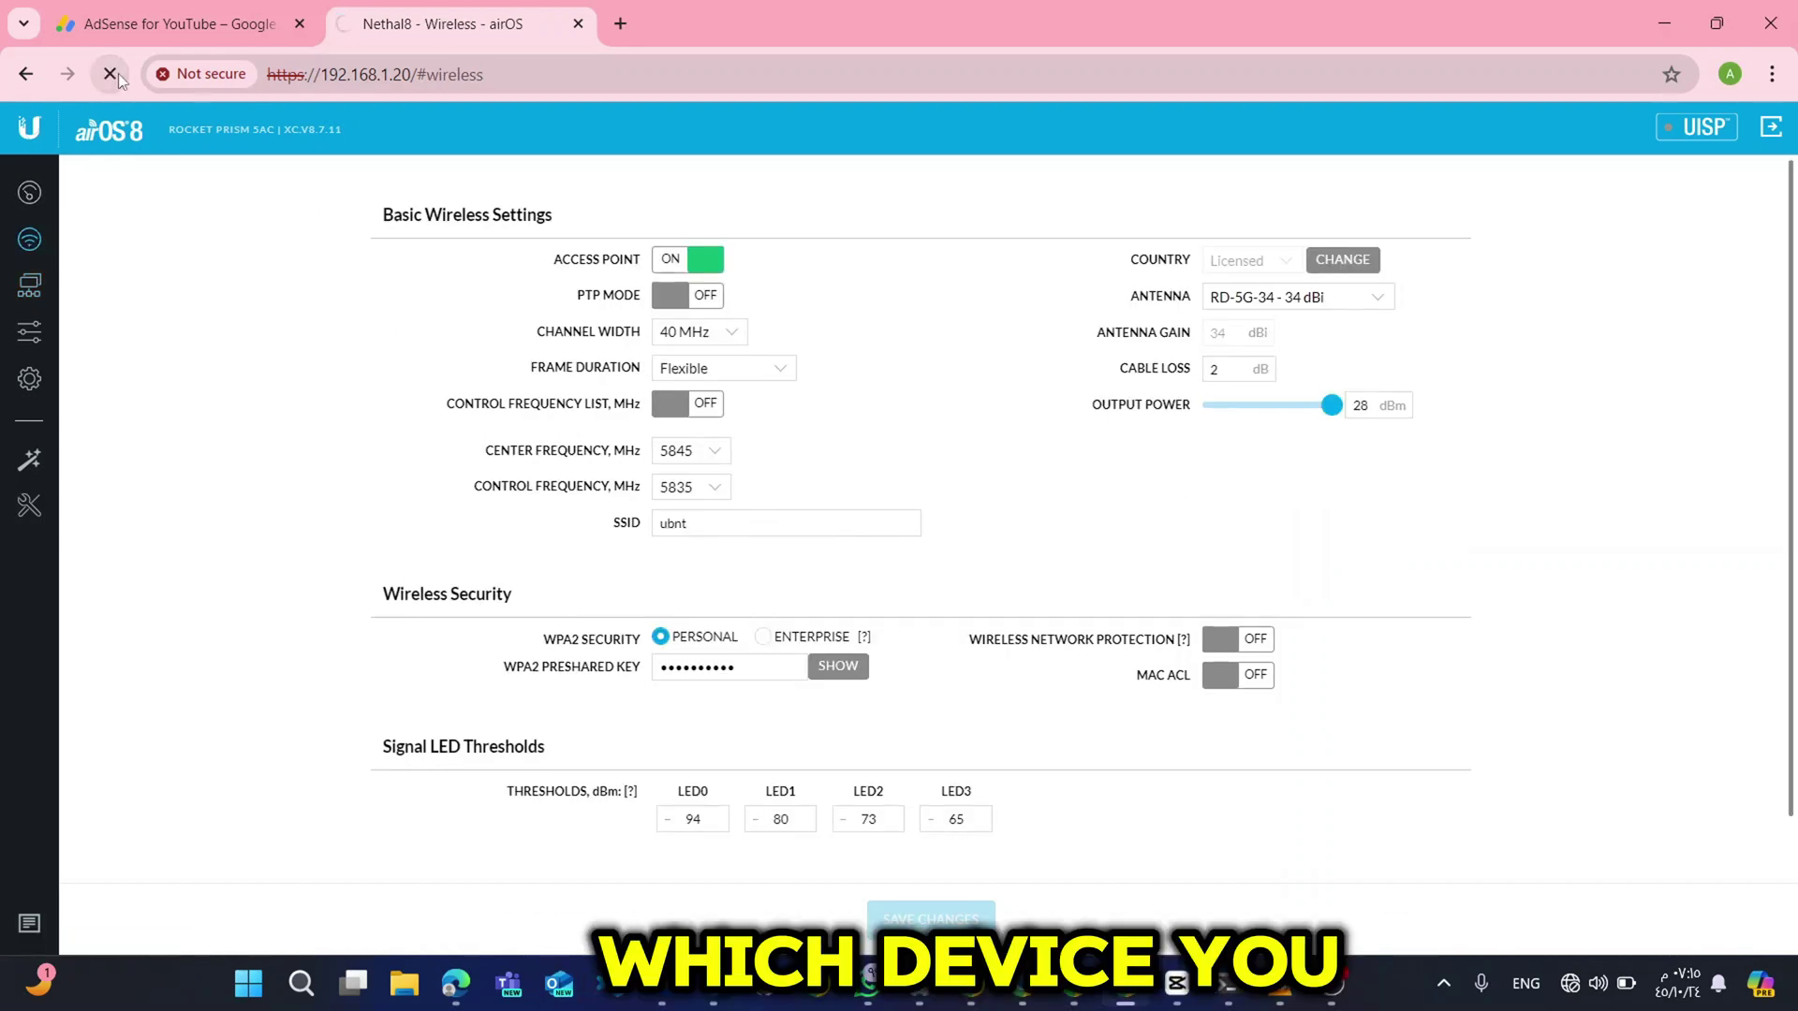
Change the PC's Ethernet IP assignment from Manual to Automatic (DHCP).
{"action": "left_click", "coordinate": [1597, 983]}
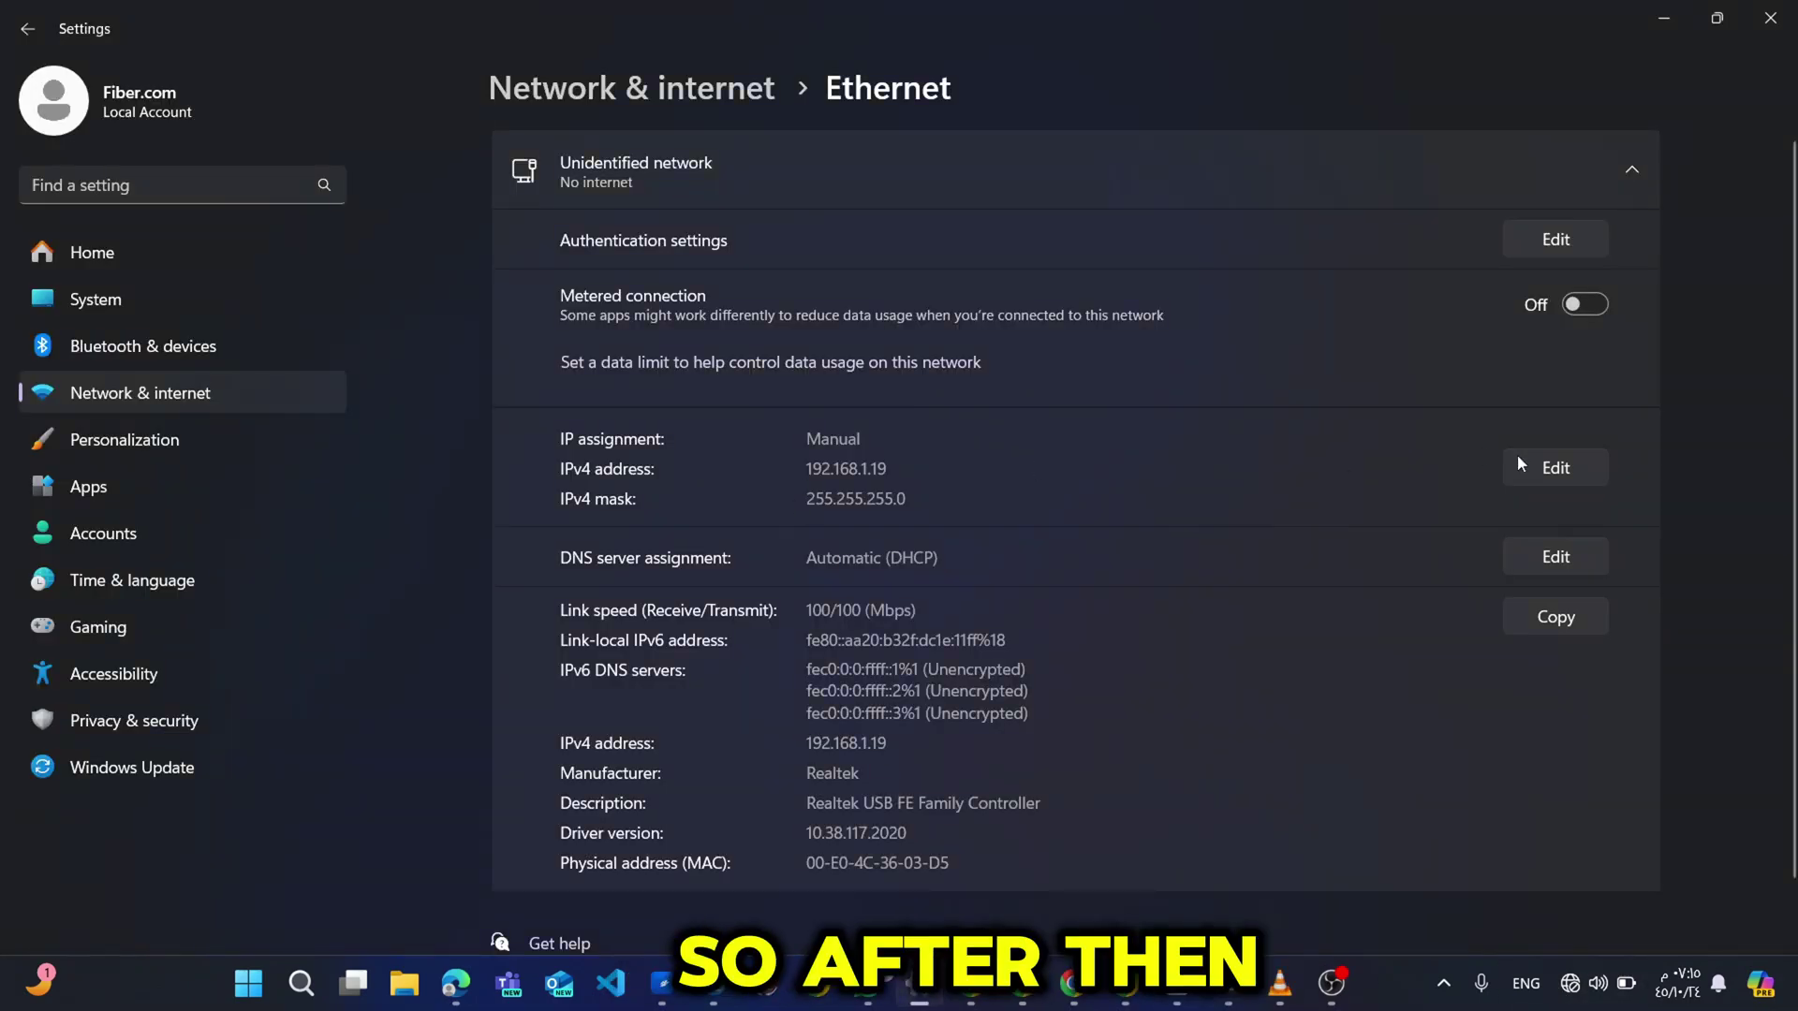
{"action": "left_click", "coordinate": [1549, 458]}
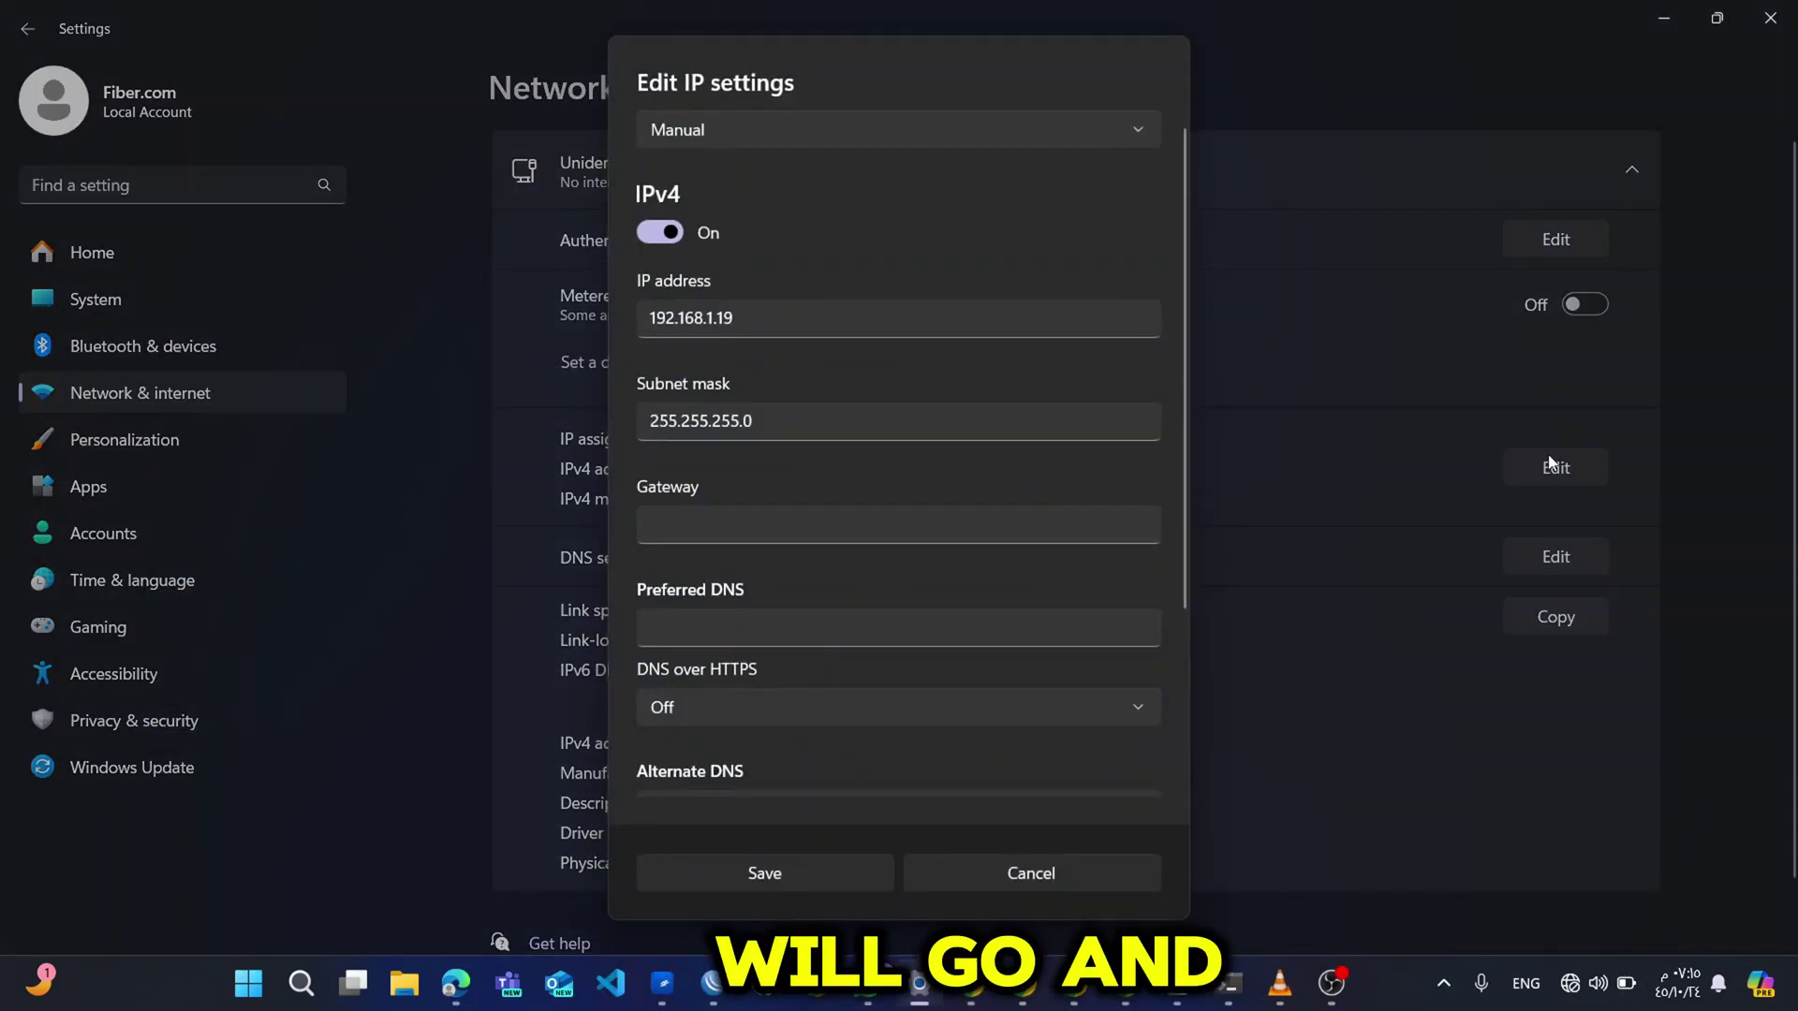
{"action": "left_click", "coordinate": [814, 131]}
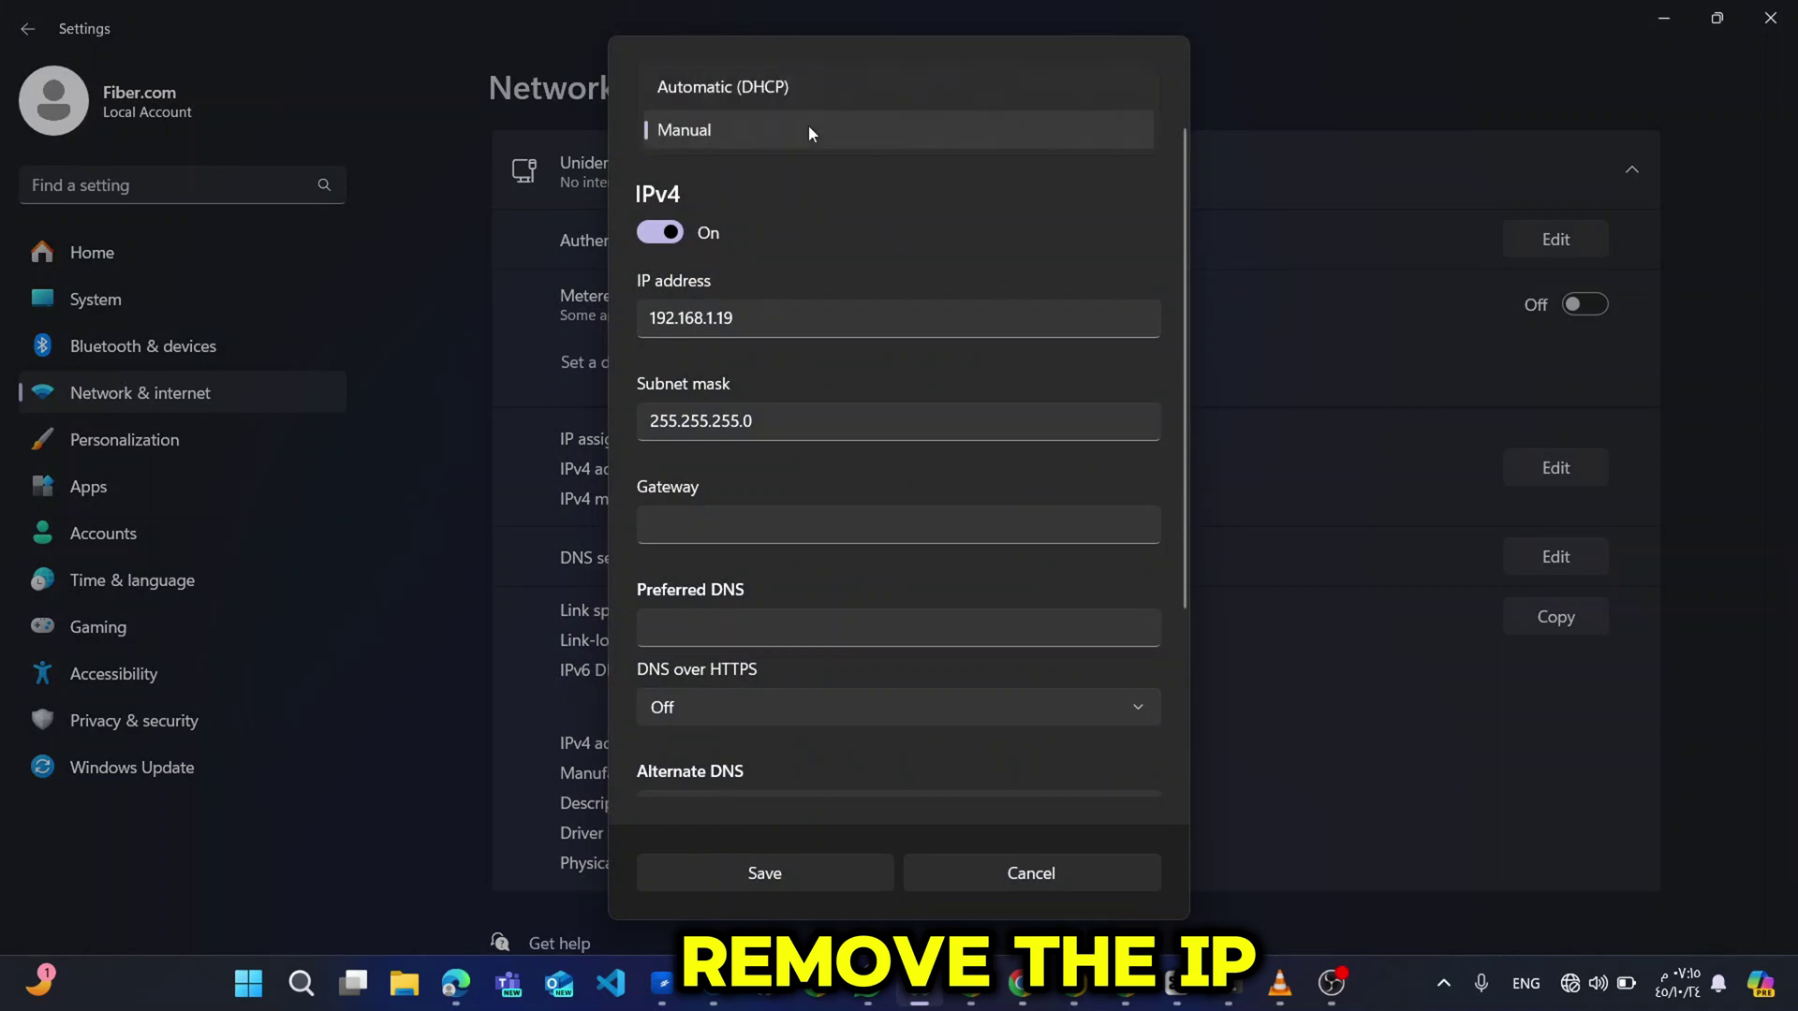
{"action": "left_click", "coordinate": [753, 94]}
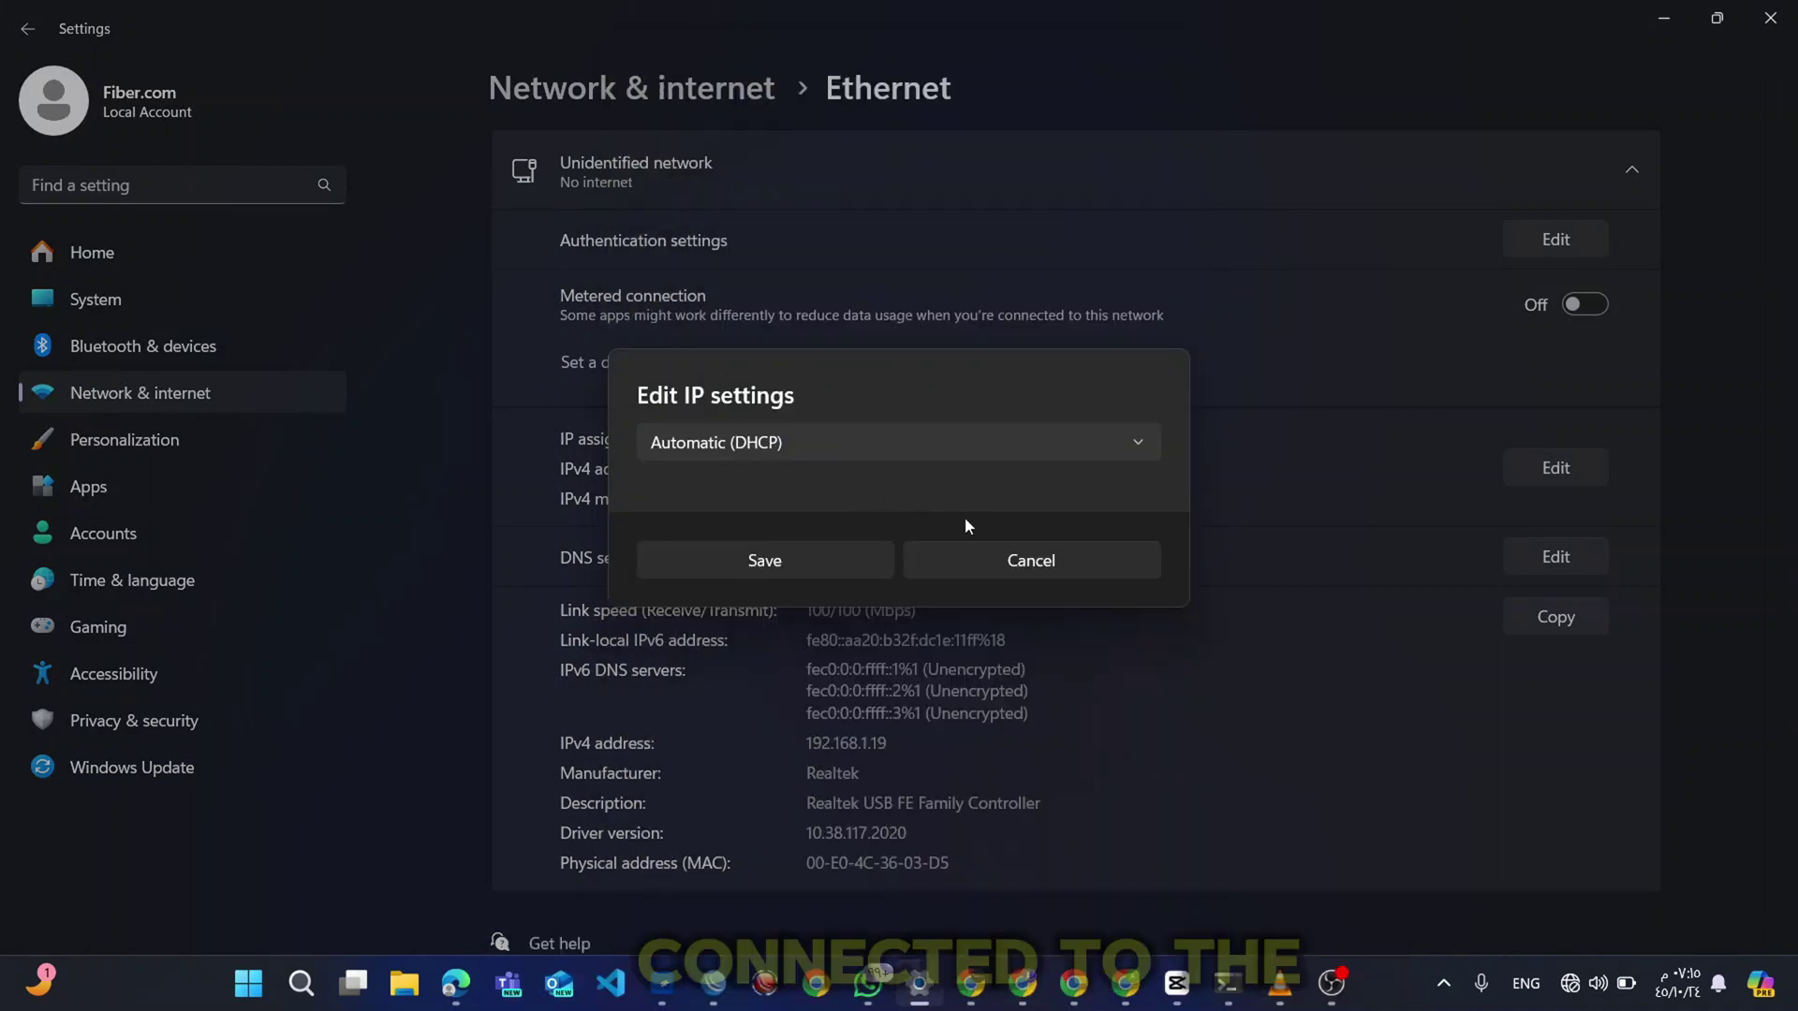
Save the DHCP setting and log in to the LiteBeam 5AC with its username and password.
{"action": "left_click", "coordinate": [817, 564]}
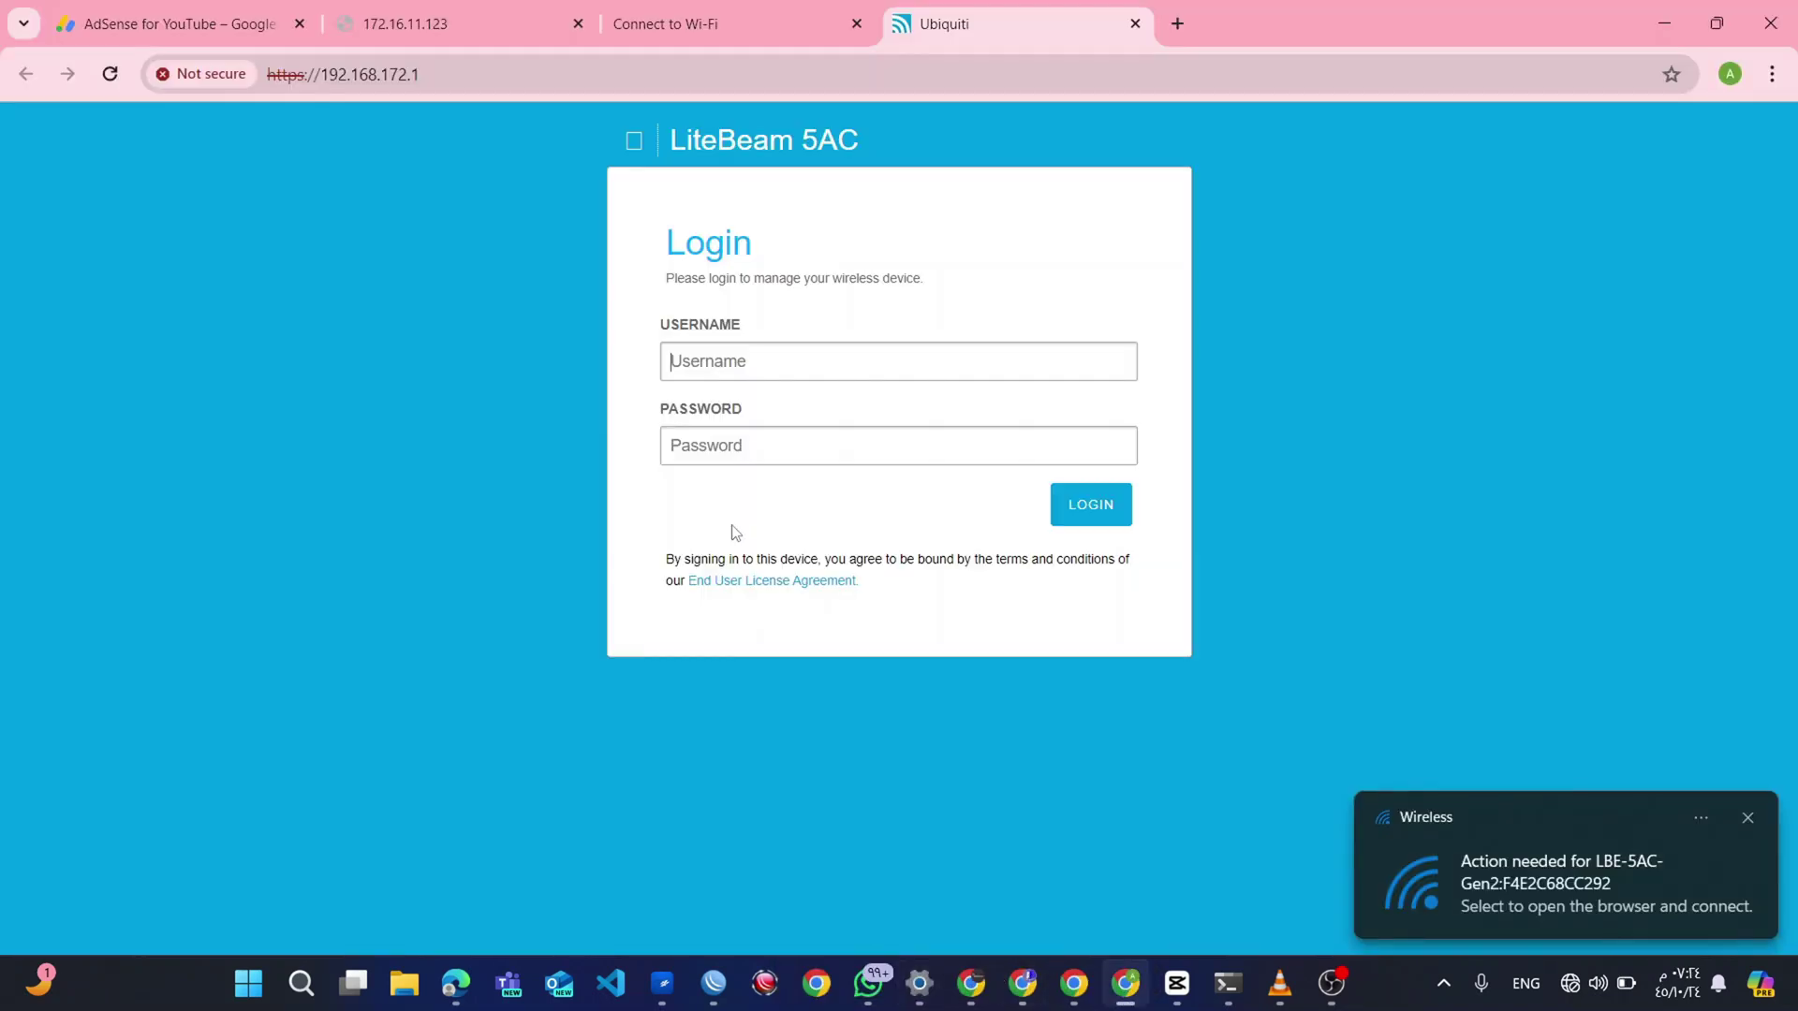
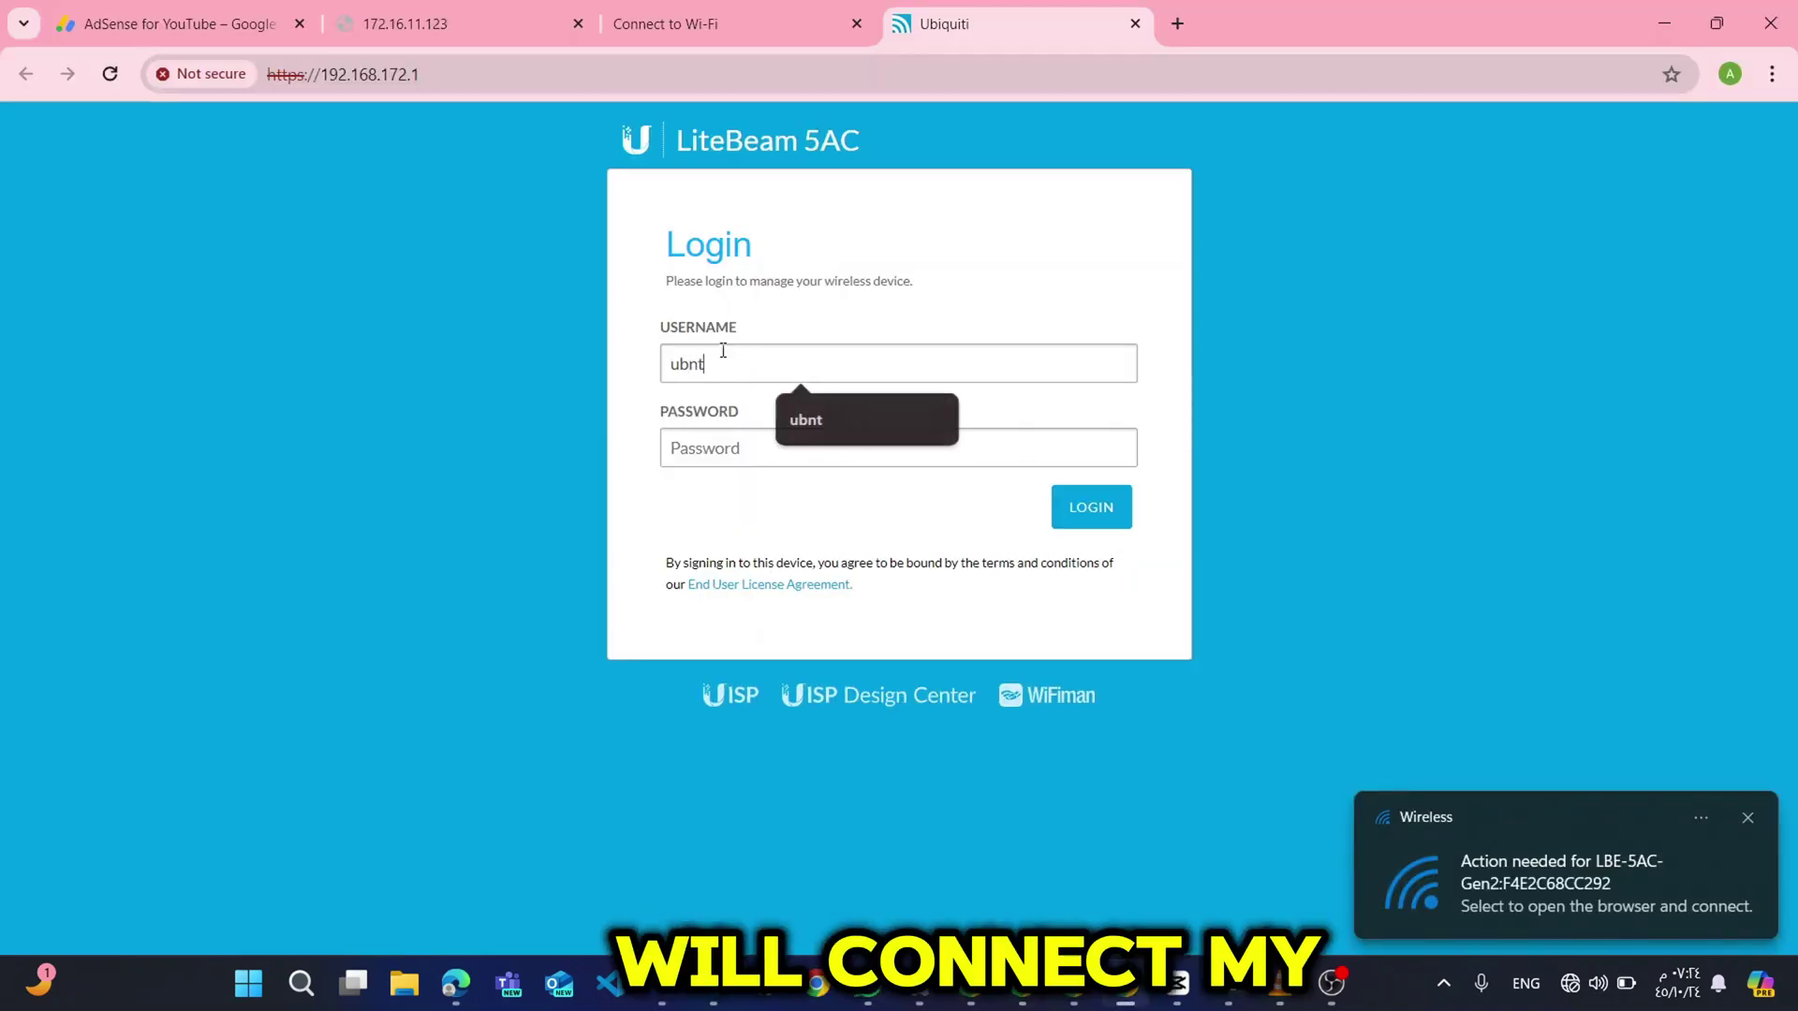
{"action": "key", "text": "Tab"}
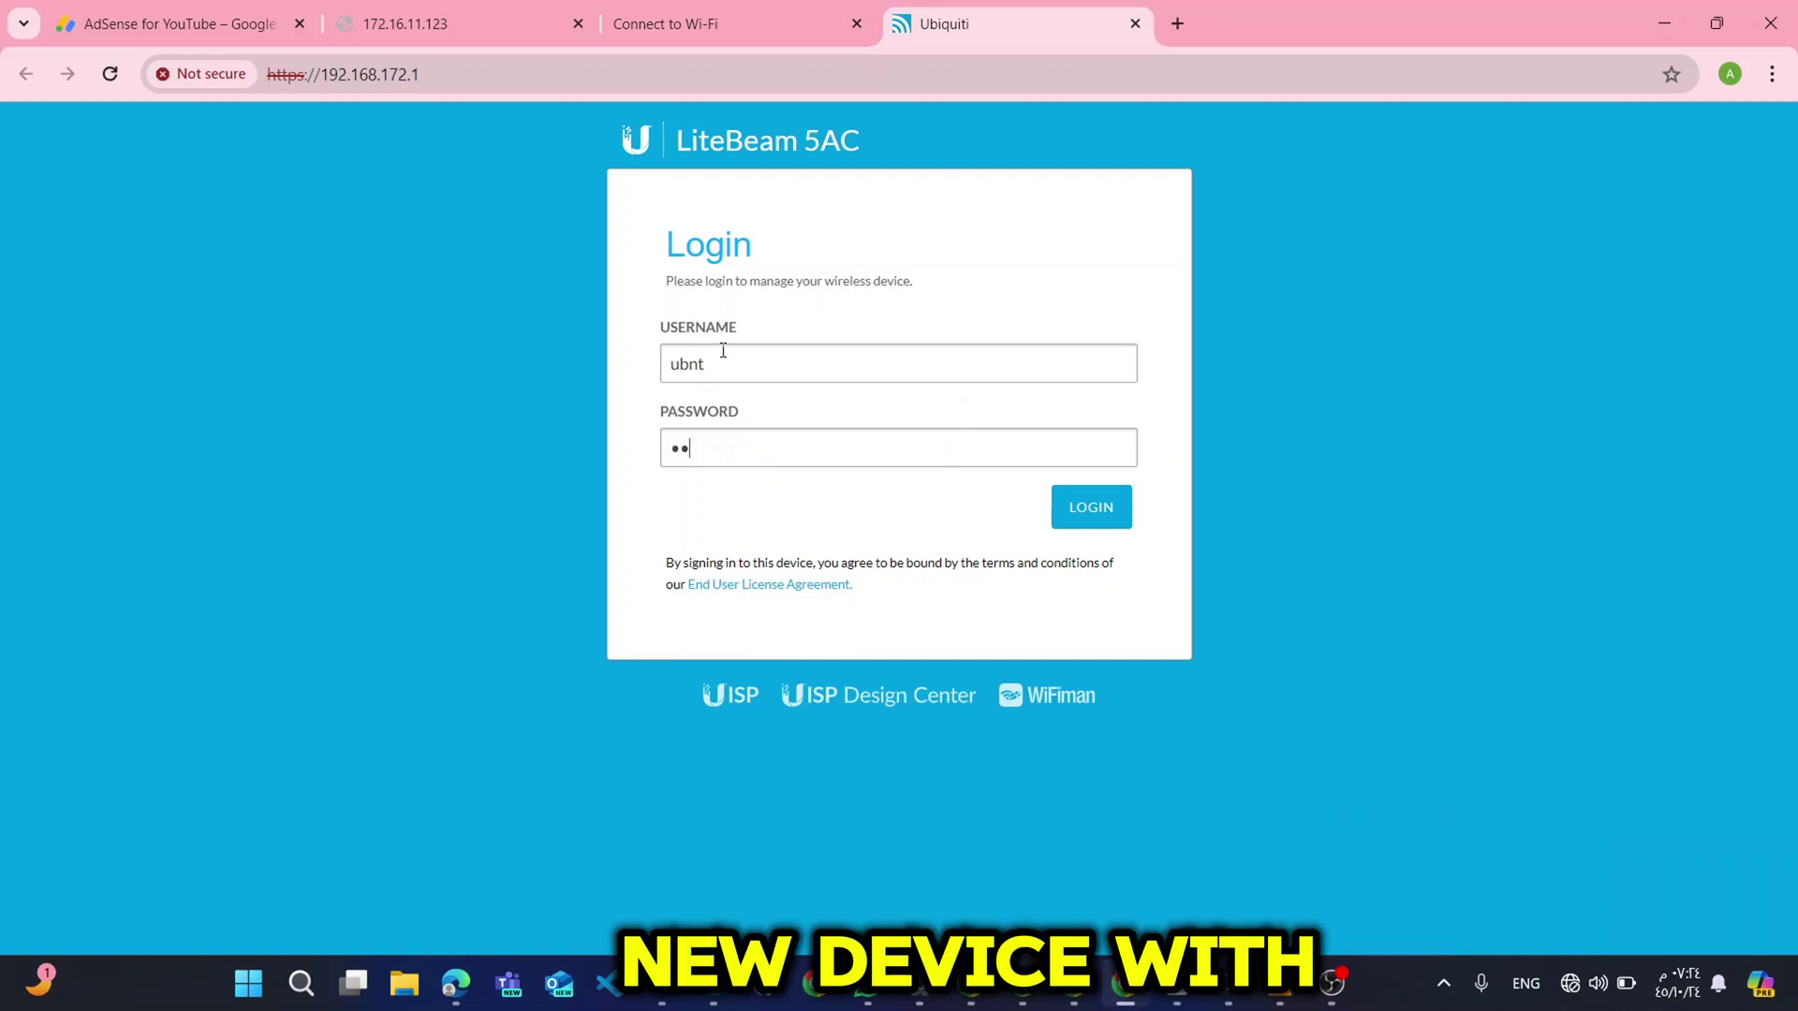
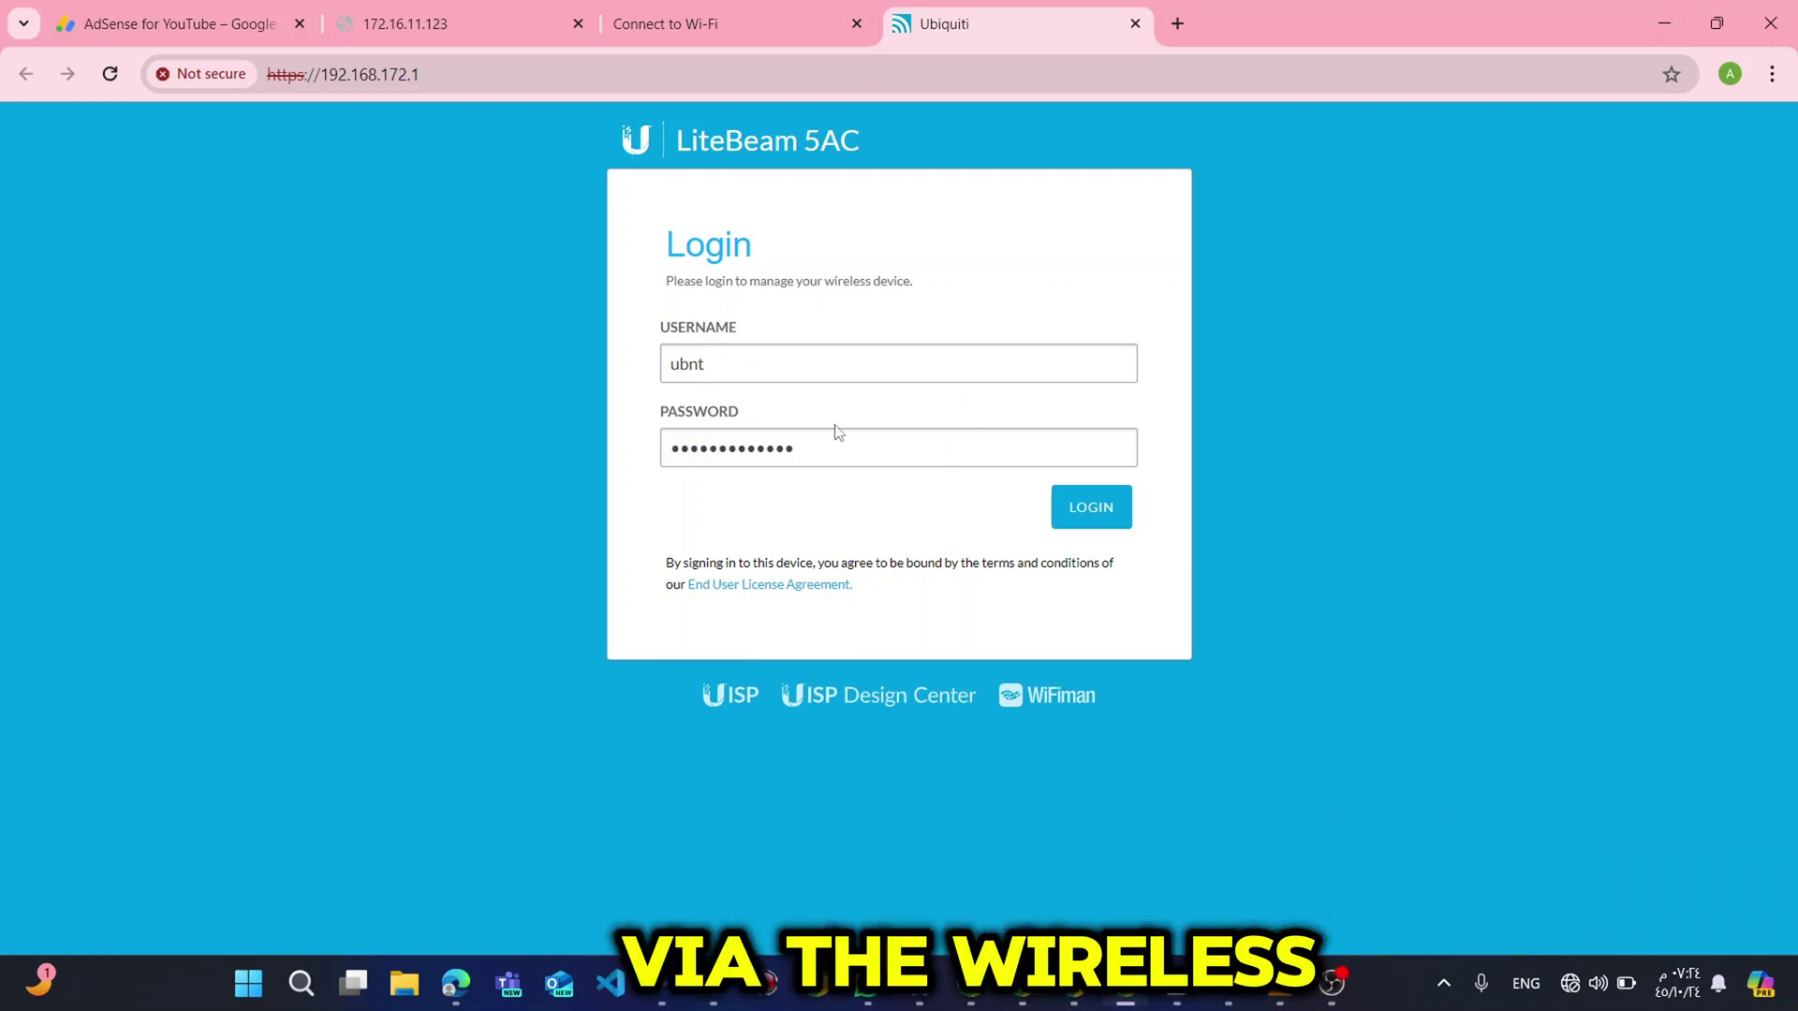
{"action": "left_click", "coordinate": [1109, 500]}
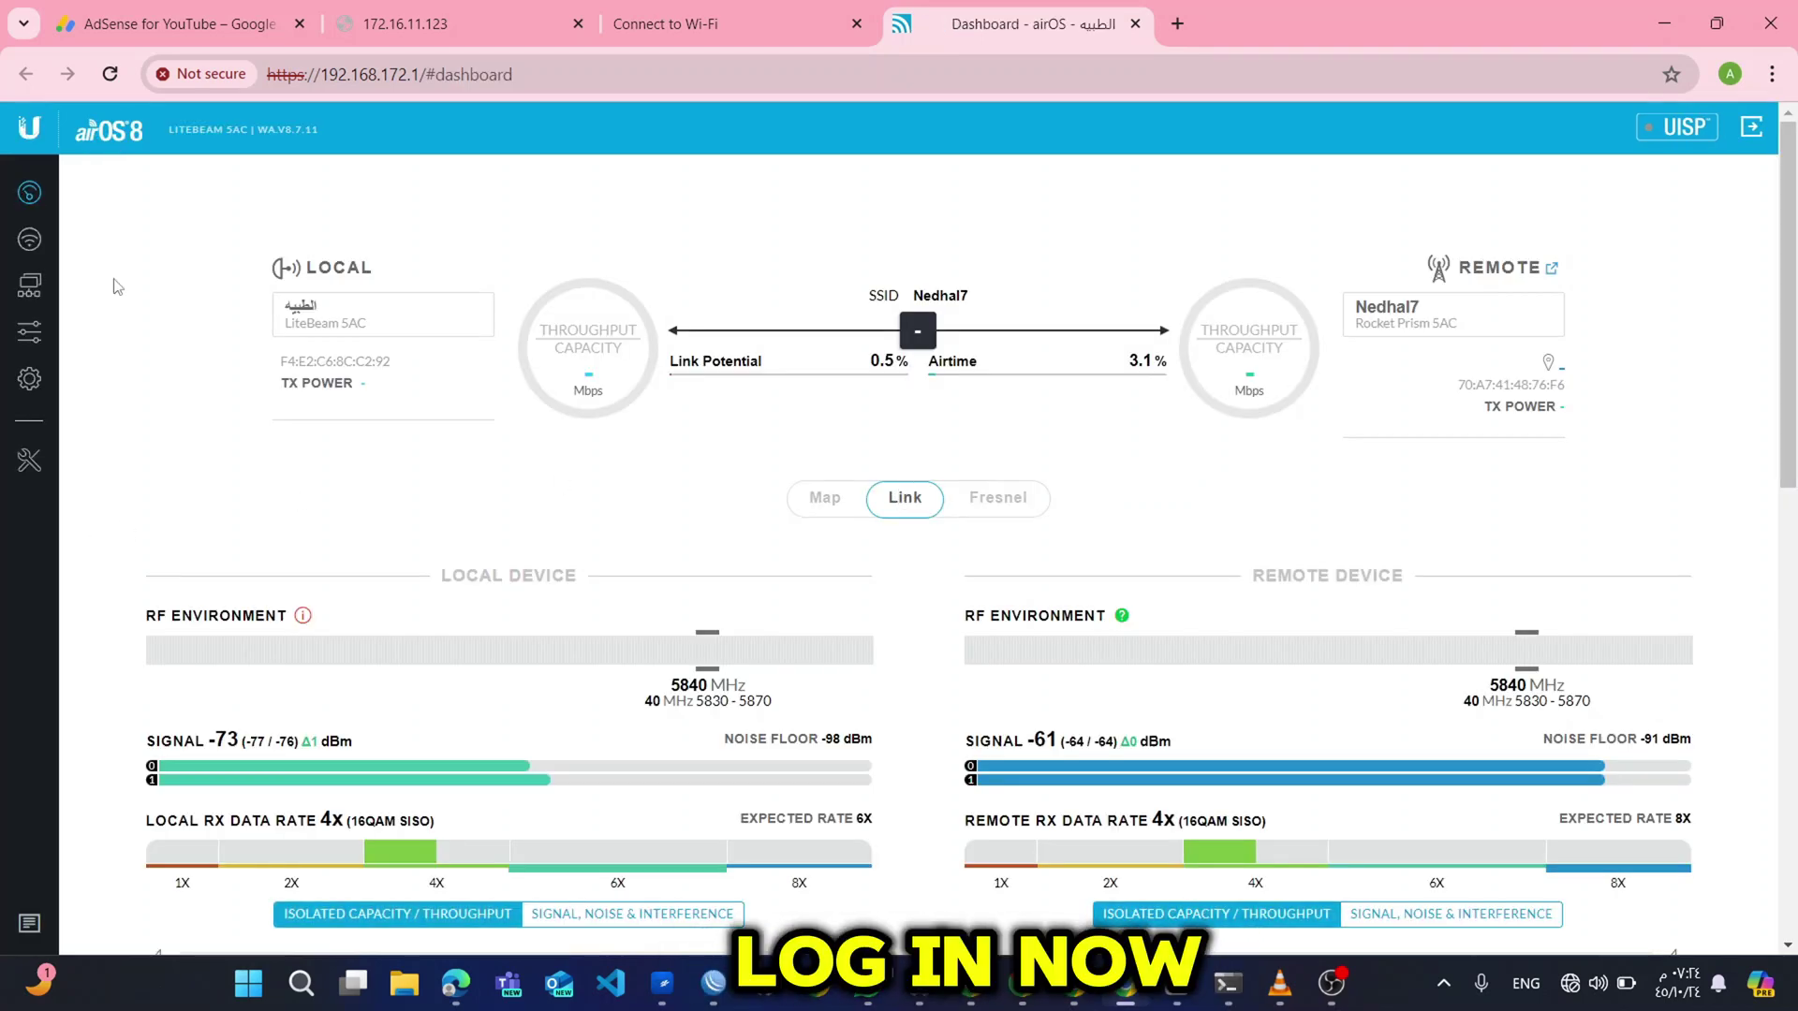
Open the LiteBeam's Wireless settings and run a Site Survey from the SSID field.
{"action": "left_click", "coordinate": [29, 251]}
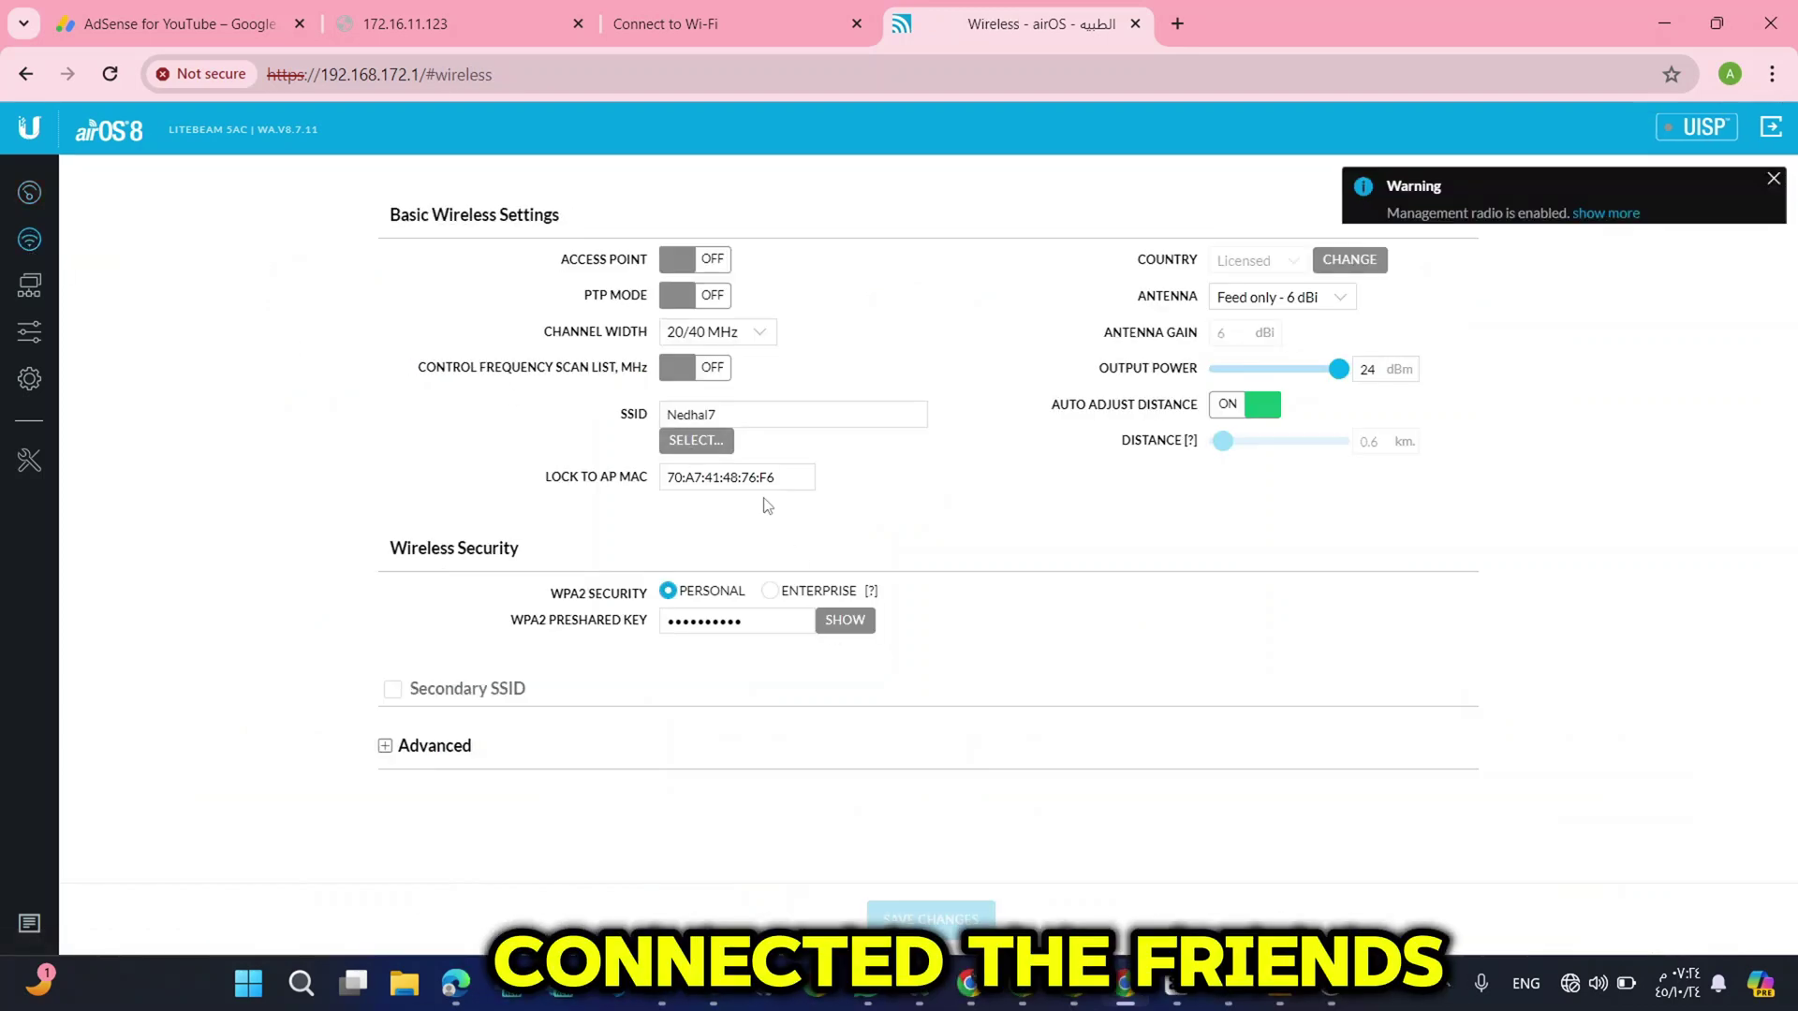
{"action": "left_click", "coordinate": [694, 440]}
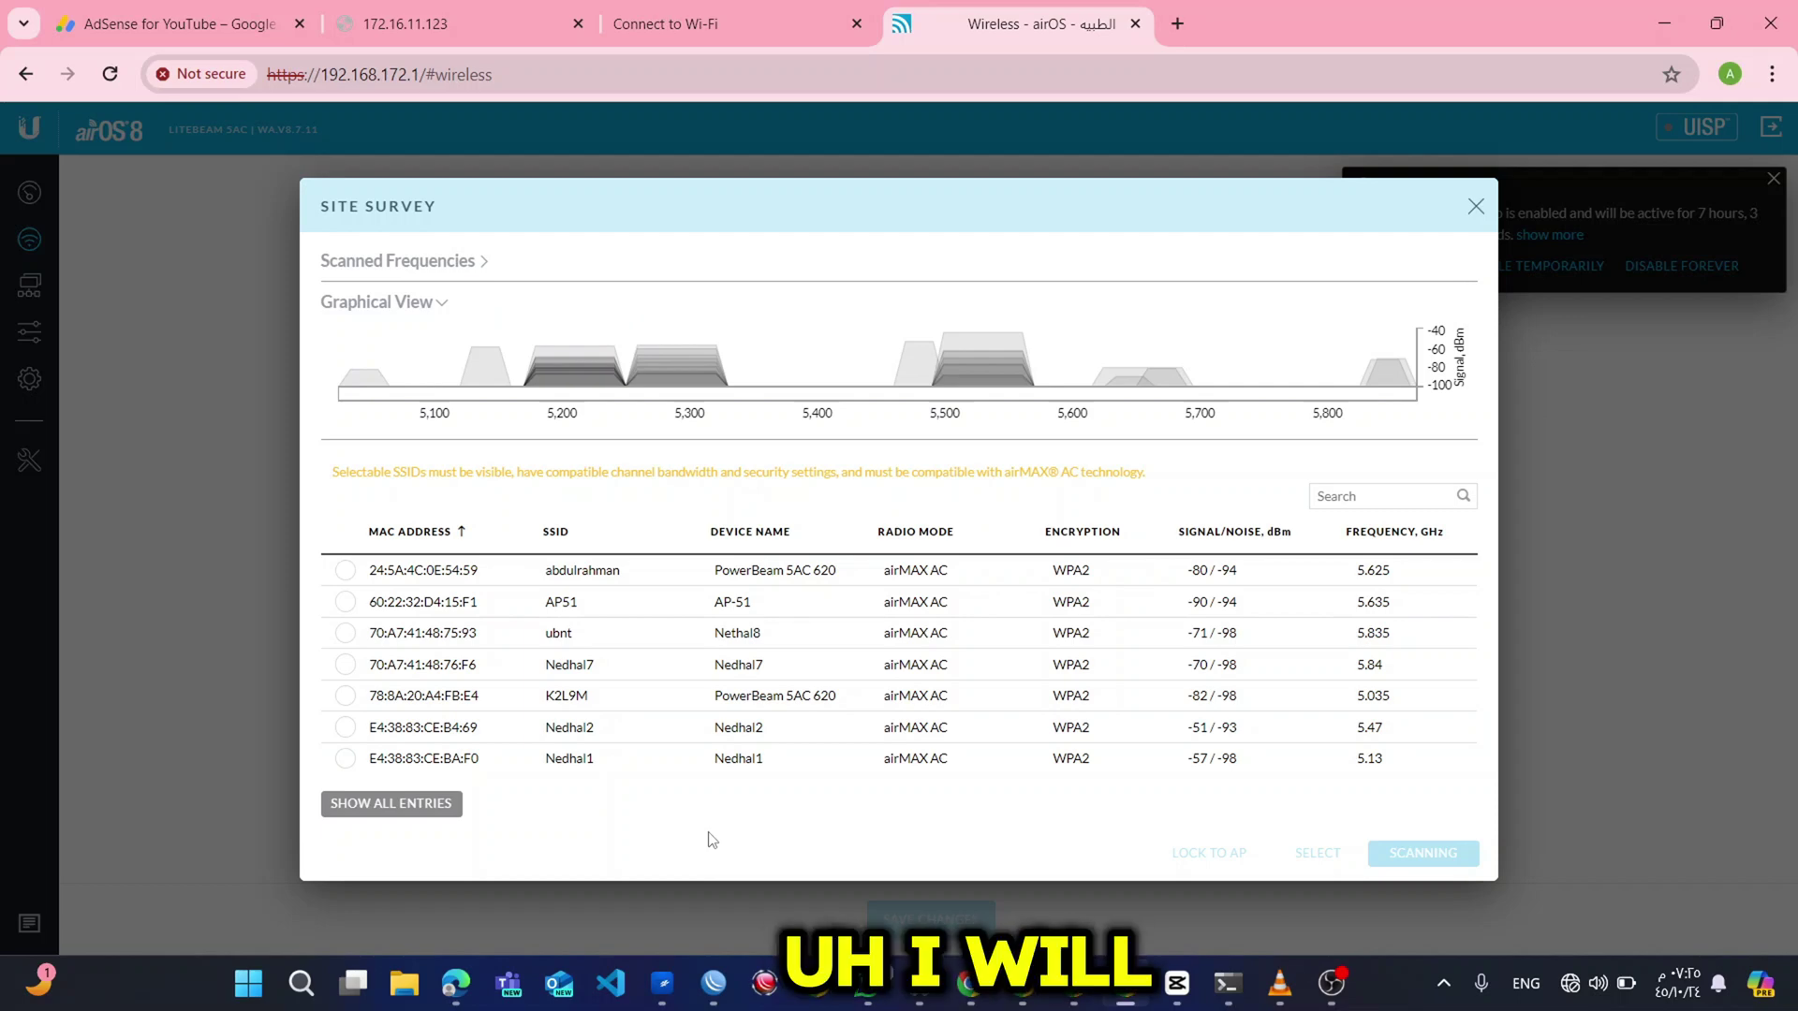
Lock the LiteBeam to the ubnt access point 70:A7:41:48:75:93 and save the wireless settings.
{"action": "left_click", "coordinate": [630, 635]}
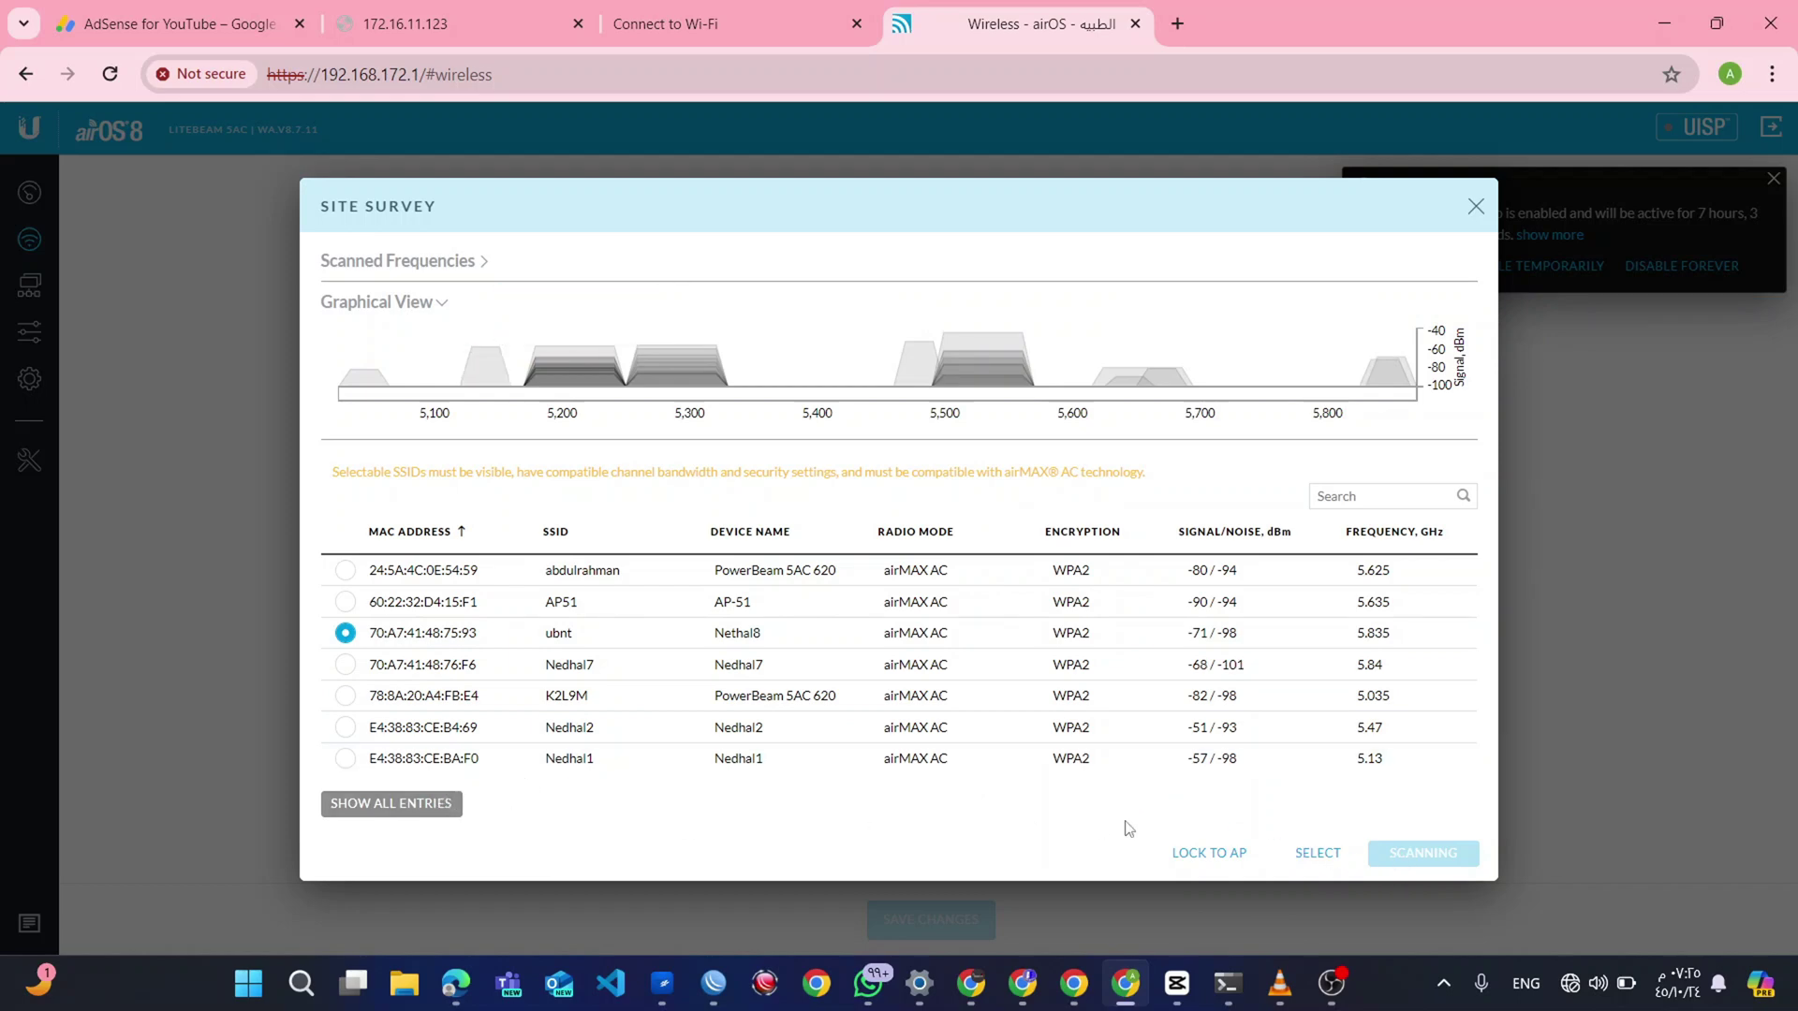
{"action": "left_click", "coordinate": [1194, 854]}
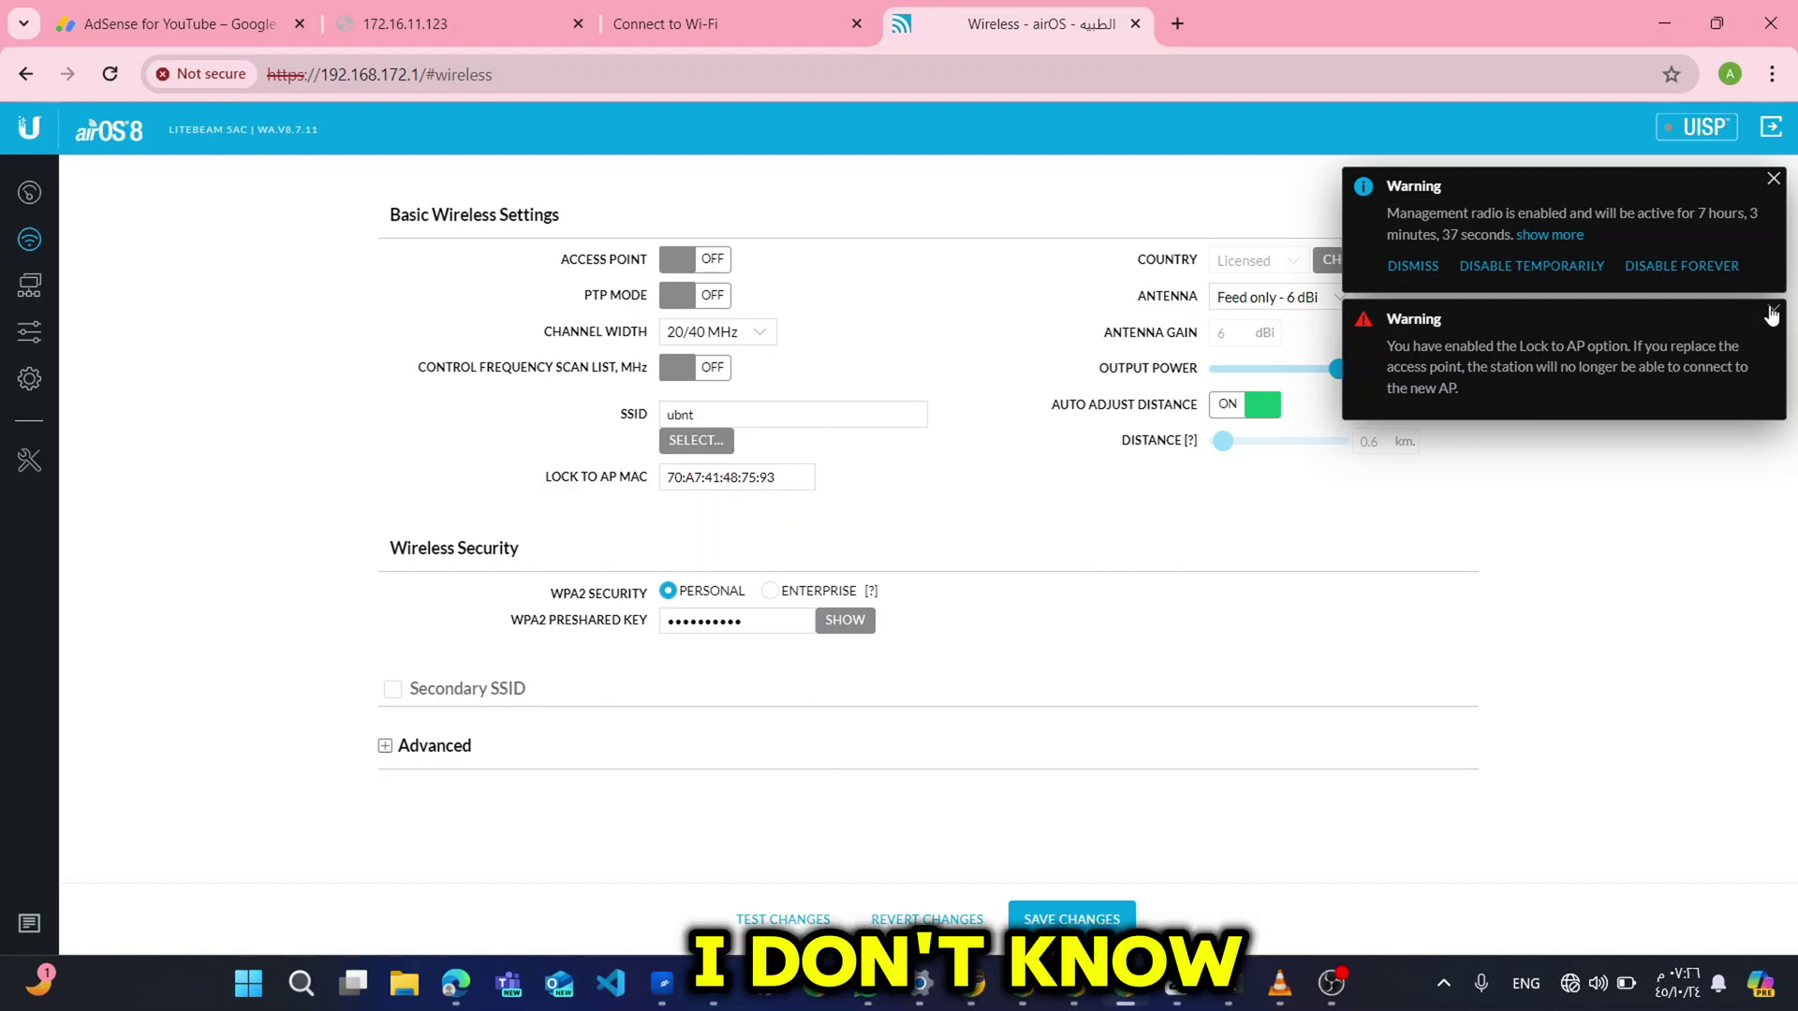
{"action": "left_click", "coordinate": [1772, 313]}
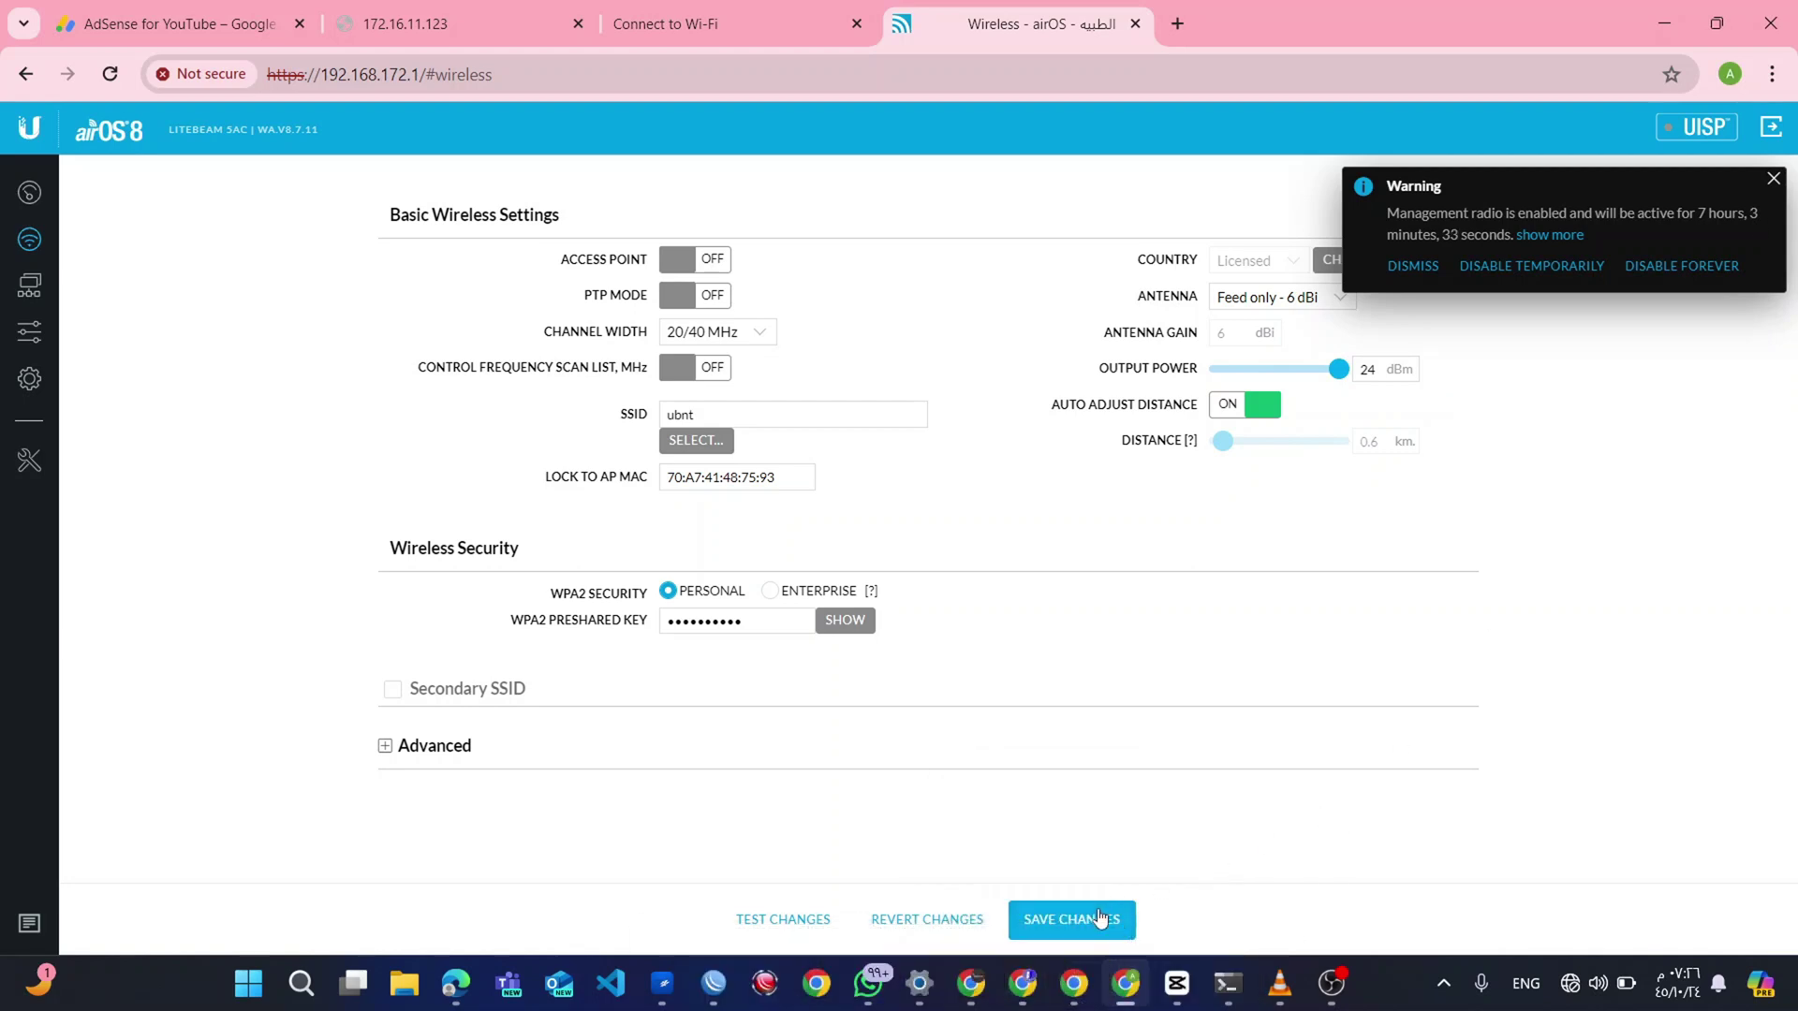
{"action": "left_click", "coordinate": [1095, 919]}
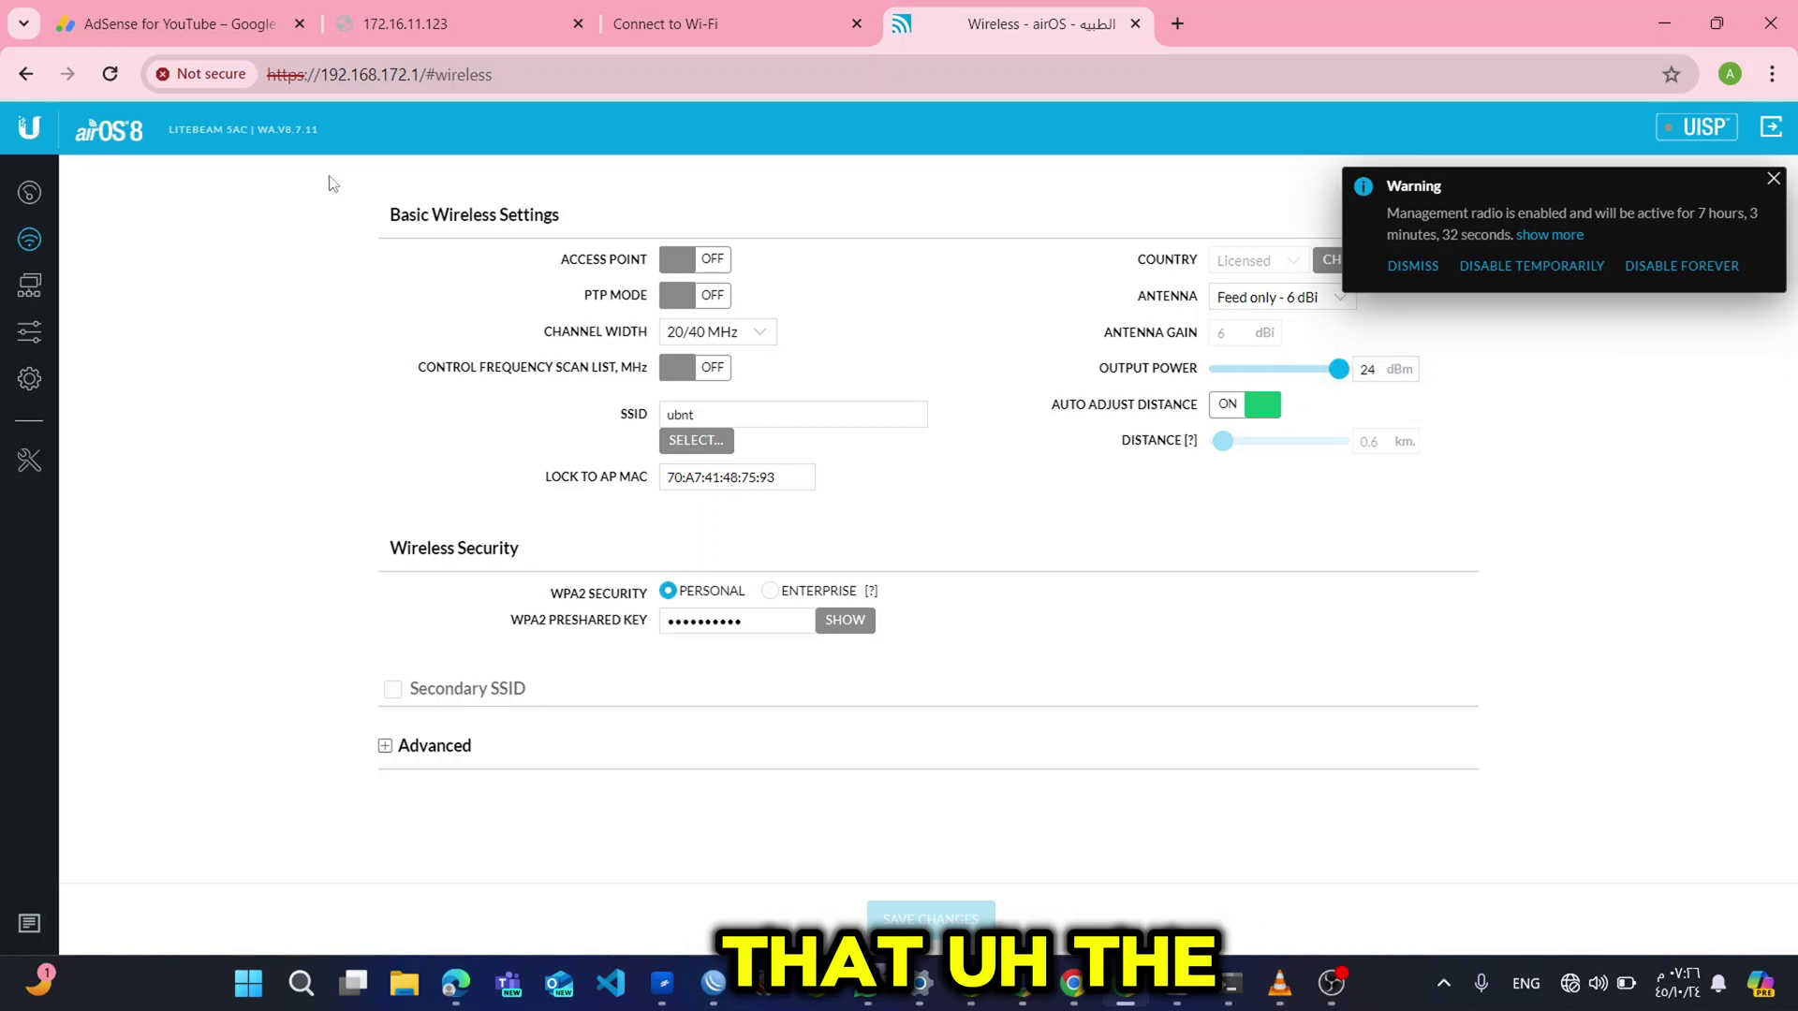
Go back to the LiteBeam dashboard and dismiss the management radio warning.
{"action": "left_click", "coordinate": [29, 192]}
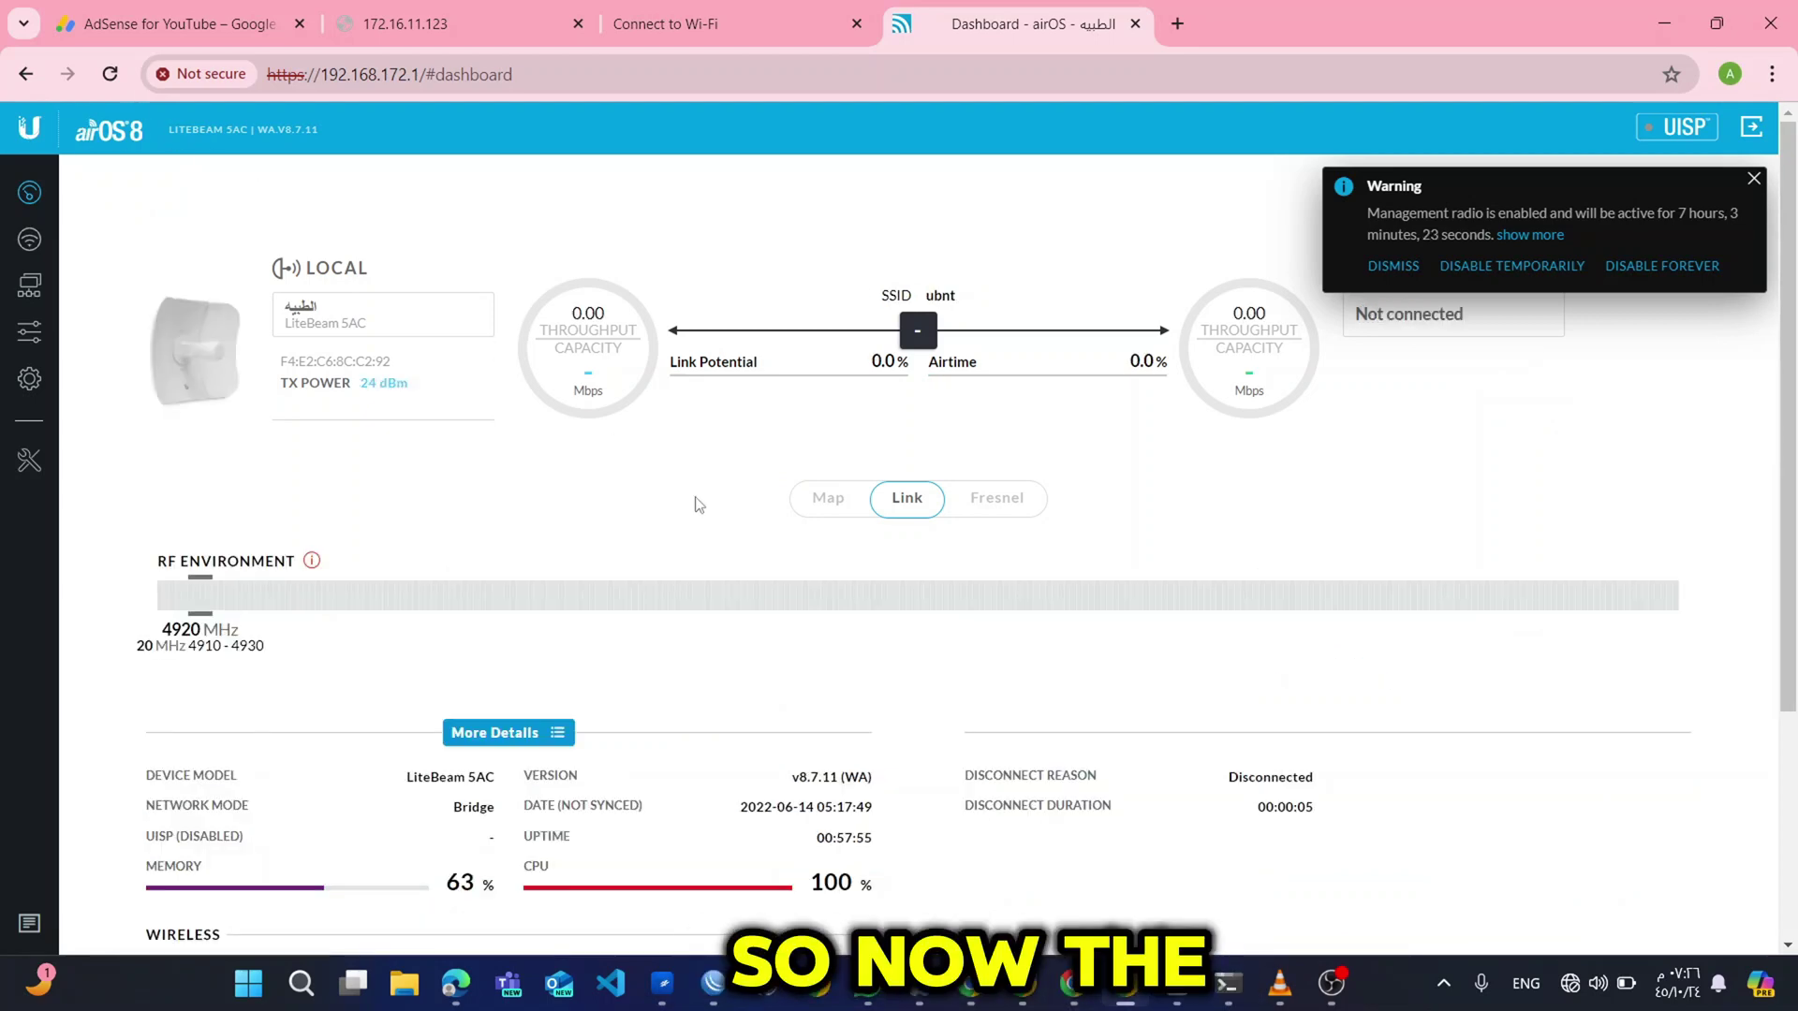
{"action": "left_click", "coordinate": [1751, 181]}
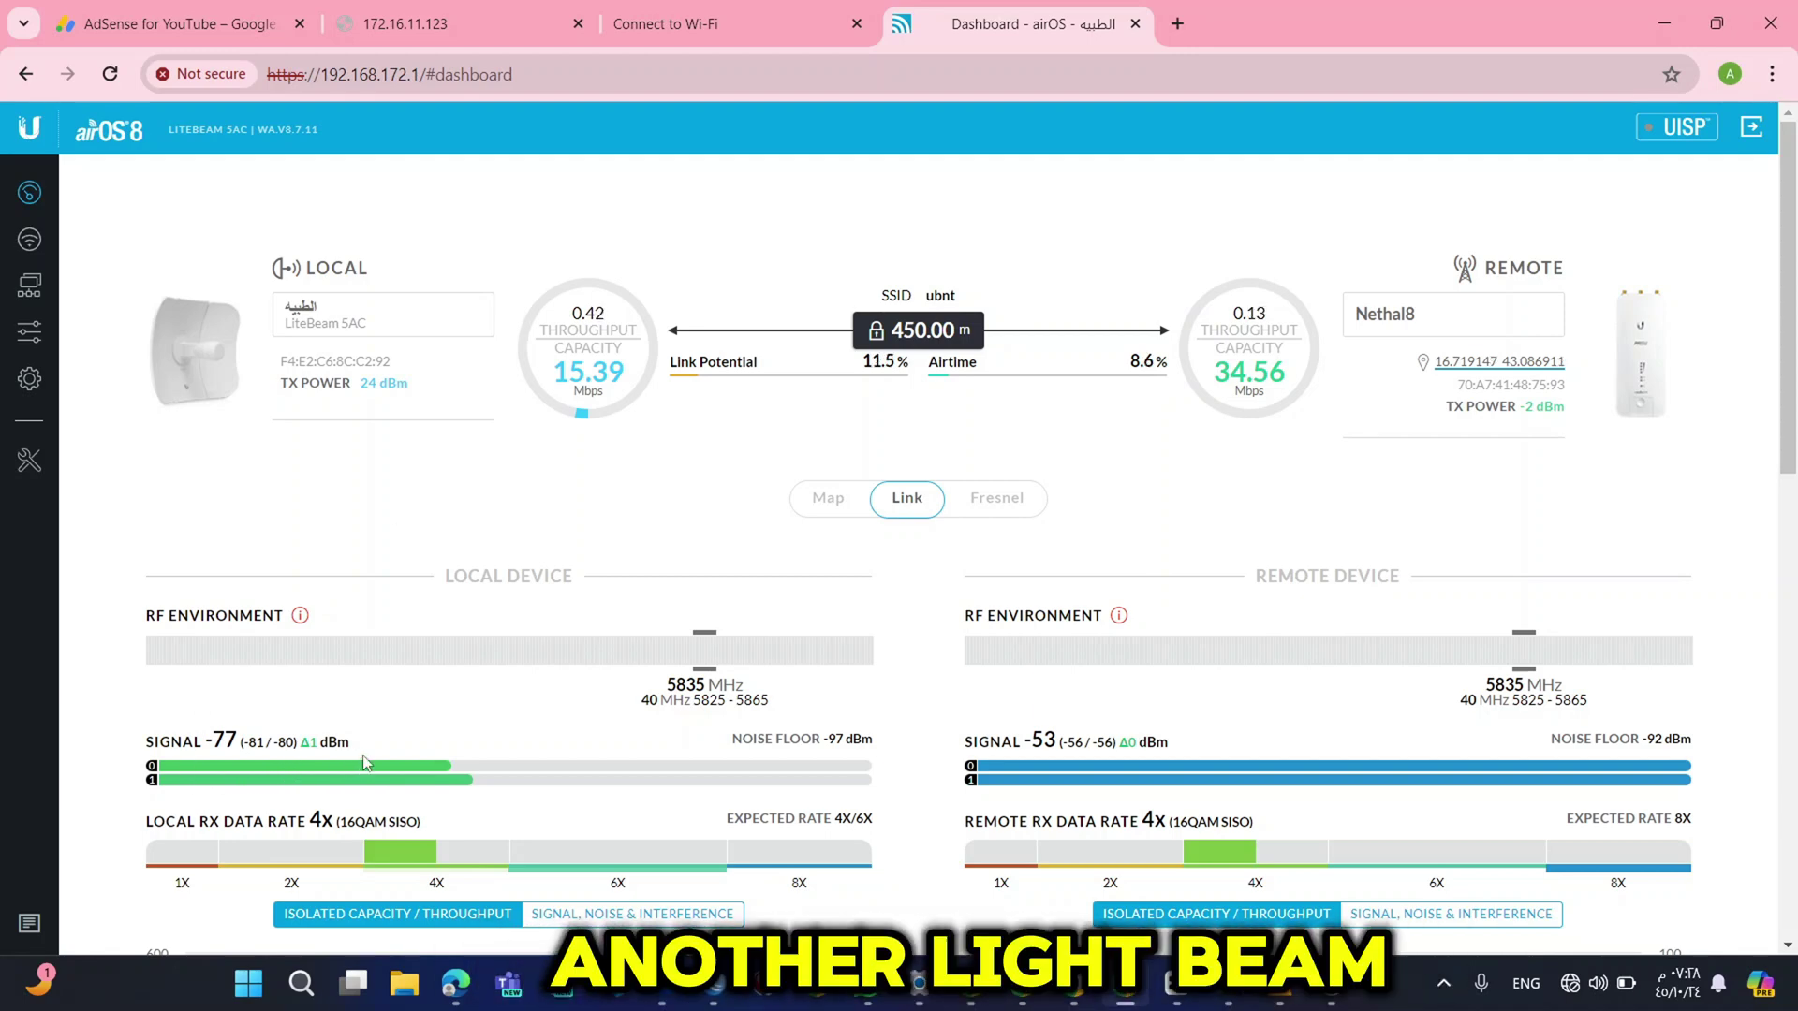
Scroll the dashboard and bring up the Tools list of diagnostic utilities.
{"action": "scroll", "coordinate": [355, 761], "scroll_direction": "down", "scroll_amount": 1}
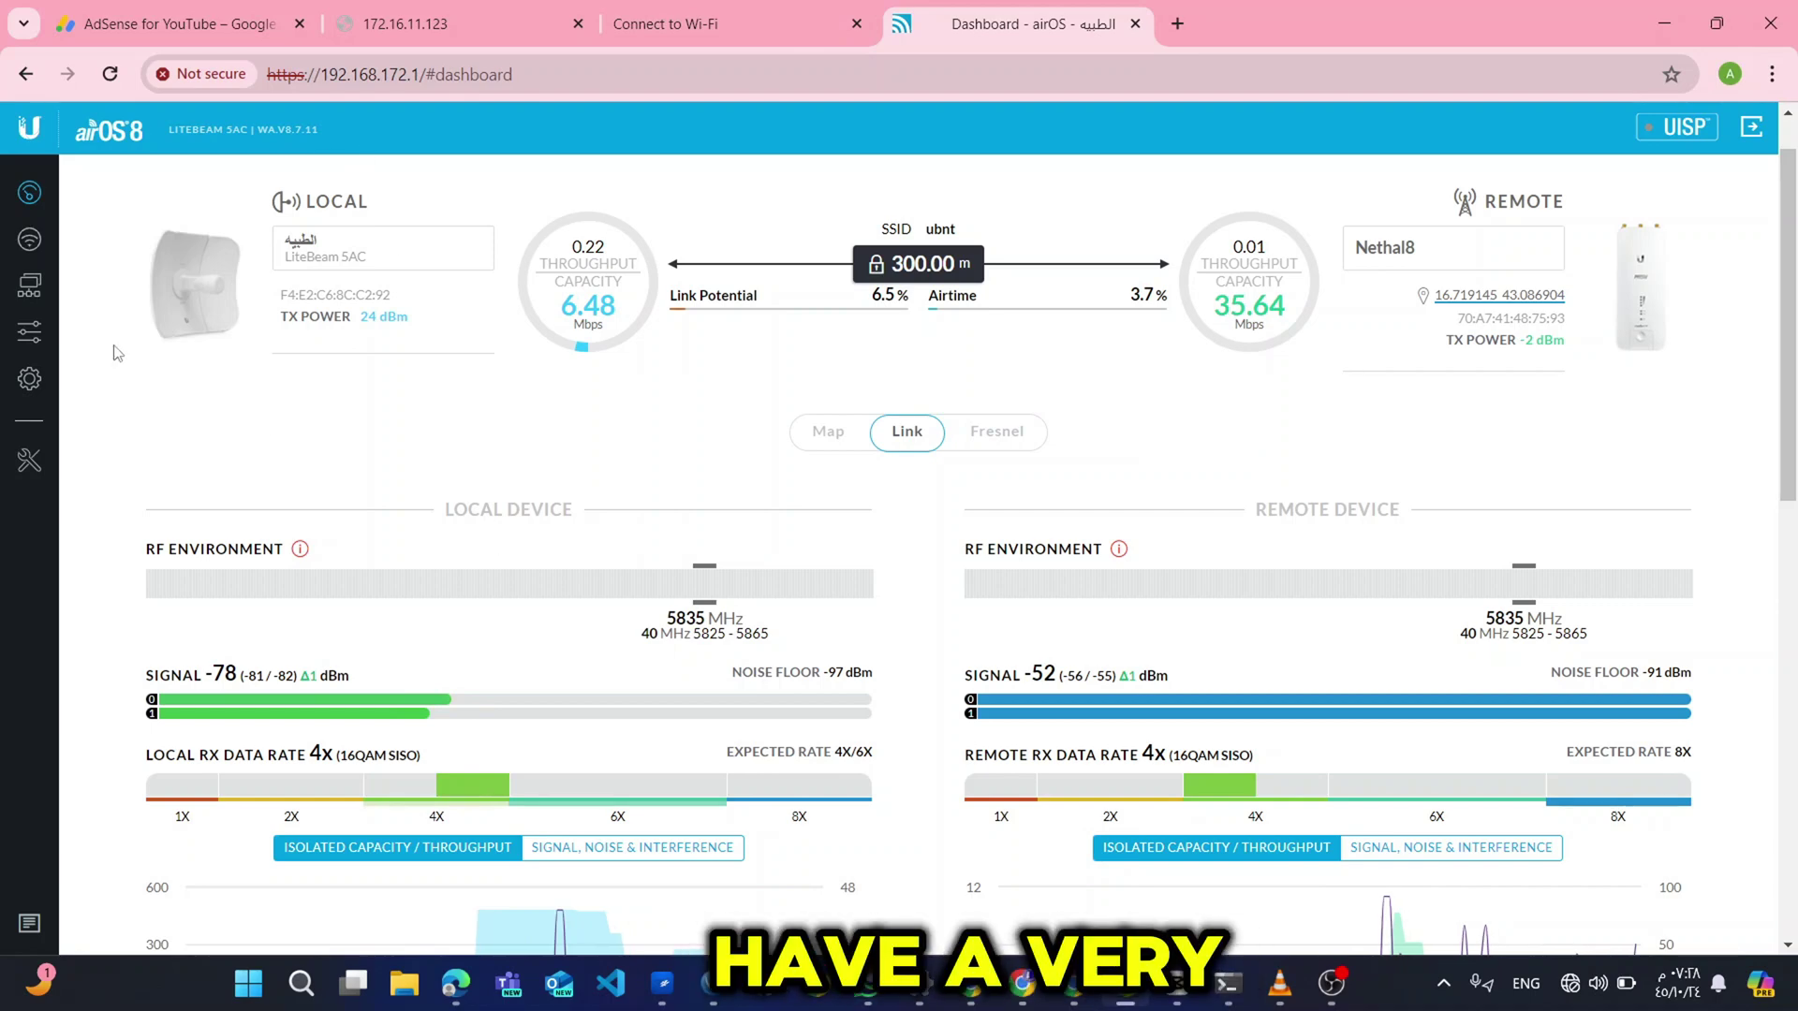
{"action": "left_click", "coordinate": [30, 460]}
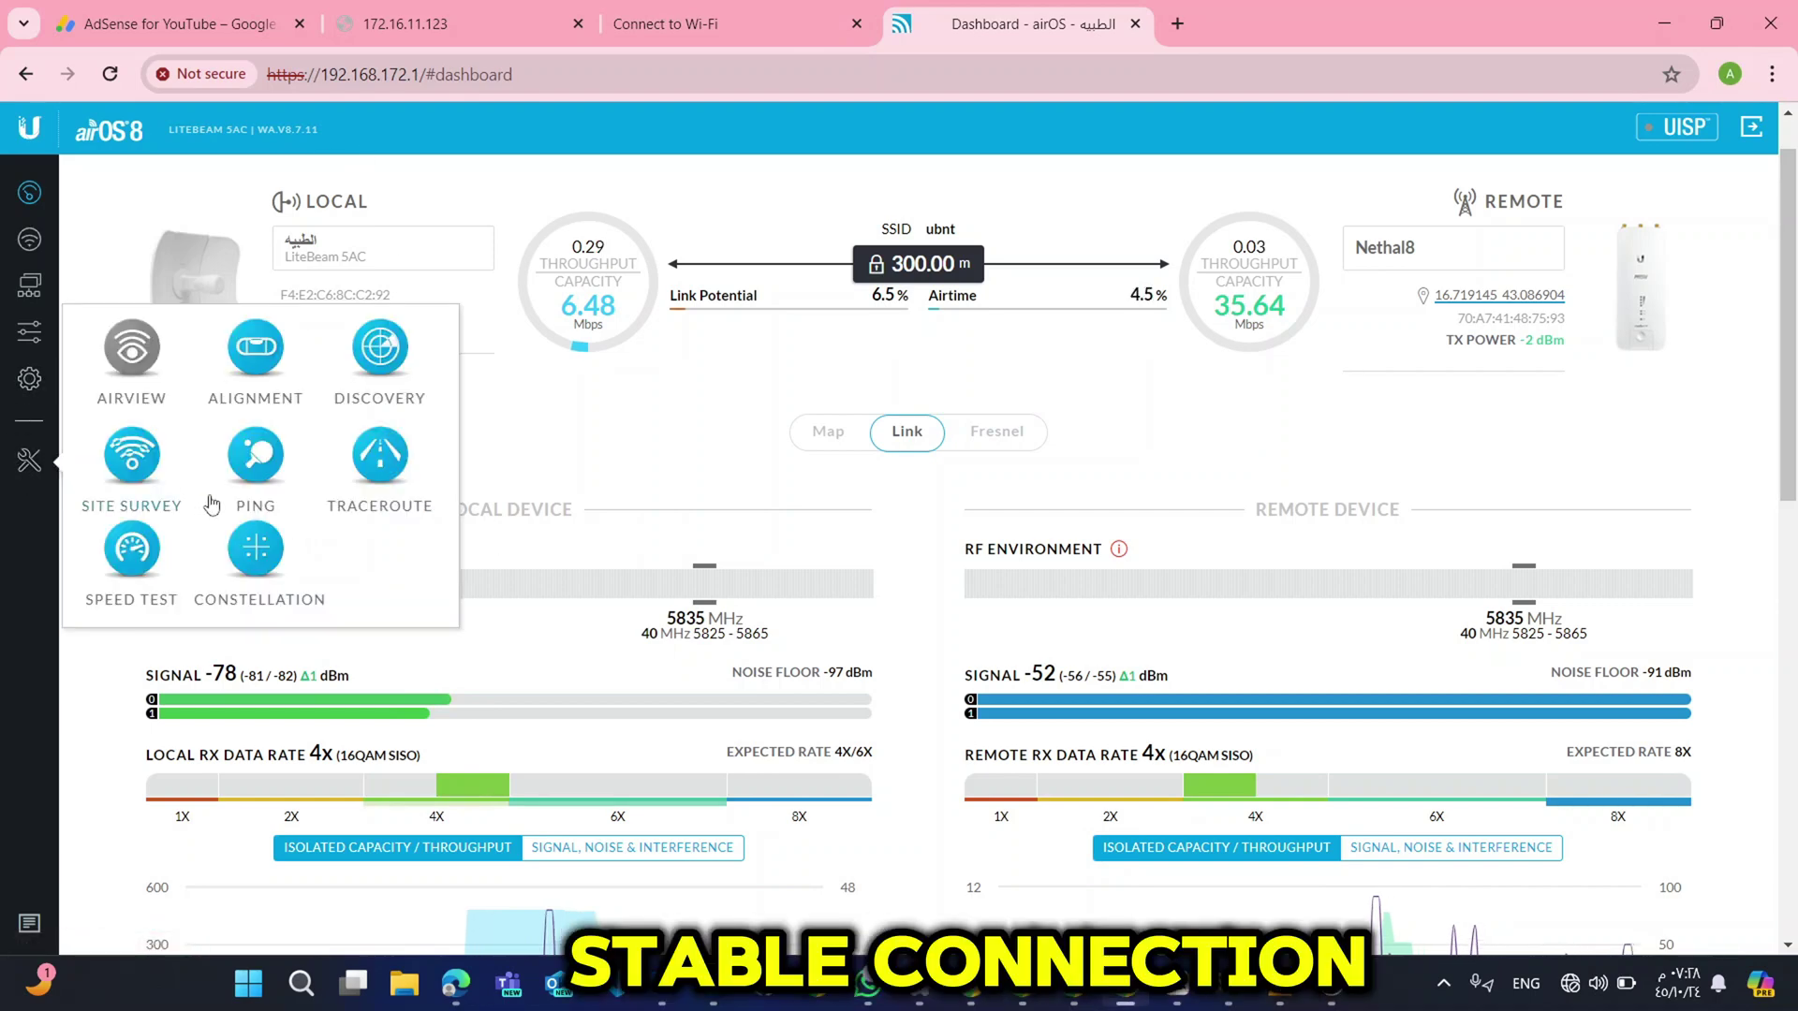